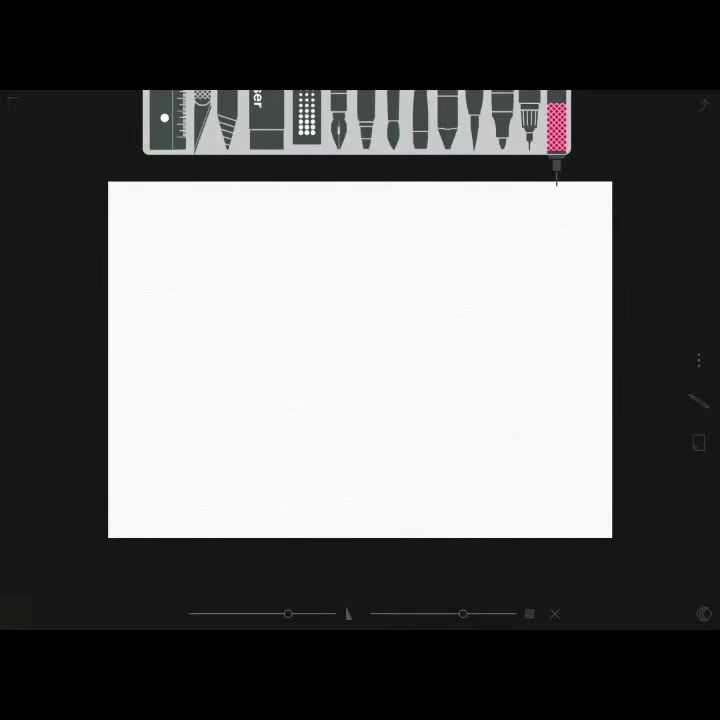
# Step: Set up a grey pencil with a thinner stroke at full opacity, then test and erase a trial stroke
pyautogui.click(15, 614)
pyautogui.click(88, 613)
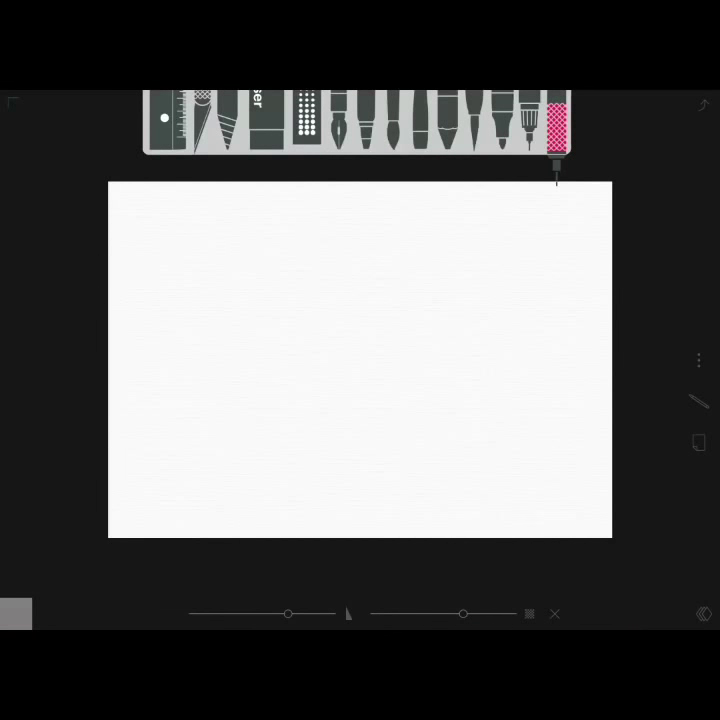
pyautogui.moveTo(463, 613); pyautogui.dragTo(516, 613)
pyautogui.moveTo(288, 613); pyautogui.dragTo(247, 613)
pyautogui.moveTo(218, 313); pyautogui.dragTo(241, 298)
pyautogui.click(266, 120)
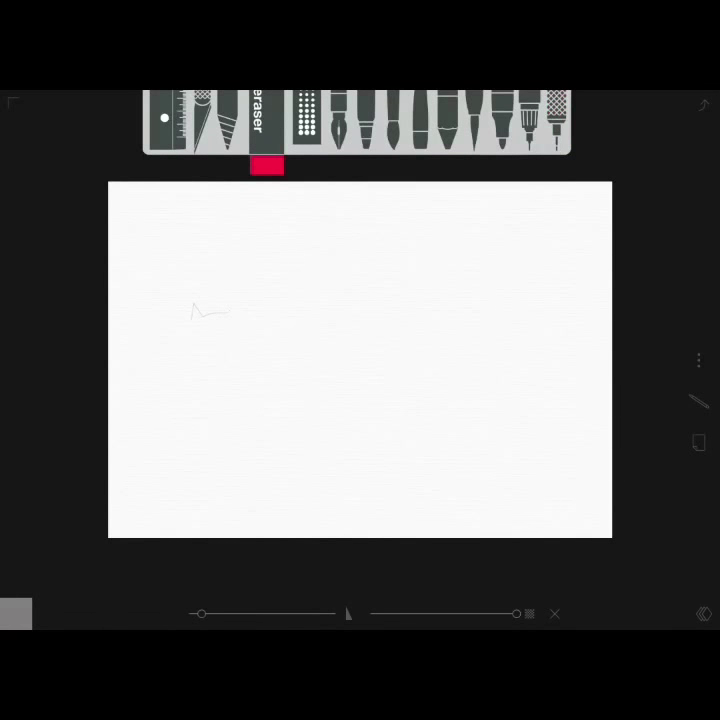
pyautogui.moveTo(190, 312); pyautogui.dragTo(232, 310)
pyautogui.click(556, 120)
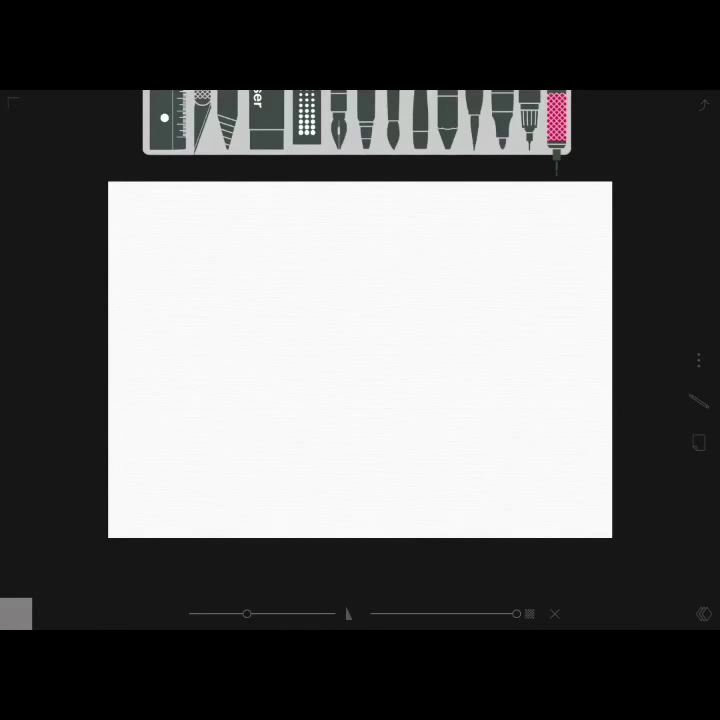
# Step: Sketch the cat's left ear and the sides of its face, erasing the stray curve between the ears
pyautogui.moveTo(178, 301)
pyautogui.mouseDown()
pyautogui.moveTo(193, 317)
pyautogui.moveTo(231, 318)
pyautogui.mouseUp()
pyautogui.click(266, 120)
pyautogui.moveTo(185, 313); pyautogui.dragTo(226, 318)
pyautogui.click(556, 120)
pyautogui.moveTo(180, 318); pyautogui.dragTo(205, 355)
# Step: Sketch the right side of the face, the chest, the front leg and the back curving into the tail
pyautogui.moveTo(230, 318)
pyautogui.mouseDown()
pyautogui.moveTo(226, 346)
pyautogui.moveTo(252, 348)
pyautogui.mouseUp()
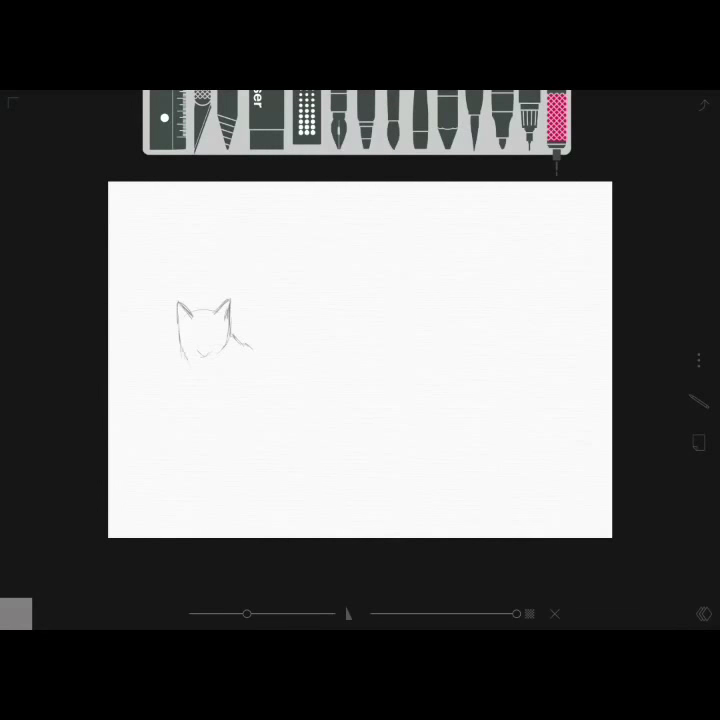
pyautogui.moveTo(183, 336)
pyautogui.mouseDown()
pyautogui.moveTo(186, 365)
pyautogui.moveTo(235, 490)
pyautogui.mouseUp()
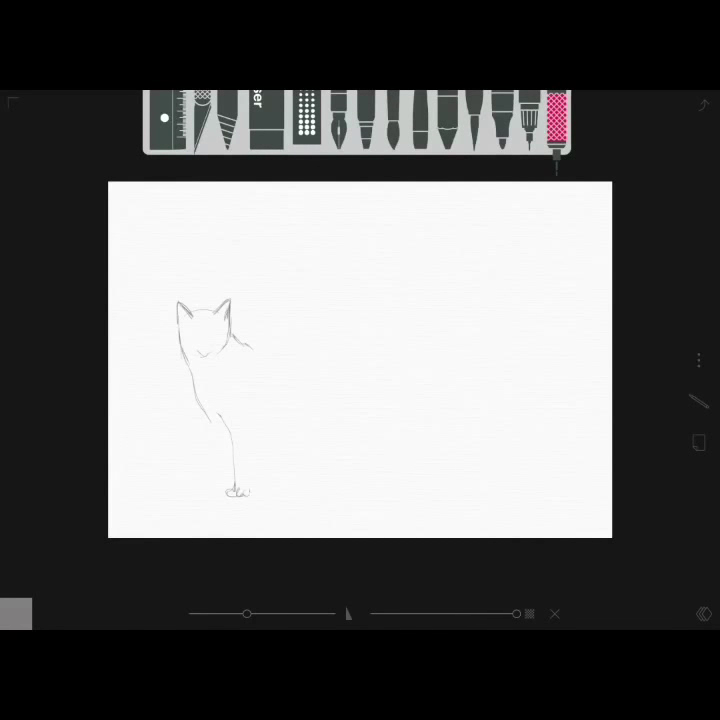
pyautogui.moveTo(260, 416); pyautogui.dragTo(250, 468)
pyautogui.moveTo(213, 424); pyautogui.dragTo(226, 481)
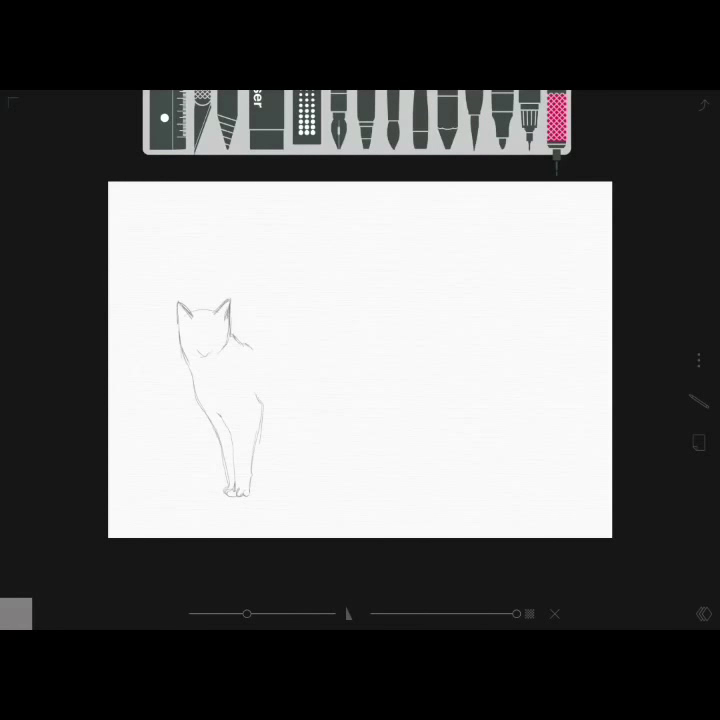
pyautogui.moveTo(268, 356)
pyautogui.mouseDown()
pyautogui.moveTo(326, 350)
pyautogui.moveTo(423, 394)
pyautogui.moveTo(425, 445)
pyautogui.mouseUp()
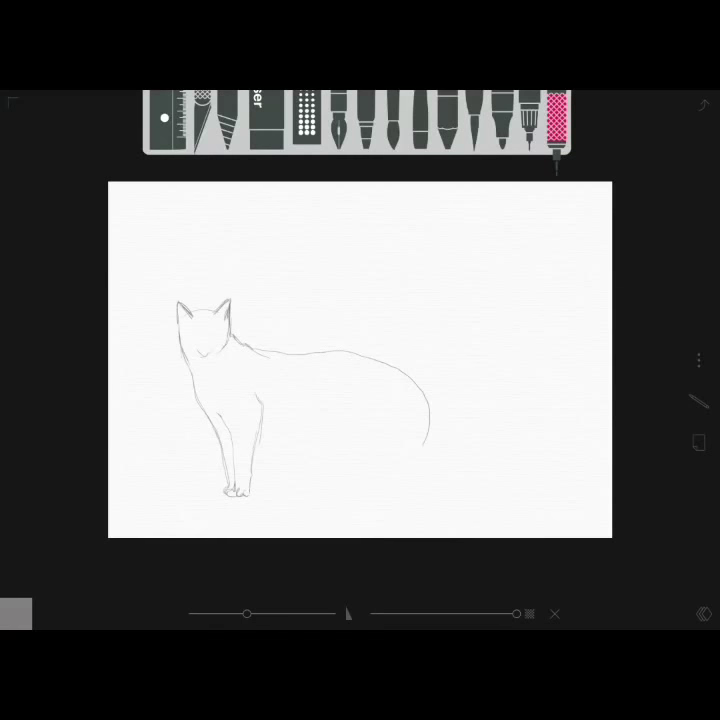
# Step: Add the belly line, both hind legs and the curl at the base of the tail
pyautogui.moveTo(252, 475)
pyautogui.mouseDown()
pyautogui.moveTo(264, 392)
pyautogui.moveTo(306, 430)
pyautogui.moveTo(356, 453)
pyautogui.mouseUp()
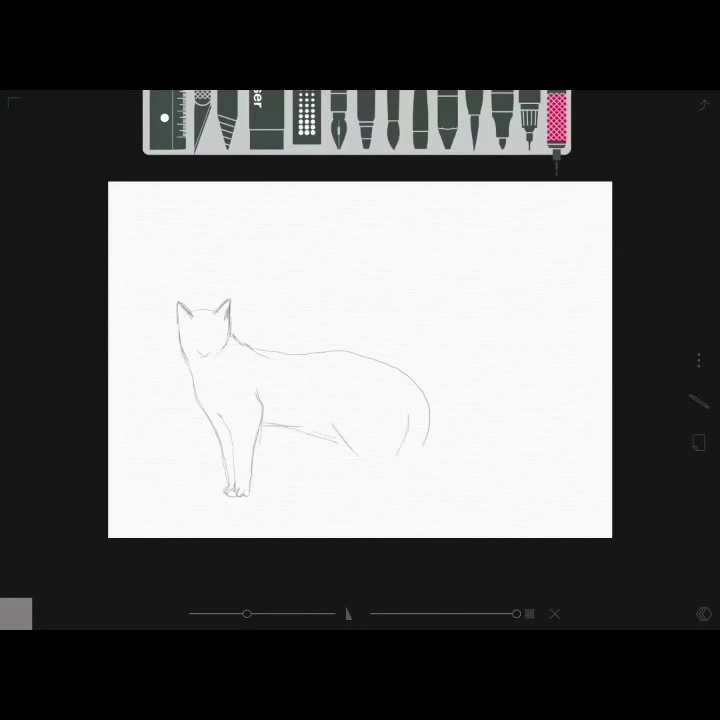
pyautogui.moveTo(402, 456); pyautogui.dragTo(397, 493)
pyautogui.moveTo(352, 447); pyautogui.dragTo(383, 475)
pyautogui.moveTo(303, 432)
pyautogui.mouseDown()
pyautogui.moveTo(331, 434)
pyautogui.moveTo(358, 473)
pyautogui.moveTo(355, 492)
pyautogui.moveTo(347, 474)
pyautogui.mouseUp()
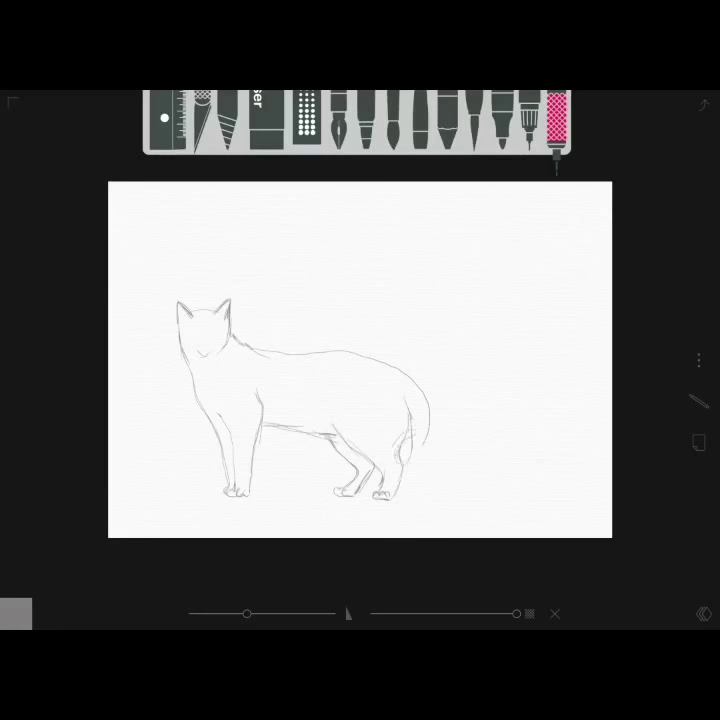
pyautogui.moveTo(412, 428)
pyautogui.mouseDown()
pyautogui.moveTo(396, 470)
pyautogui.moveTo(398, 456)
pyautogui.mouseUp()
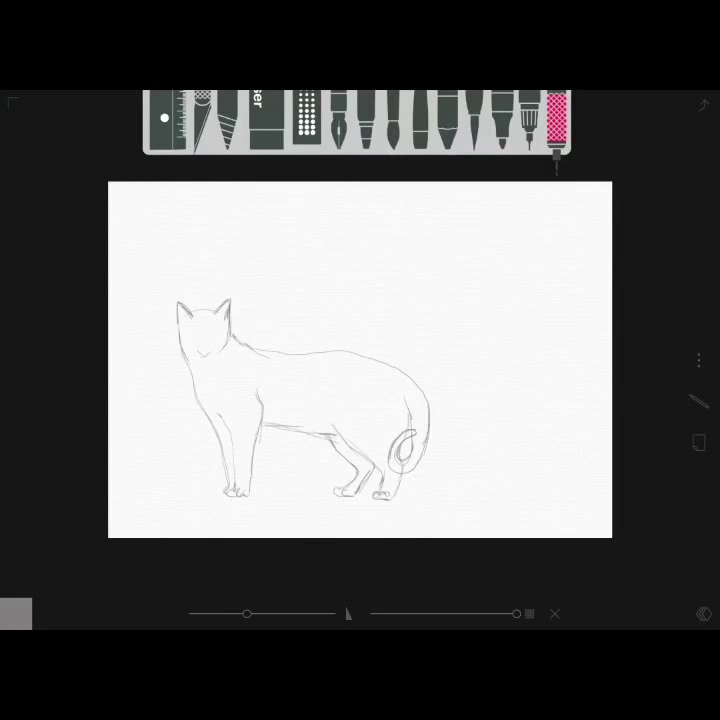
# Step: Zoomed in on the head, redraw open eyes, erase the mouth line, and add ear detail strokes
pyautogui.scroll(5, 230, 321)
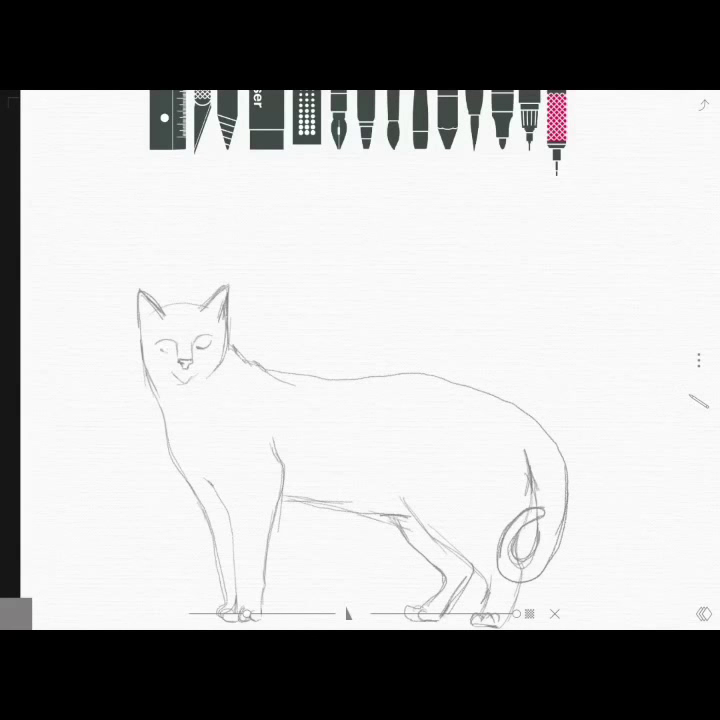
pyautogui.moveTo(158, 346); pyautogui.dragTo(208, 340)
pyautogui.click(267, 120)
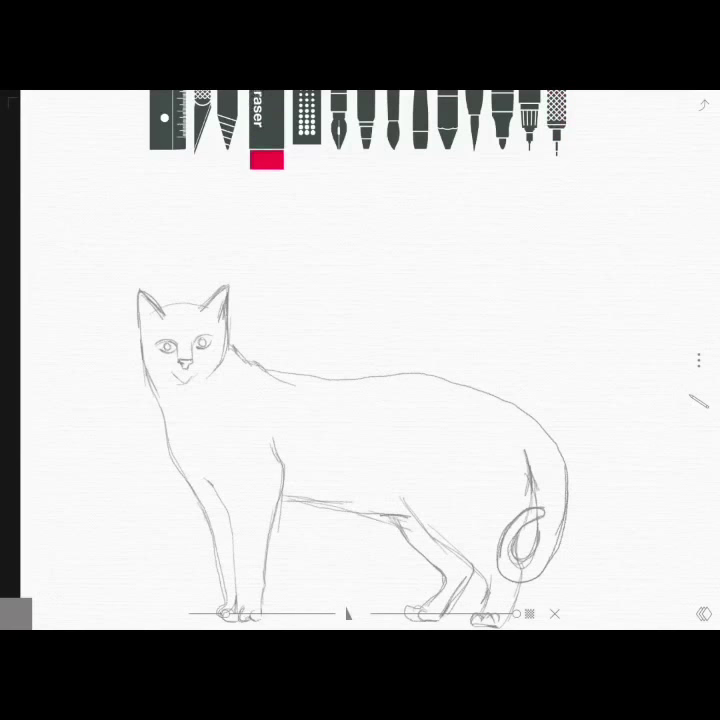
pyautogui.moveTo(175, 379); pyautogui.dragTo(192, 376)
pyautogui.click(556, 125)
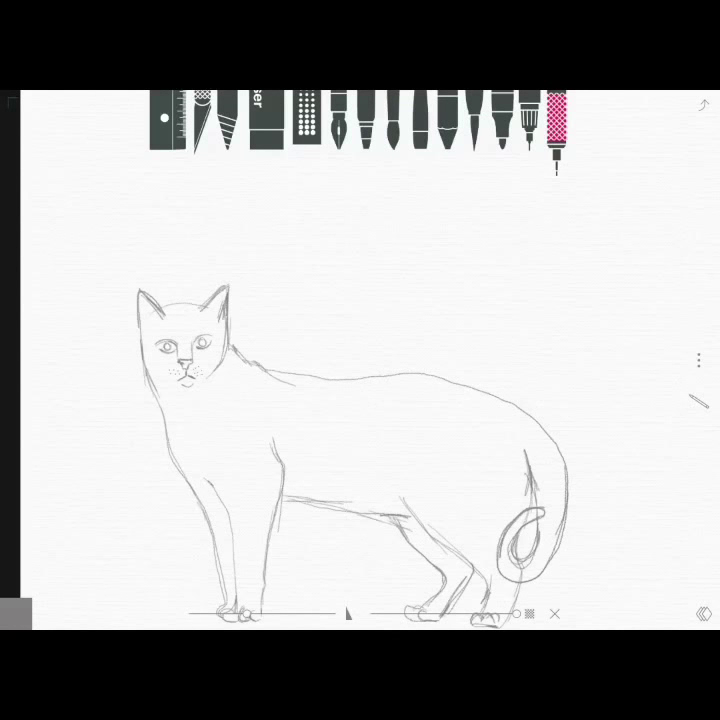
pyautogui.moveTo(226, 288); pyautogui.dragTo(212, 312)
pyautogui.moveTo(140, 290)
pyautogui.mouseDown()
pyautogui.moveTo(150, 305)
pyautogui.moveTo(190, 302)
pyautogui.mouseUp()
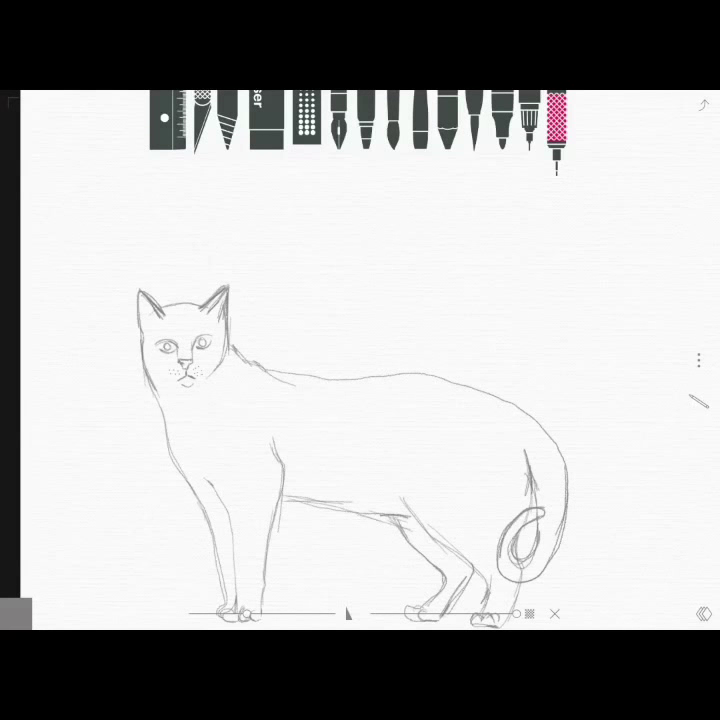
# Step: Zoom back out to the whole cat and undo the last ear stroke
pyautogui.scroll(-3, 360, 400)
pyautogui.hotkey('ctrl', 'z')
pyautogui.scroll(-3, 360, 360)
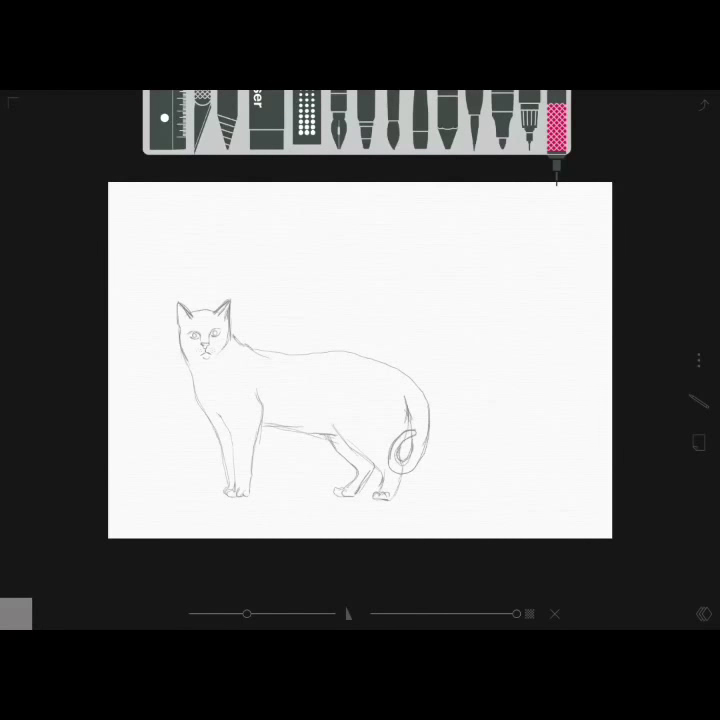
pyautogui.scroll(3, 360, 360)
pyautogui.click(447, 125)
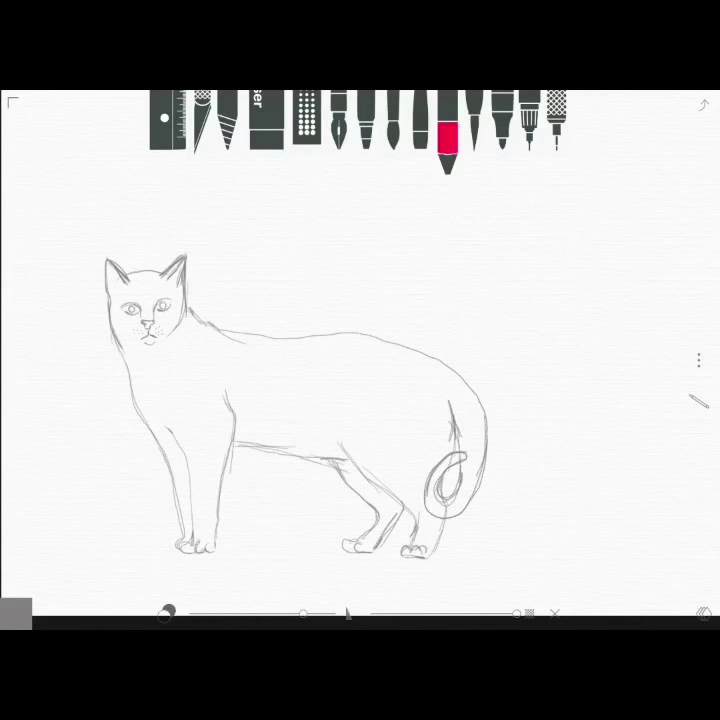
# Step: Paint dark grey marker fur over the neck and chest, then fill the front leg at size 11.5
pyautogui.moveTo(150, 365)
pyautogui.mouseDown()
pyautogui.moveTo(201, 321)
pyautogui.moveTo(148, 378)
pyautogui.mouseUp()
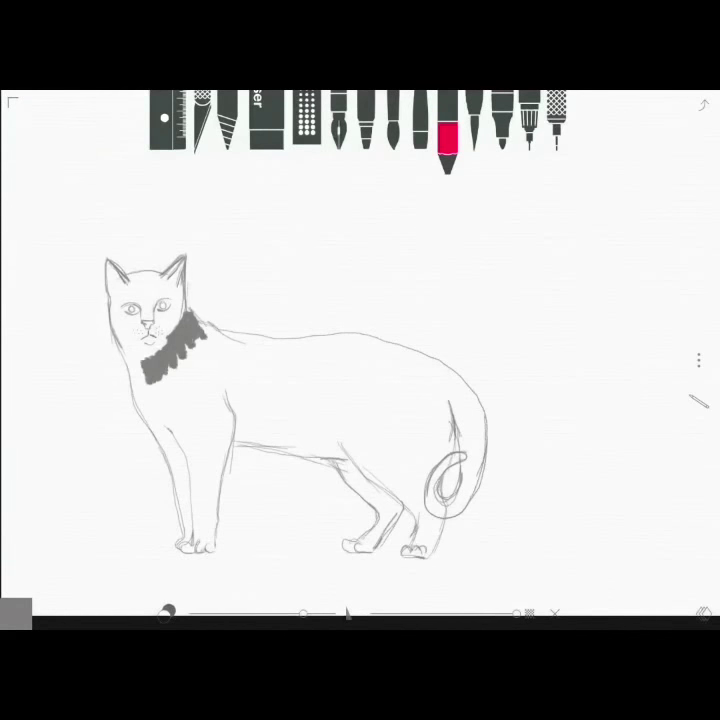
pyautogui.moveTo(140, 330)
pyautogui.mouseDown()
pyautogui.moveTo(120, 352)
pyautogui.moveTo(145, 420)
pyautogui.moveTo(160, 335)
pyautogui.moveTo(185, 315)
pyautogui.moveTo(200, 345)
pyautogui.moveTo(205, 330)
pyautogui.moveTo(240, 340)
pyautogui.mouseUp()
pyautogui.moveTo(175, 360)
pyautogui.mouseDown()
pyautogui.moveTo(195, 405)
pyautogui.moveTo(175, 405)
pyautogui.moveTo(200, 360)
pyautogui.moveTo(210, 375)
pyautogui.moveTo(212, 430)
pyautogui.moveTo(185, 435)
pyautogui.moveTo(205, 505)
pyautogui.mouseUp()
pyautogui.moveTo(303, 613); pyautogui.dragTo(263, 613)
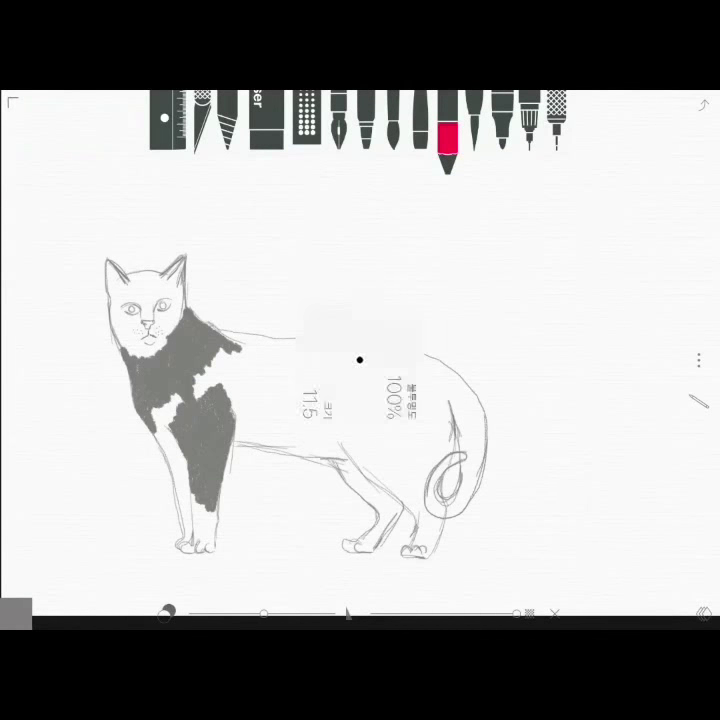
pyautogui.moveTo(188, 490); pyautogui.dragTo(205, 545)
pyautogui.moveTo(197, 445); pyautogui.dragTo(200, 495)
pyautogui.moveTo(172, 445)
pyautogui.mouseDown()
pyautogui.moveTo(178, 490)
pyautogui.moveTo(208, 540)
pyautogui.moveTo(185, 542)
pyautogui.mouseUp()
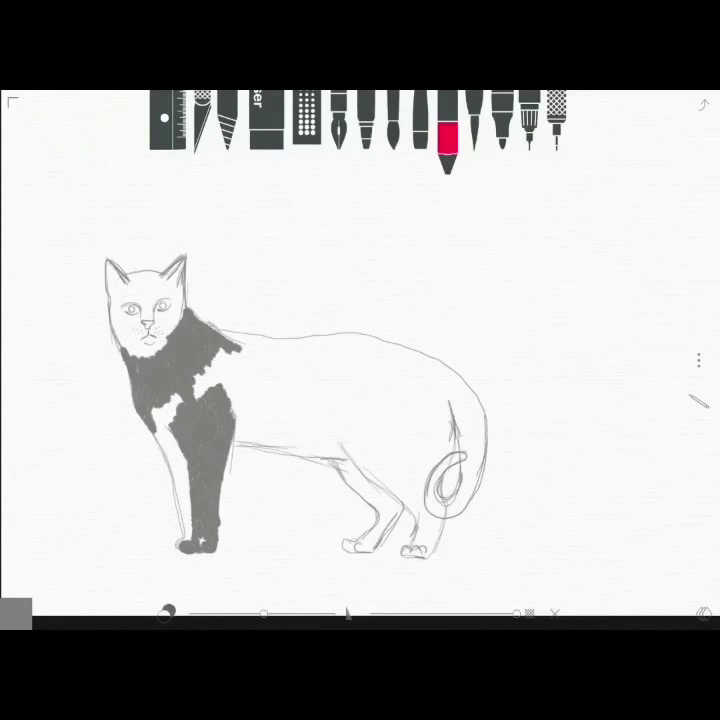
# Step: Try a different shade in the colour mixer and add a dark stroke along the front leg at size 9.6
pyautogui.click(165, 613)
pyautogui.click(88, 611)
pyautogui.moveTo(357, 257); pyautogui.dragTo(346, 262)
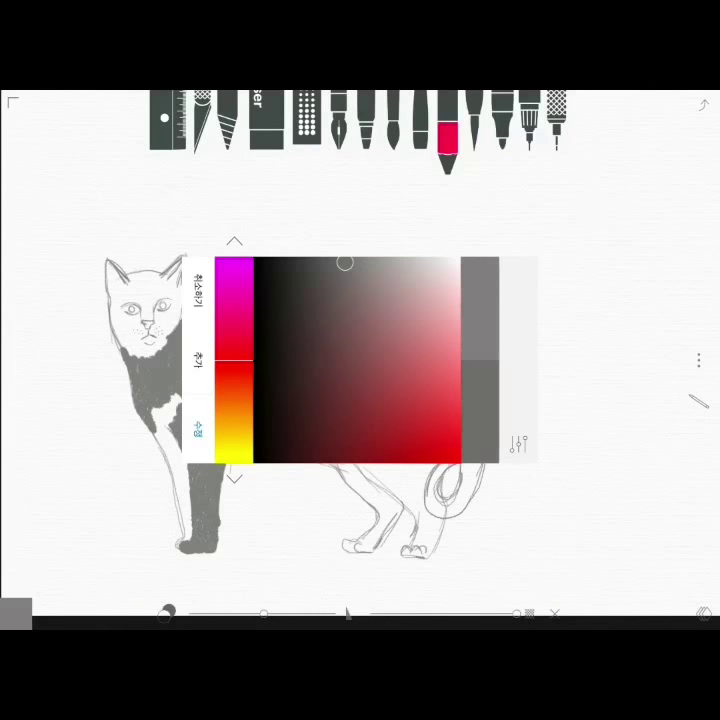
pyautogui.moveTo(330, 462); pyautogui.dragTo(385, 468)
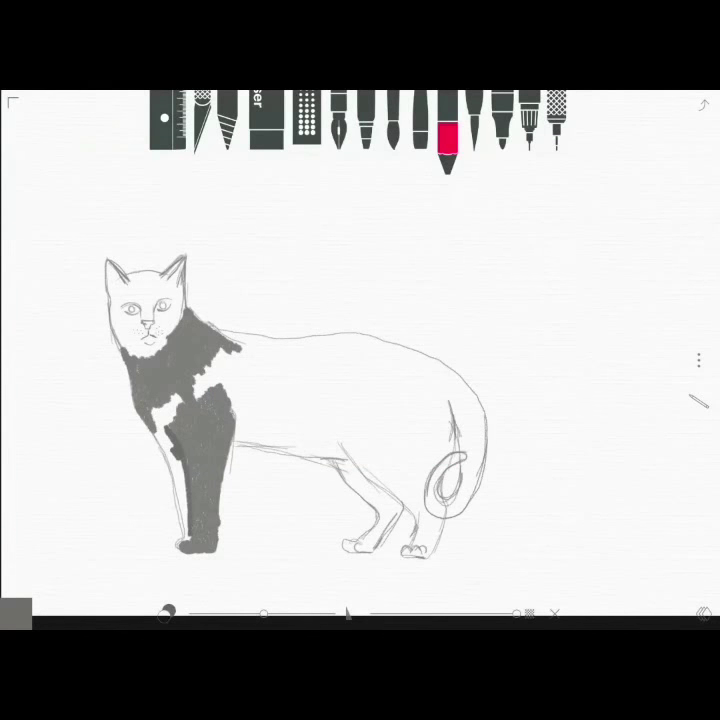
pyautogui.moveTo(263, 613); pyautogui.dragTo(233, 613)
pyautogui.moveTo(168, 495); pyautogui.dragTo(142, 392)
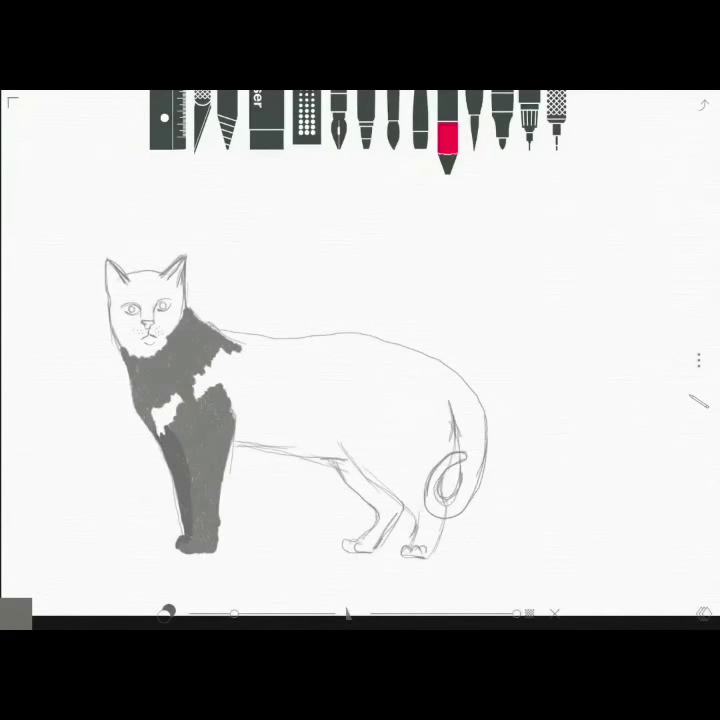
# Step: Shade the cat's hind leg dark grey with a much smaller marker
pyautogui.click(266, 125)
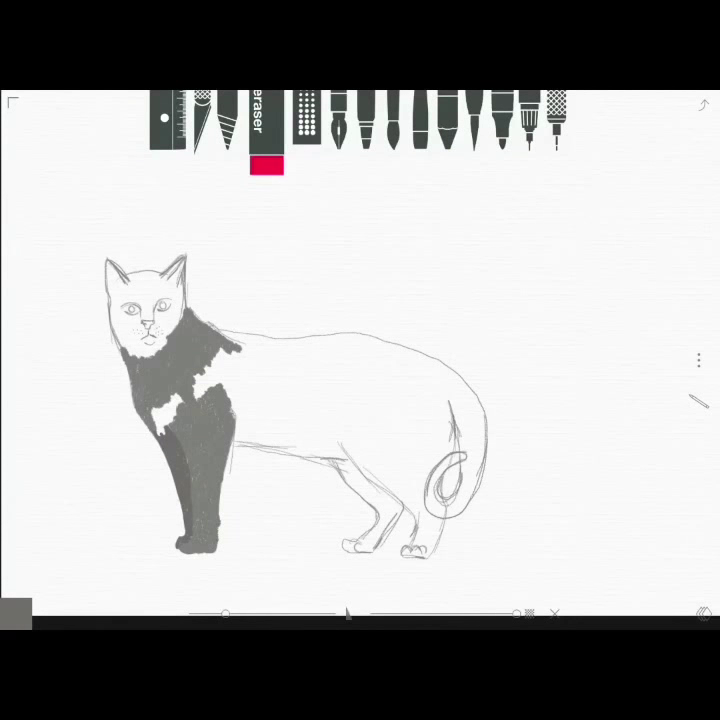
pyautogui.click(447, 130)
pyautogui.moveTo(233, 613); pyautogui.dragTo(188, 613)
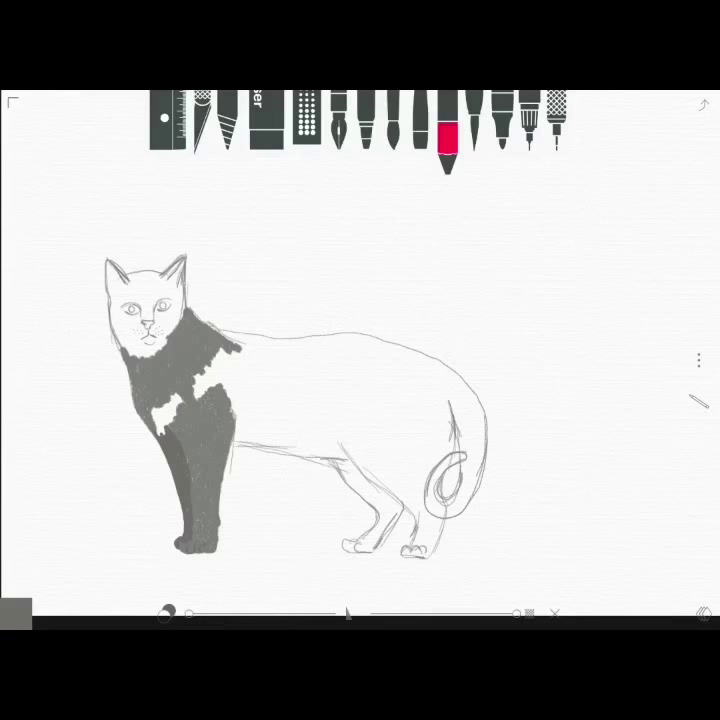
pyautogui.moveTo(338, 458)
pyautogui.mouseDown()
pyautogui.moveTo(342, 478)
pyautogui.moveTo(366, 494)
pyautogui.moveTo(345, 545)
pyautogui.moveTo(380, 548)
pyautogui.moveTo(400, 505)
pyautogui.moveTo(372, 540)
pyautogui.mouseUp()
# Step: Fill the white gaps in the hind-leg shading with a slightly larger marker
pyautogui.moveTo(205, 613); pyautogui.dragTo(227, 613)
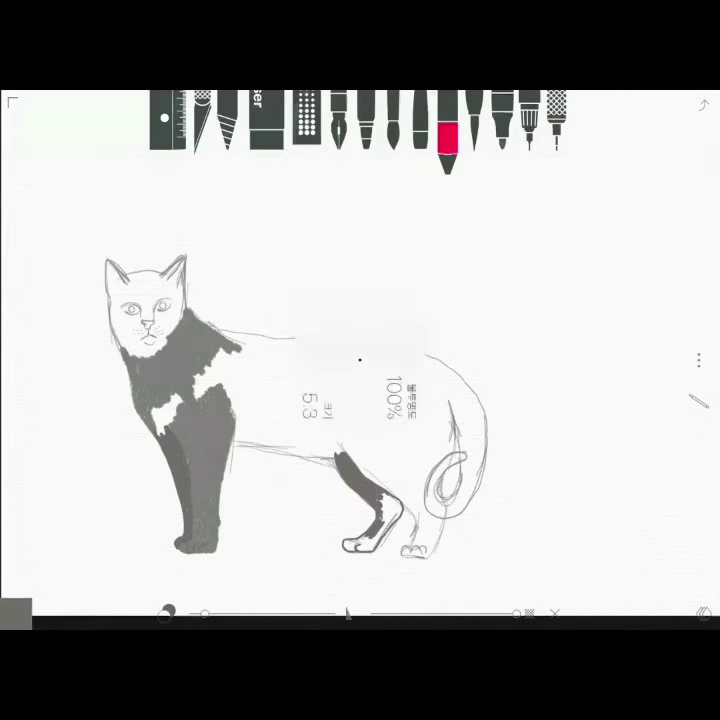
pyautogui.moveTo(385, 500); pyautogui.dragTo(375, 540)
pyautogui.moveTo(355, 455)
pyautogui.mouseDown()
pyautogui.moveTo(390, 510)
pyautogui.moveTo(376, 546)
pyautogui.moveTo(360, 543)
pyautogui.mouseUp()
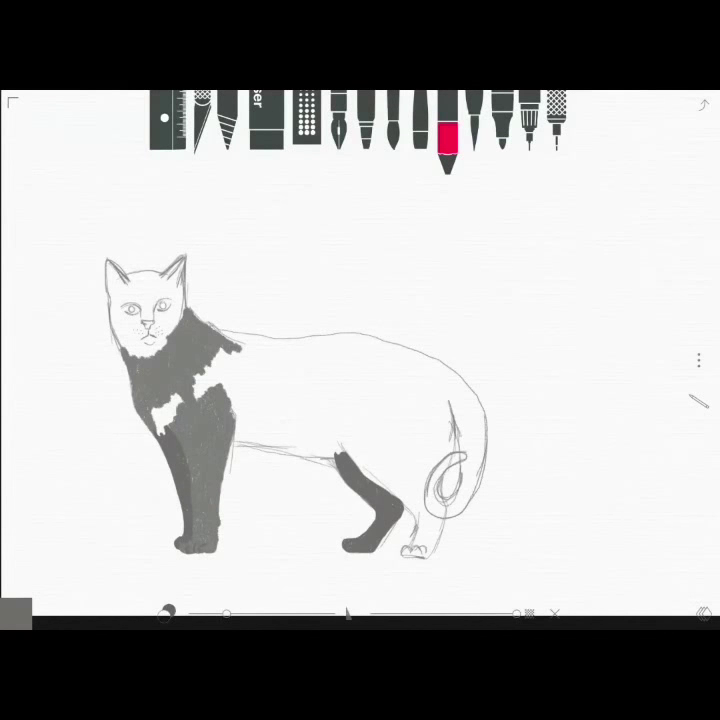
pyautogui.click(266, 120)
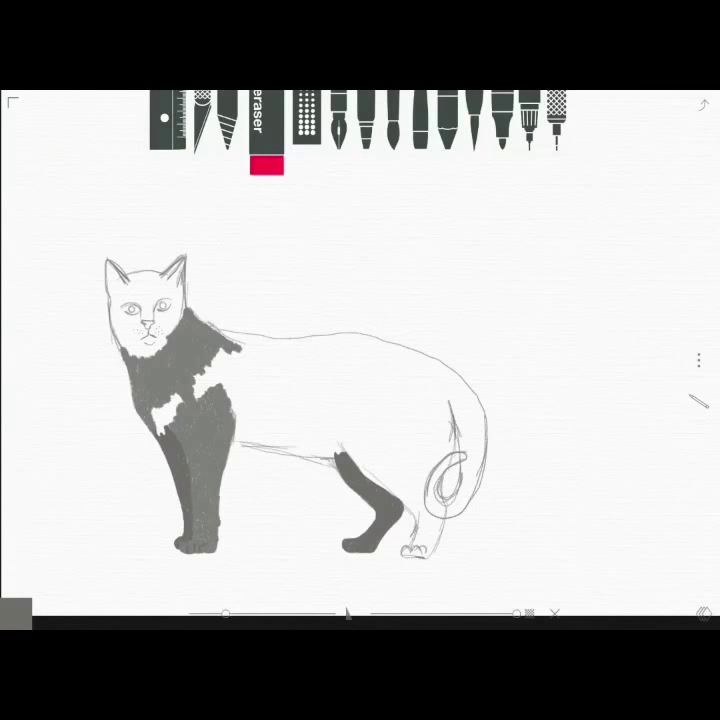
pyautogui.click(447, 125)
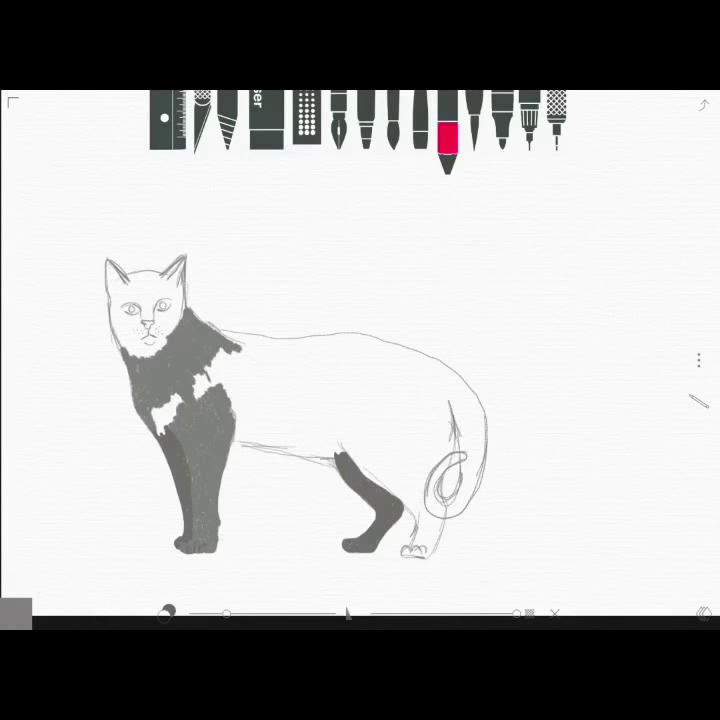
# Step: Fill the neck and chest grey, paint a dark stroke along the back, and erase the stray line near the rump
pyautogui.moveTo(192, 338)
pyautogui.mouseDown()
pyautogui.moveTo(174, 360)
pyautogui.moveTo(158, 365)
pyautogui.moveTo(158, 428)
pyautogui.mouseUp()
pyautogui.moveTo(226, 358); pyautogui.dragTo(212, 384)
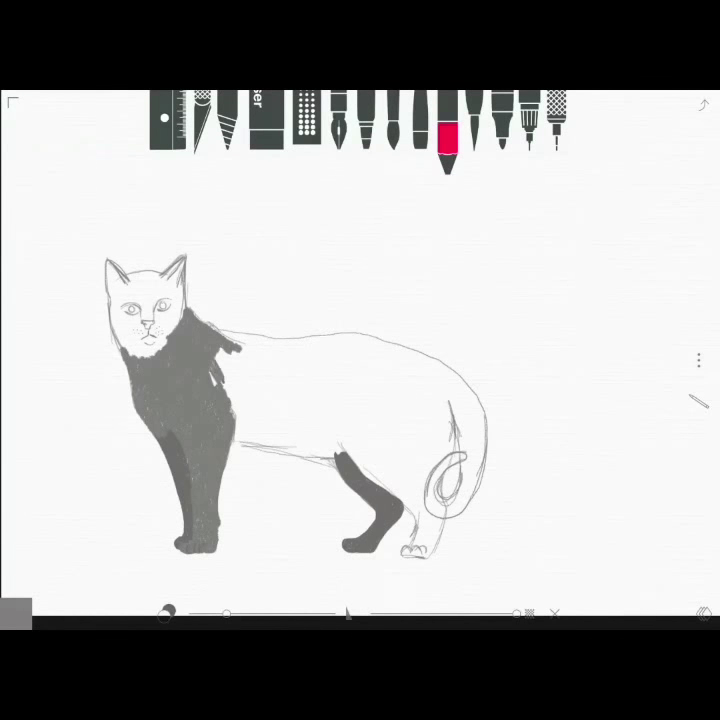
pyautogui.moveTo(222, 338); pyautogui.dragTo(248, 356)
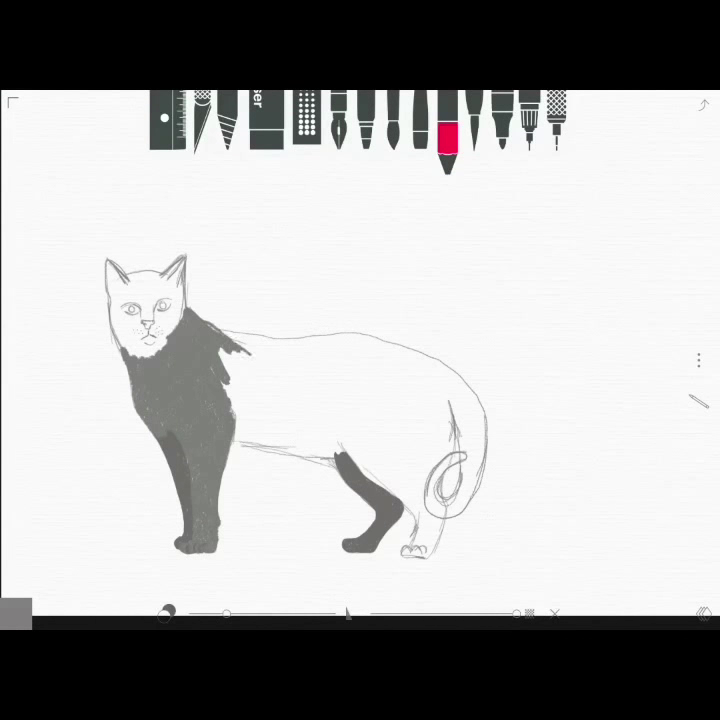
pyautogui.moveTo(226, 613); pyautogui.dragTo(274, 613)
pyautogui.moveTo(240, 345)
pyautogui.mouseDown()
pyautogui.moveTo(335, 332)
pyautogui.moveTo(430, 365)
pyautogui.moveTo(485, 430)
pyautogui.mouseUp()
pyautogui.click(266, 130)
pyautogui.moveTo(430, 357); pyautogui.dragTo(464, 382)
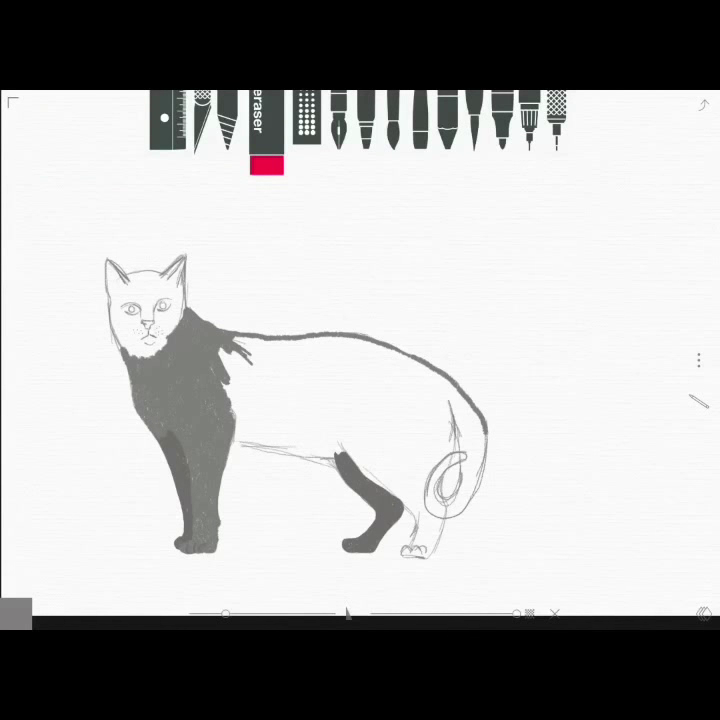
# Step: Add dark fur strokes across the neck and chest with a smaller marker, extending along the belly
pyautogui.click(447, 135)
pyautogui.moveTo(238, 345)
pyautogui.mouseDown()
pyautogui.moveTo(262, 380)
pyautogui.moveTo(258, 405)
pyautogui.mouseUp()
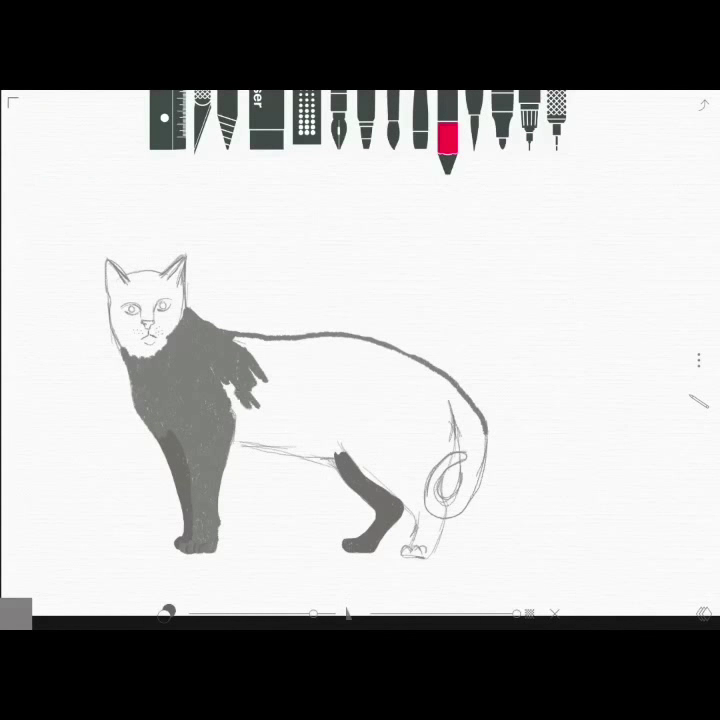
pyautogui.moveTo(274, 613); pyautogui.dragTo(244, 613)
pyautogui.moveTo(209, 362); pyautogui.dragTo(213, 400)
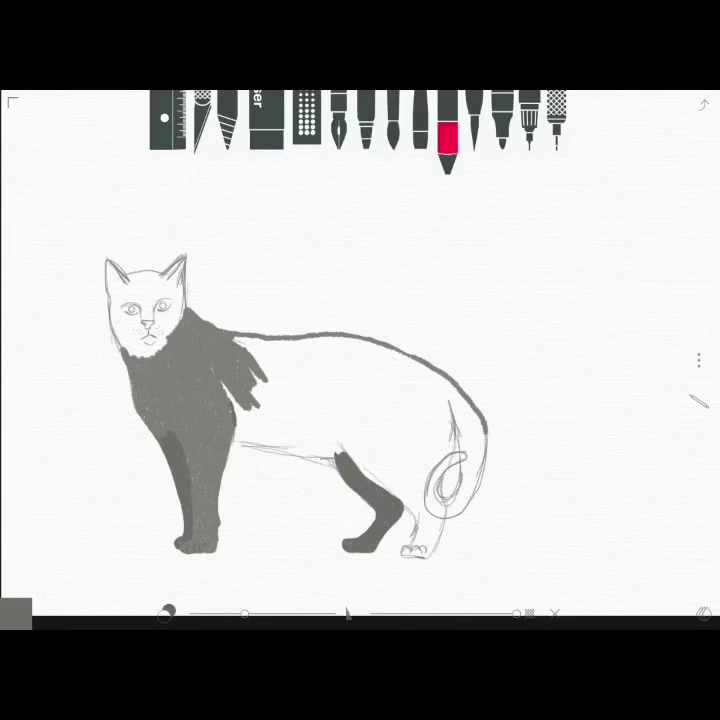
pyautogui.click(165, 613)
pyautogui.moveTo(200, 345)
pyautogui.mouseDown()
pyautogui.moveTo(220, 376)
pyautogui.moveTo(220, 397)
pyautogui.moveTo(252, 438)
pyautogui.mouseUp()
pyautogui.moveTo(240, 370); pyautogui.dragTo(272, 418)
pyautogui.moveTo(250, 345)
pyautogui.mouseDown()
pyautogui.moveTo(278, 420)
pyautogui.moveTo(268, 380)
pyautogui.mouseUp()
pyautogui.moveTo(290, 447)
pyautogui.mouseDown()
pyautogui.moveTo(334, 459)
pyautogui.moveTo(340, 447)
pyautogui.mouseUp()
# Step: Fill the upper back, spine, flank and hindquarter grey, shading the back leg down to the paw
pyautogui.moveTo(272, 398); pyautogui.dragTo(248, 362)
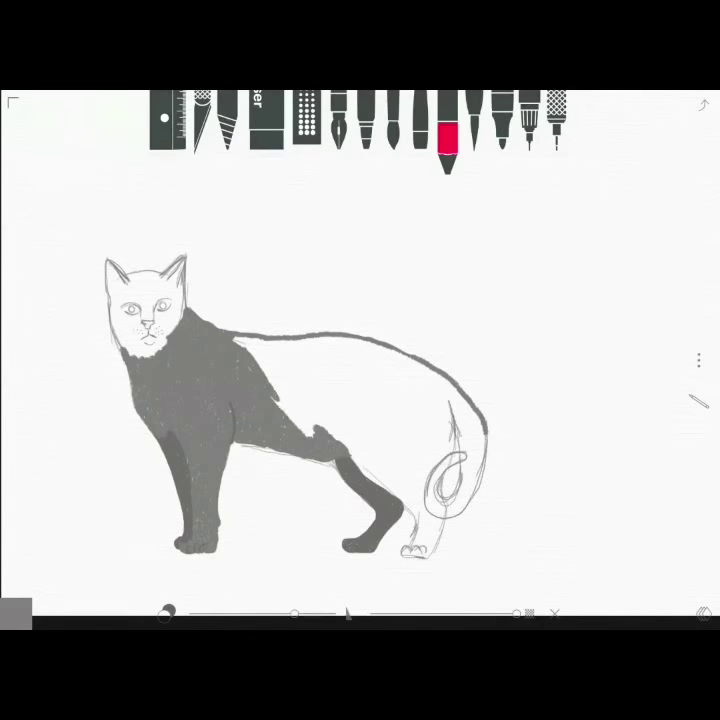
pyautogui.moveTo(298, 385); pyautogui.dragTo(222, 304)
pyautogui.click(266, 120)
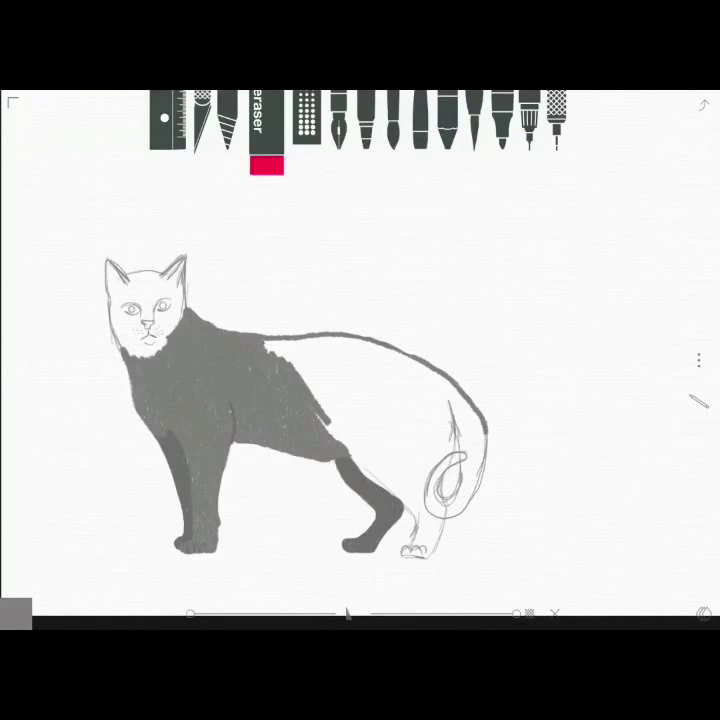
pyautogui.click(447, 130)
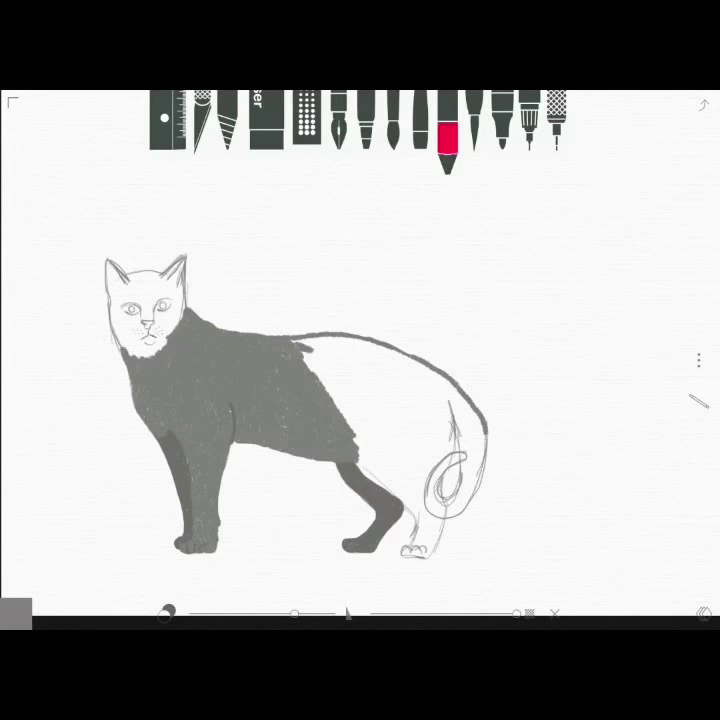
pyautogui.moveTo(262, 338); pyautogui.dragTo(372, 446)
pyautogui.moveTo(310, 340); pyautogui.dragTo(360, 440)
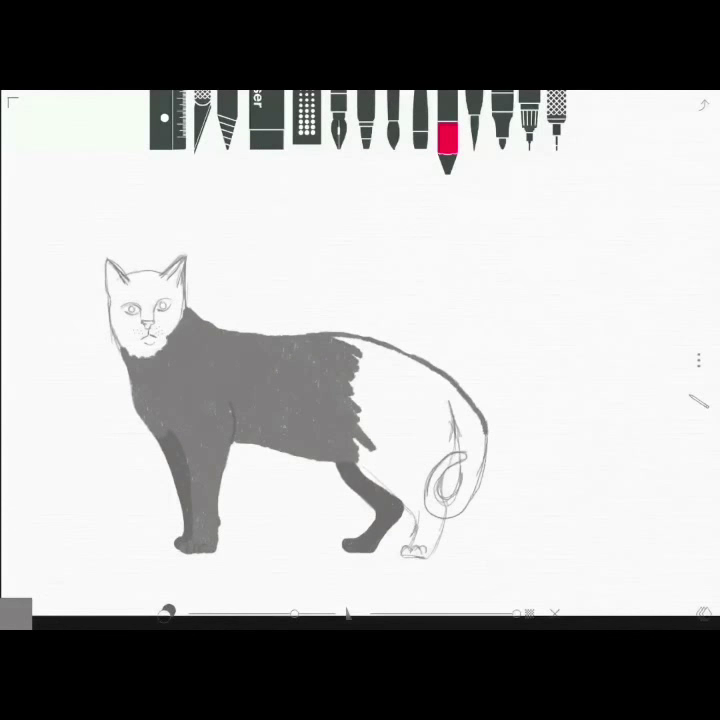
pyautogui.moveTo(405, 382)
pyautogui.mouseDown()
pyautogui.moveTo(440, 422)
pyautogui.moveTo(405, 385)
pyautogui.moveTo(345, 400)
pyautogui.moveTo(330, 412)
pyautogui.moveTo(336, 428)
pyautogui.moveTo(366, 452)
pyautogui.mouseUp()
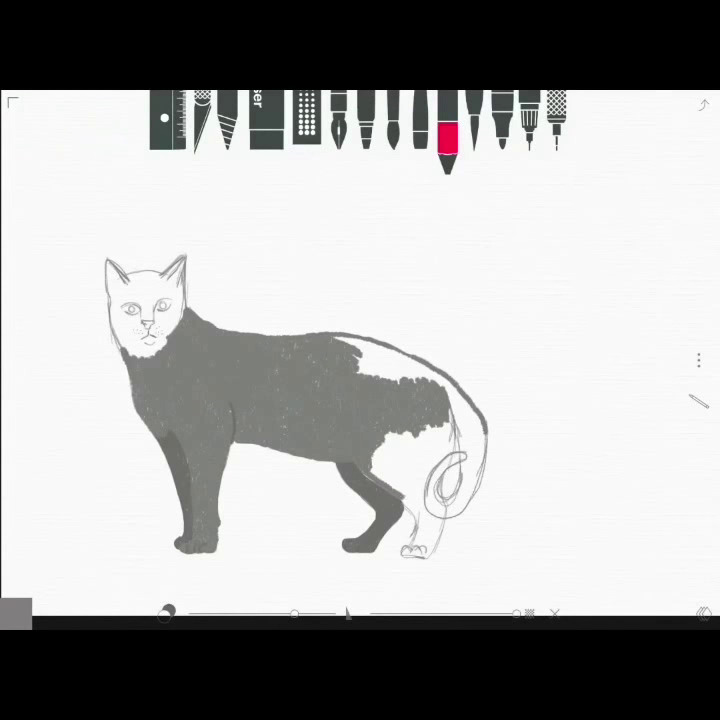
pyautogui.moveTo(336, 406)
pyautogui.mouseDown()
pyautogui.moveTo(374, 458)
pyautogui.moveTo(360, 440)
pyautogui.moveTo(410, 485)
pyautogui.mouseUp()
pyautogui.moveTo(390, 435)
pyautogui.mouseDown()
pyautogui.moveTo(412, 492)
pyautogui.moveTo(410, 540)
pyautogui.mouseUp()
pyautogui.moveTo(424, 492)
pyautogui.mouseDown()
pyautogui.moveTo(418, 536)
pyautogui.moveTo(426, 530)
pyautogui.moveTo(430, 545)
pyautogui.moveTo(404, 555)
pyautogui.mouseUp()
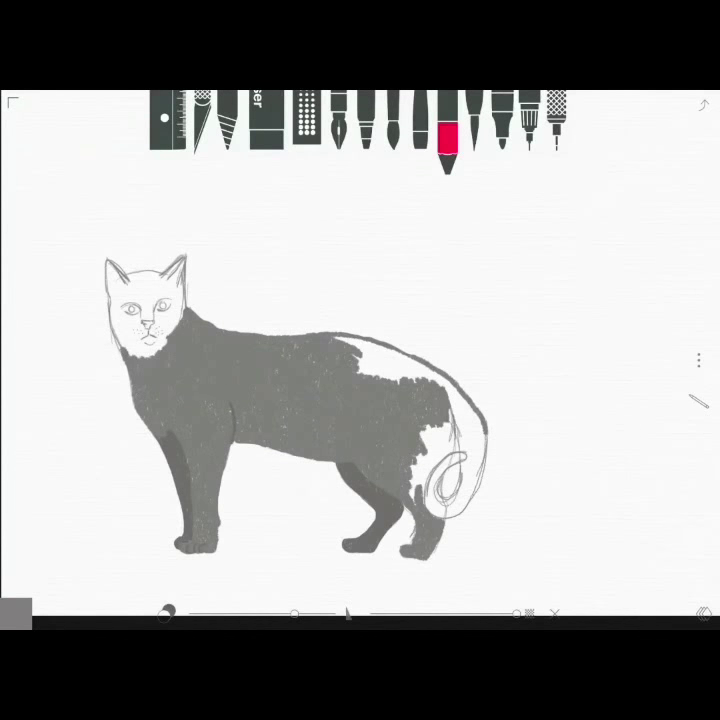
# Step: Cover the remaining white patches on the hip and back, then paint grey inside the tail curl
pyautogui.click(266, 120)
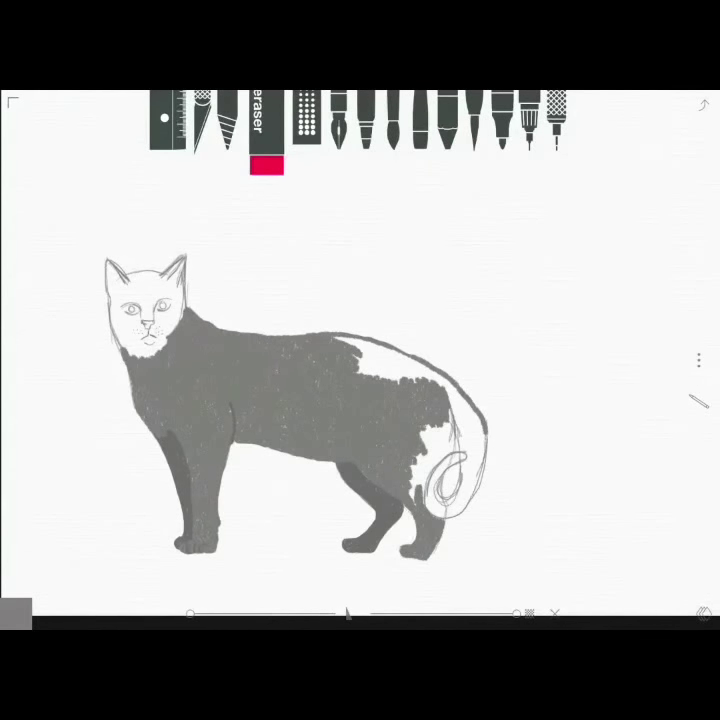
pyautogui.click(447, 125)
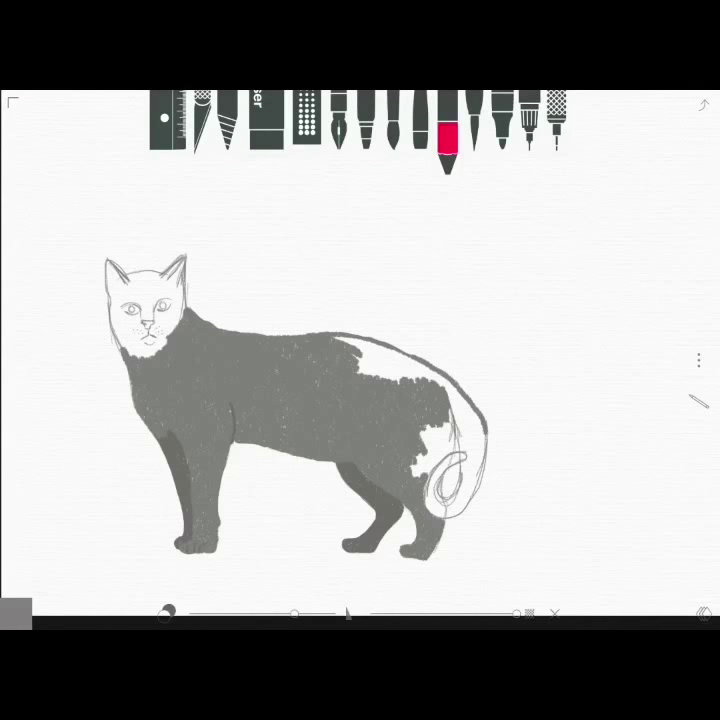
pyautogui.moveTo(410, 405); pyautogui.dragTo(395, 440)
pyautogui.moveTo(400, 385)
pyautogui.mouseDown()
pyautogui.moveTo(375, 430)
pyautogui.moveTo(402, 397)
pyautogui.mouseUp()
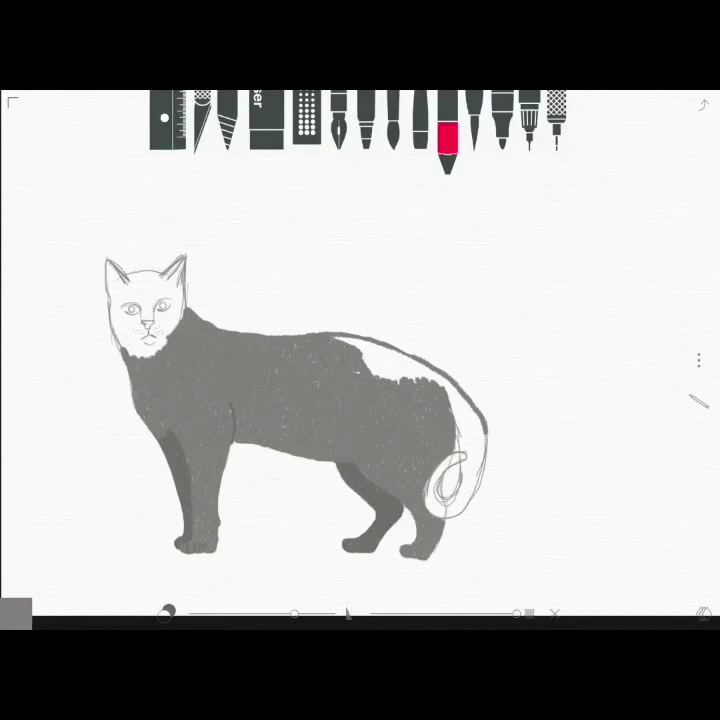
pyautogui.moveTo(362, 378); pyautogui.dragTo(395, 357)
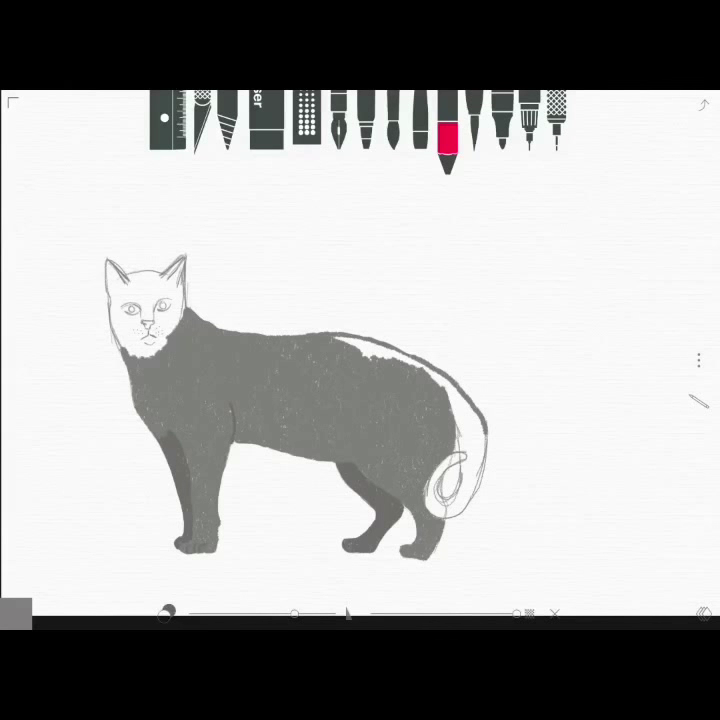
pyautogui.moveTo(435, 380); pyautogui.dragTo(372, 350)
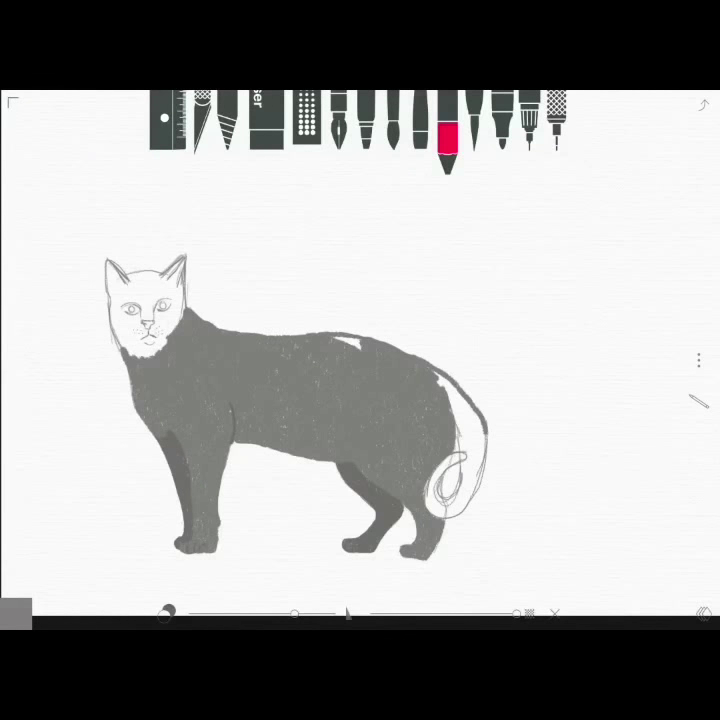
pyautogui.moveTo(333, 340); pyautogui.dragTo(362, 348)
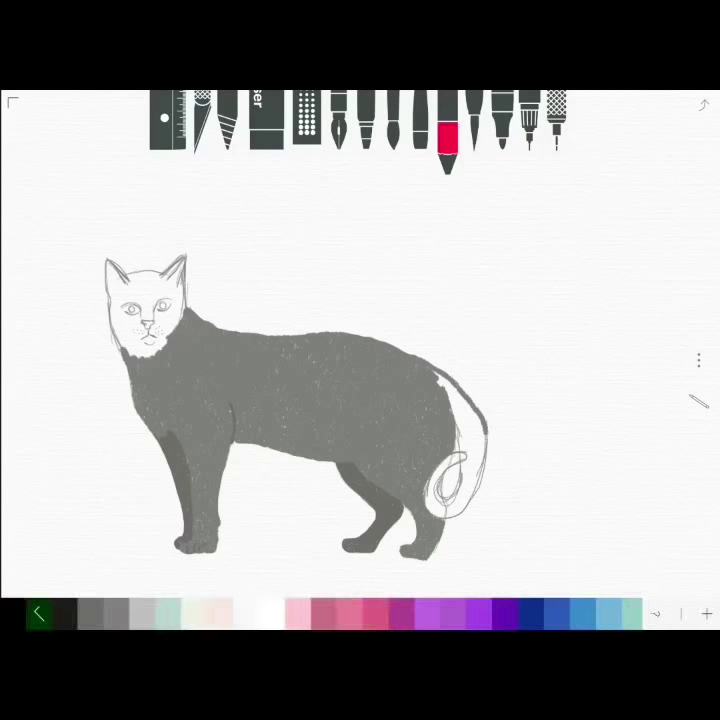
pyautogui.moveTo(294, 613); pyautogui.dragTo(242, 613)
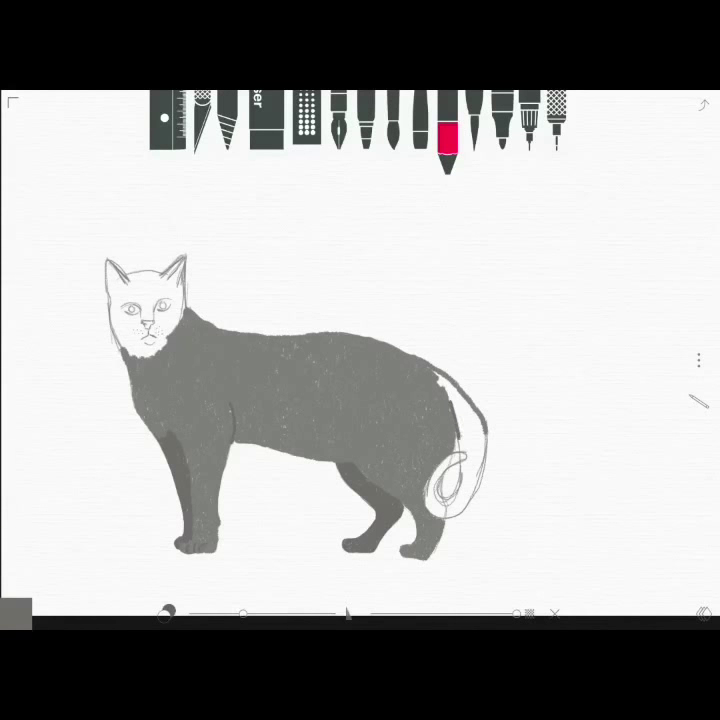
pyautogui.moveTo(445, 472)
pyautogui.mouseDown()
pyautogui.moveTo(452, 495)
pyautogui.moveTo(428, 508)
pyautogui.mouseUp()
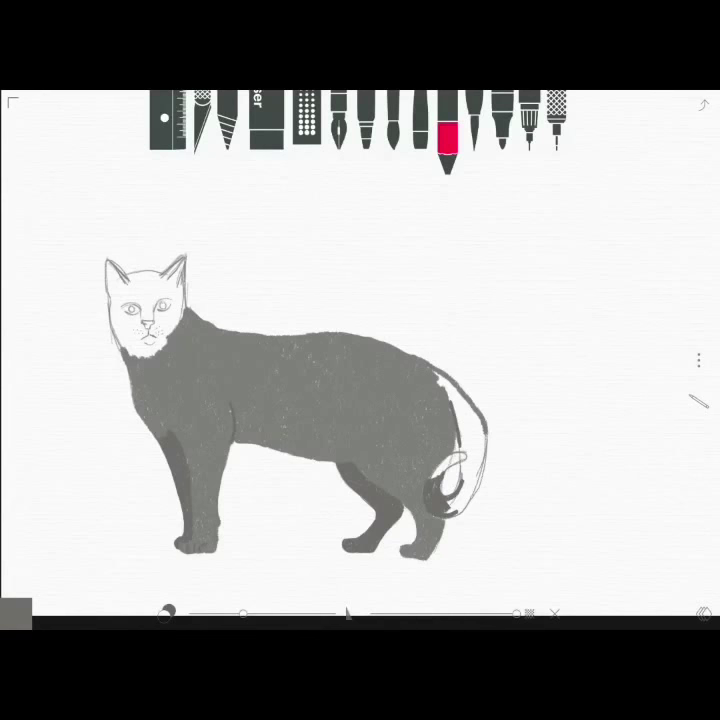
# Step: Fill the tail curl with grey from the palette, covering its white stripe and patches
pyautogui.moveTo(455, 475)
pyautogui.mouseDown()
pyautogui.moveTo(450, 505)
pyautogui.moveTo(479, 455)
pyautogui.mouseUp()
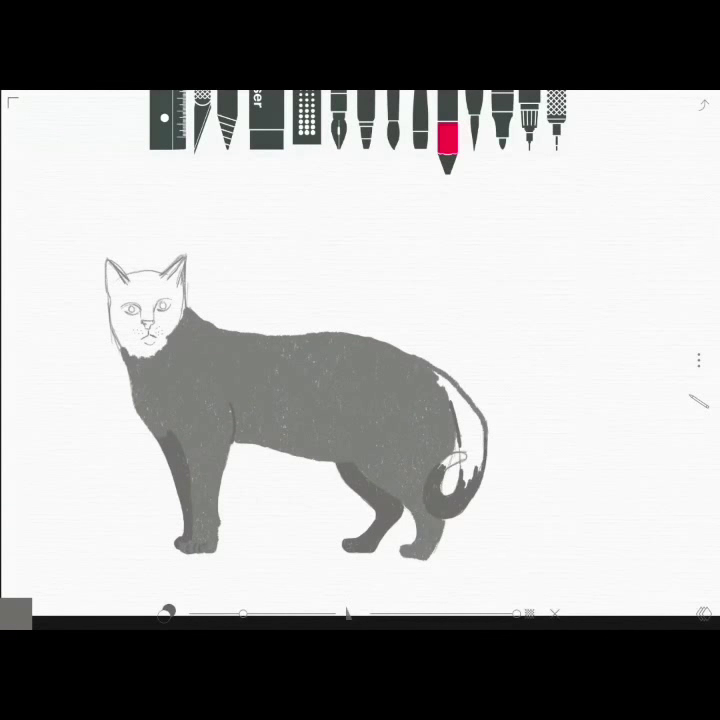
pyautogui.click(15, 612)
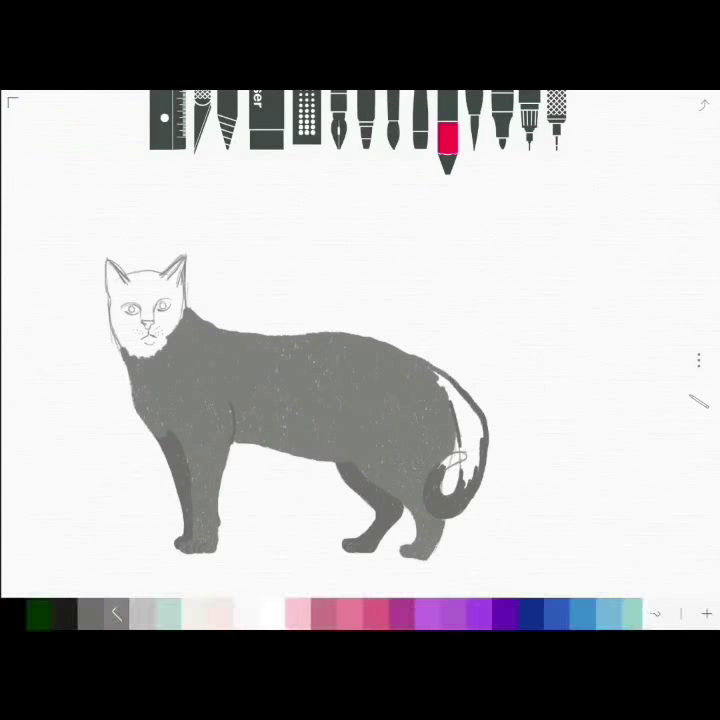
pyautogui.click(270, 612)
pyautogui.moveTo(452, 382); pyautogui.dragTo(466, 450)
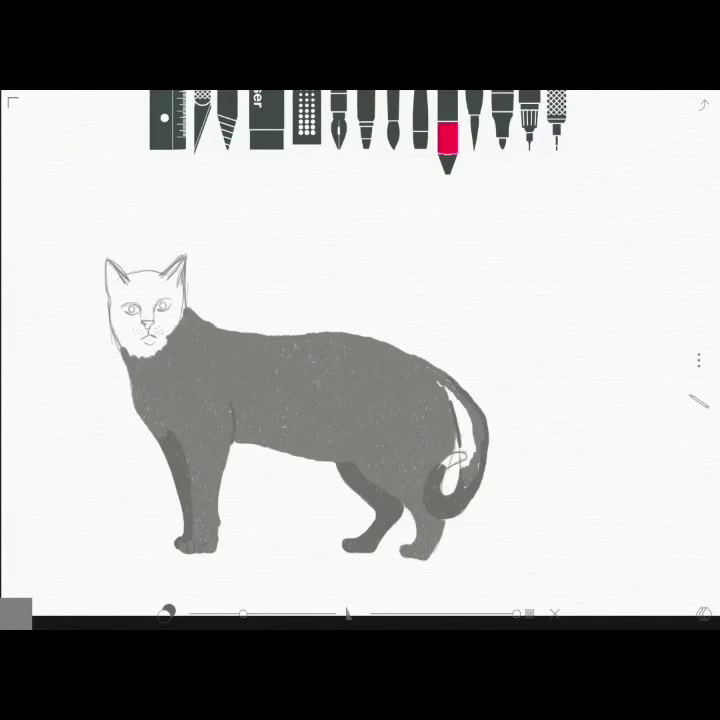
pyautogui.moveTo(456, 396); pyautogui.dragTo(468, 470)
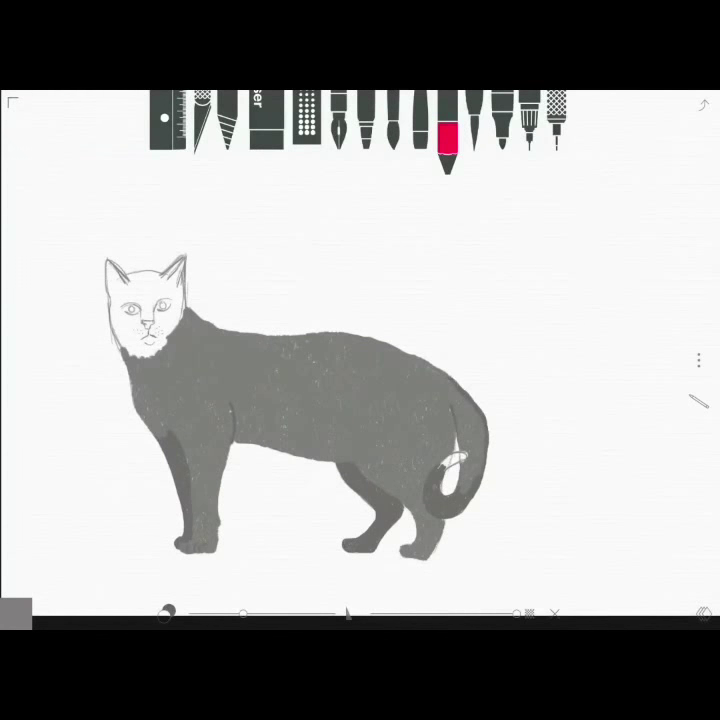
pyautogui.click(165, 612)
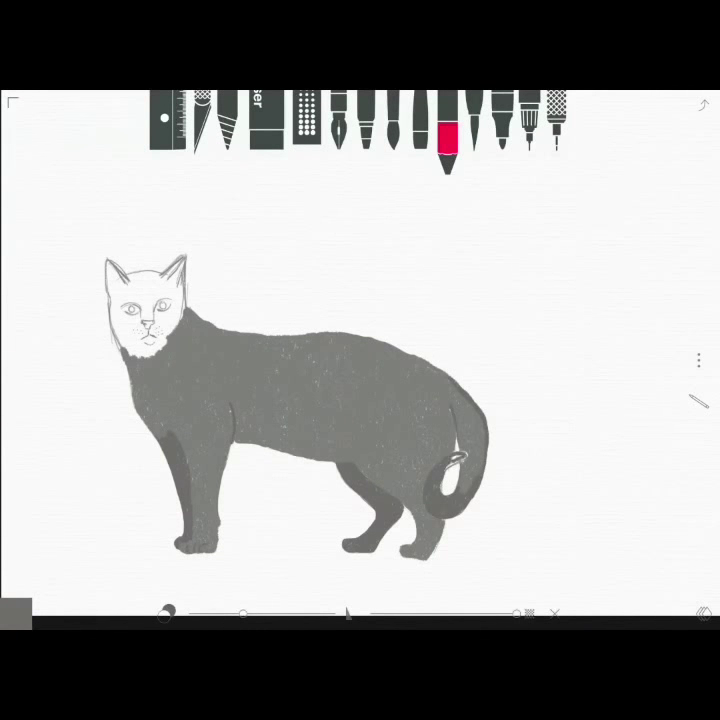
pyautogui.moveTo(448, 458); pyautogui.dragTo(464, 466)
# Step: Reopen the colour choices and make the marker stroke smaller
pyautogui.click(165, 612)
pyautogui.click(88, 611)
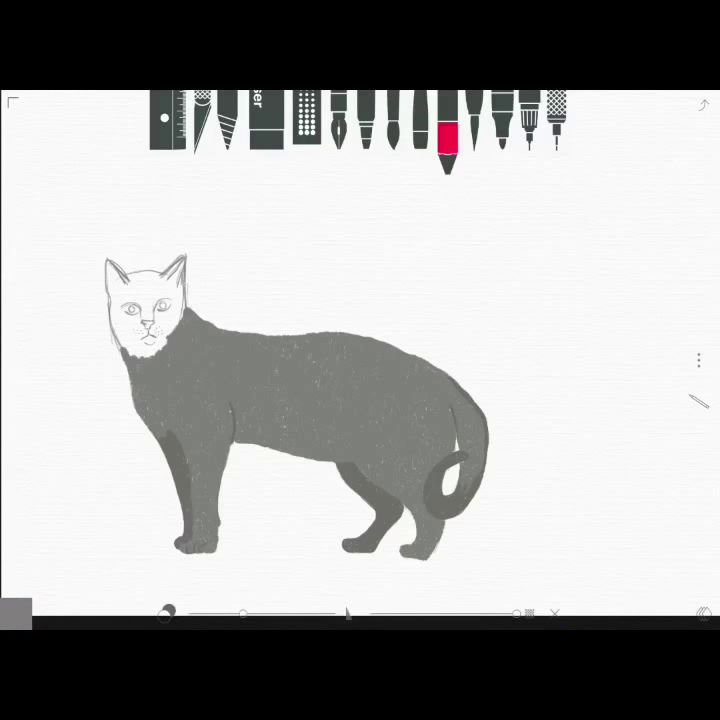
pyautogui.moveTo(242, 612); pyautogui.dragTo(215, 612)
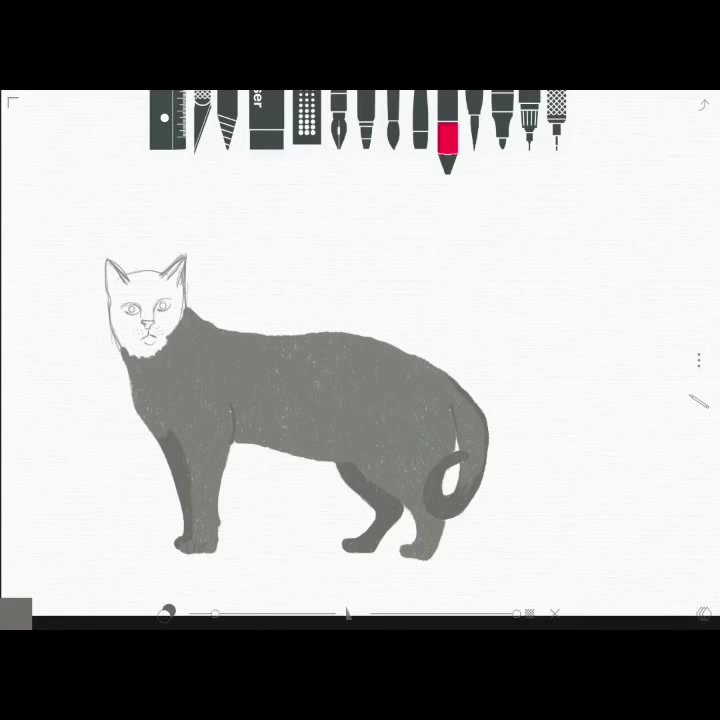
pyautogui.click(165, 612)
# Step: Paint grey over the cheek, neck, face, left ear and head, filling the white patches
pyautogui.click(90, 612)
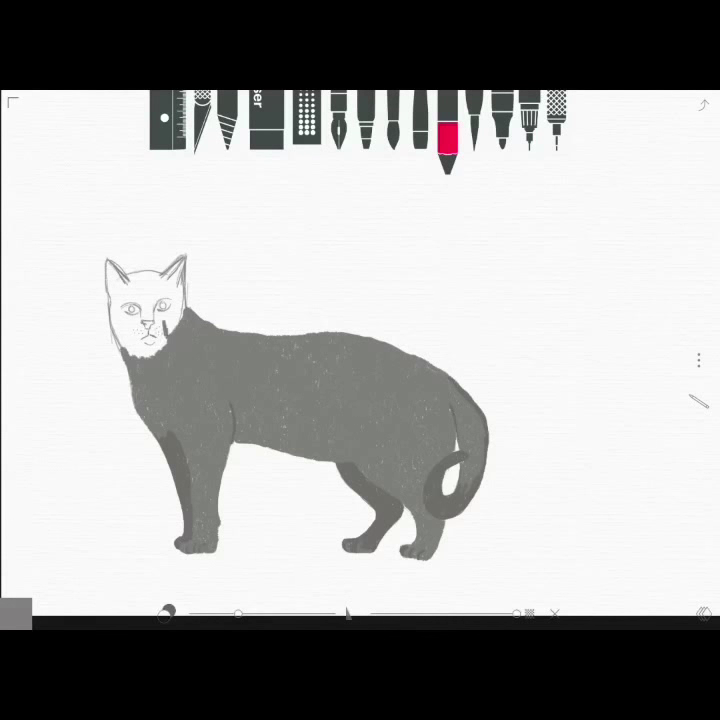
pyautogui.moveTo(150, 302); pyautogui.dragTo(168, 268)
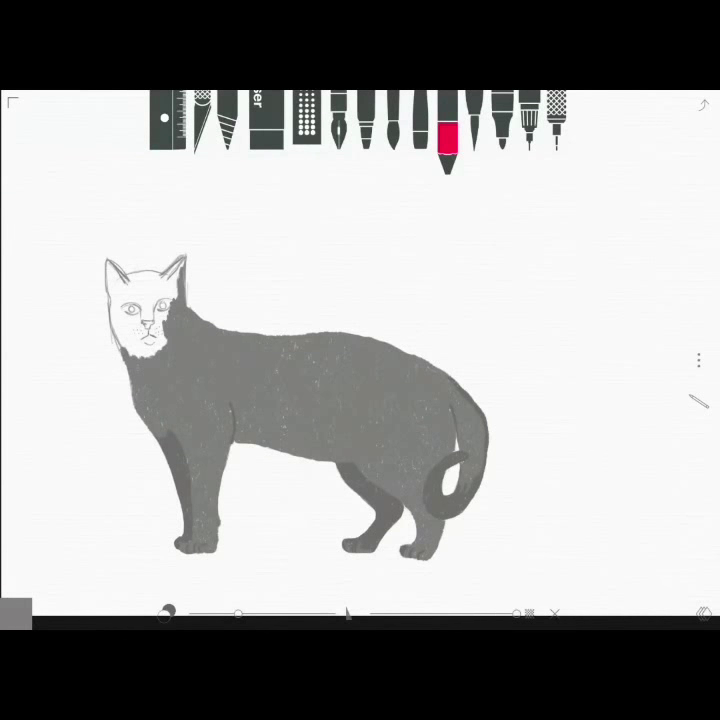
pyautogui.moveTo(125, 312); pyautogui.dragTo(120, 348)
pyautogui.moveTo(104, 275)
pyautogui.mouseDown()
pyautogui.moveTo(118, 315)
pyautogui.moveTo(136, 280)
pyautogui.moveTo(158, 262)
pyautogui.mouseUp()
pyautogui.moveTo(102, 262)
pyautogui.mouseDown()
pyautogui.moveTo(104, 282)
pyautogui.moveTo(126, 246)
pyautogui.mouseUp()
pyautogui.moveTo(120, 292)
pyautogui.mouseDown()
pyautogui.moveTo(134, 322)
pyautogui.moveTo(165, 268)
pyautogui.moveTo(180, 260)
pyautogui.mouseUp()
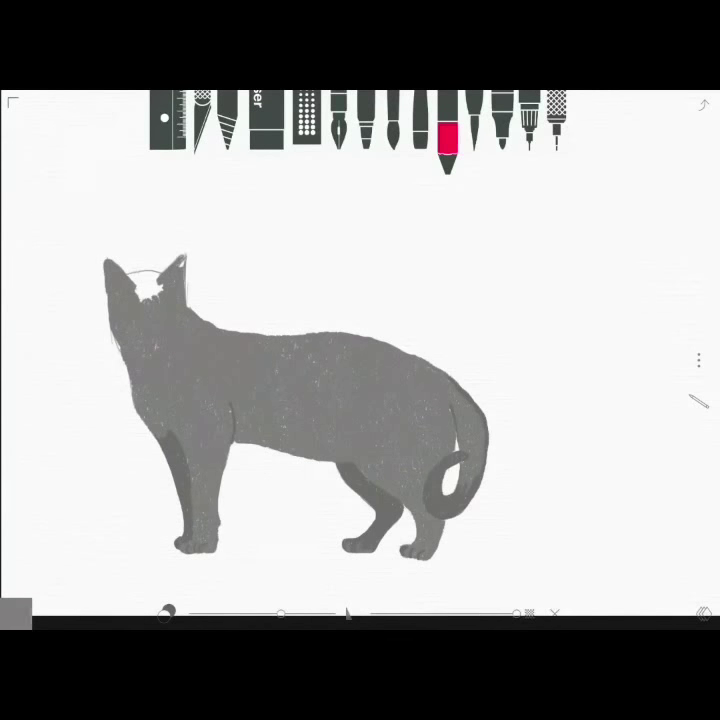
pyautogui.moveTo(135, 282)
pyautogui.mouseDown()
pyautogui.moveTo(162, 280)
pyautogui.moveTo(145, 268)
pyautogui.mouseUp()
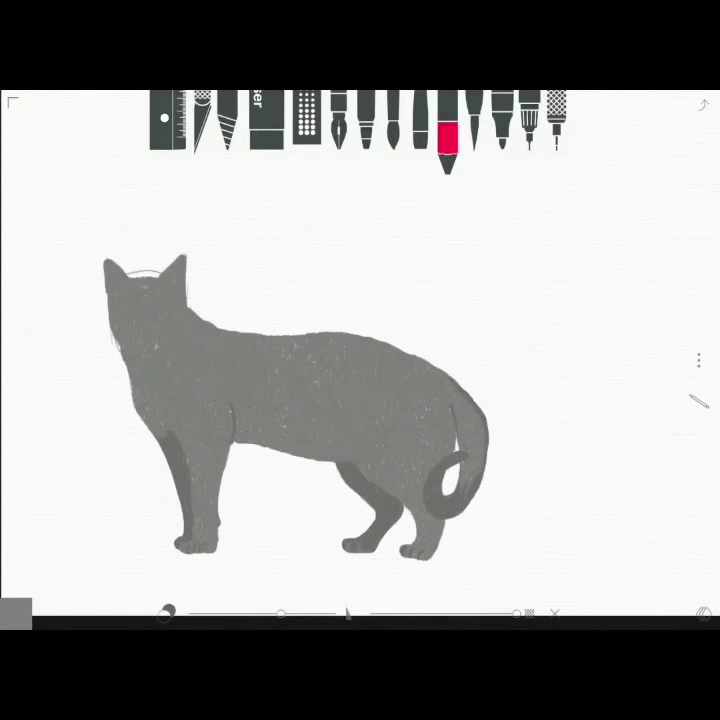
pyautogui.click(266, 130)
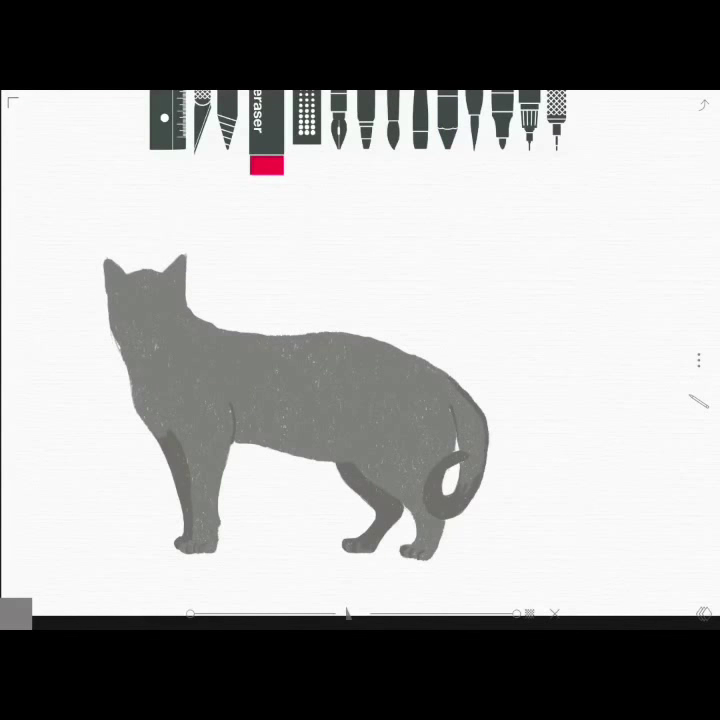
# Step: Paint the insides of both ears light pink at lowered opacity, then restore the brush size and opacity
pyautogui.click(447, 130)
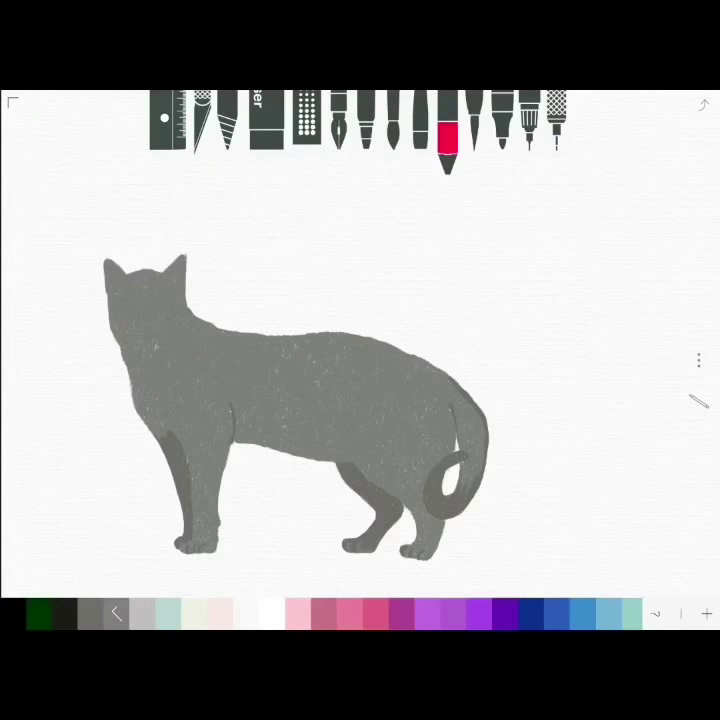
pyautogui.click(298, 613)
pyautogui.moveTo(516, 613); pyautogui.dragTo(454, 613)
pyautogui.moveTo(108, 265); pyautogui.dragTo(110, 282)
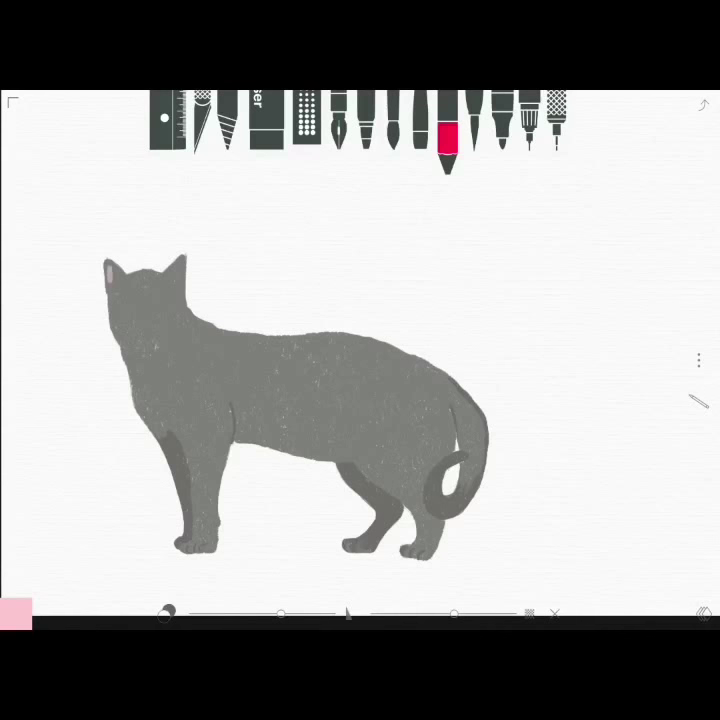
pyautogui.moveTo(454, 613); pyautogui.dragTo(404, 613)
pyautogui.moveTo(178, 262); pyautogui.dragTo(176, 276)
pyautogui.click(16, 613)
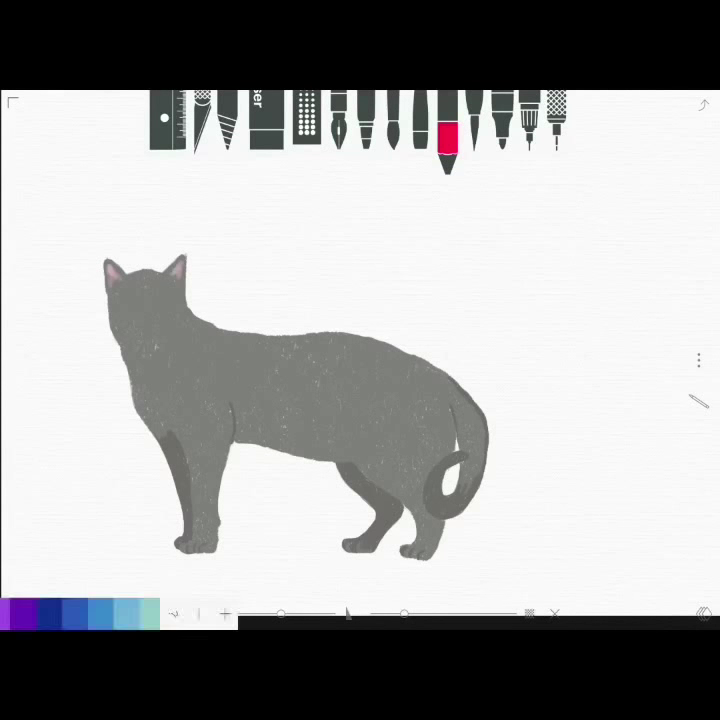
pyautogui.click(13, 613)
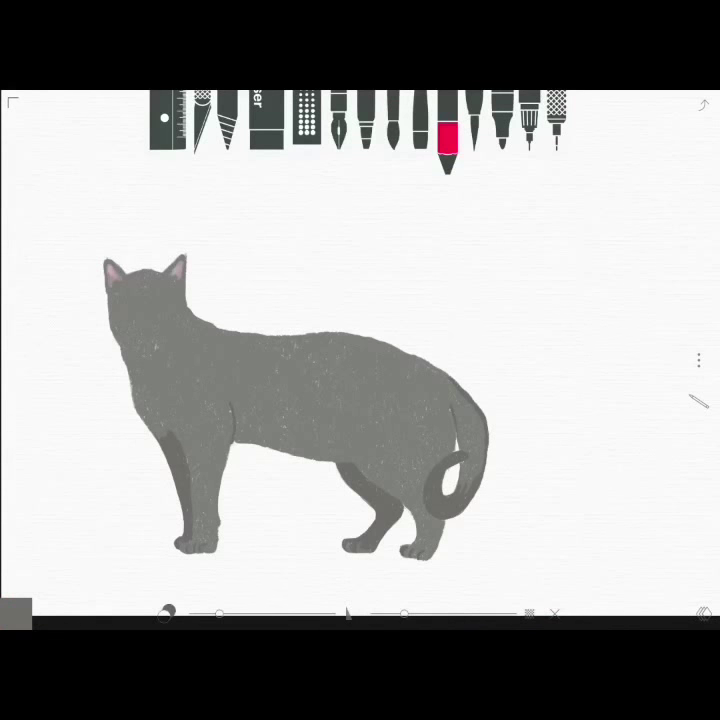
pyautogui.moveTo(219, 613); pyautogui.dragTo(204, 613)
pyautogui.moveTo(404, 613); pyautogui.dragTo(516, 613)
pyautogui.click(556, 118)
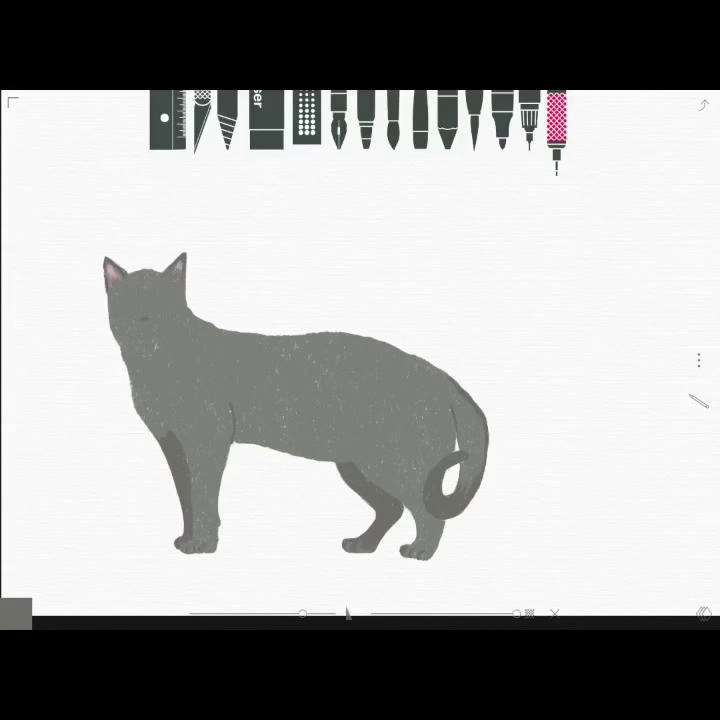
# Step: Draw a black closed-eye line and a small black mouth below the nose
pyautogui.click(15, 612)
pyautogui.moveTo(137, 320); pyautogui.dragTo(149, 323)
pyautogui.click(15, 612)
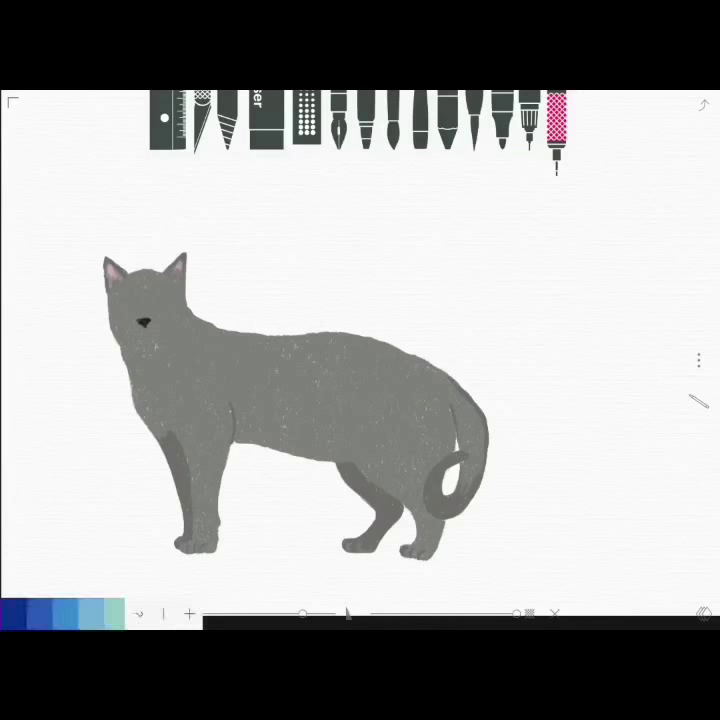
pyautogui.click(60, 611)
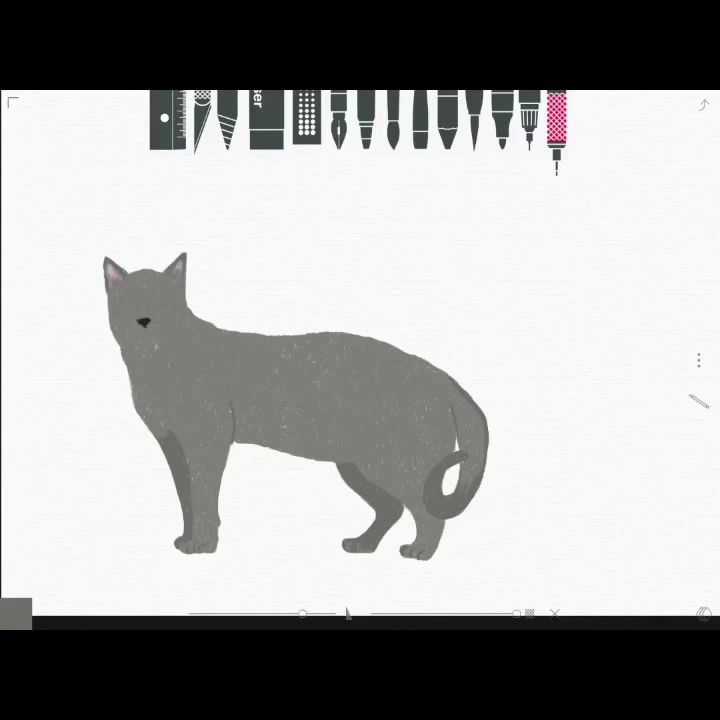
pyautogui.click(15, 612)
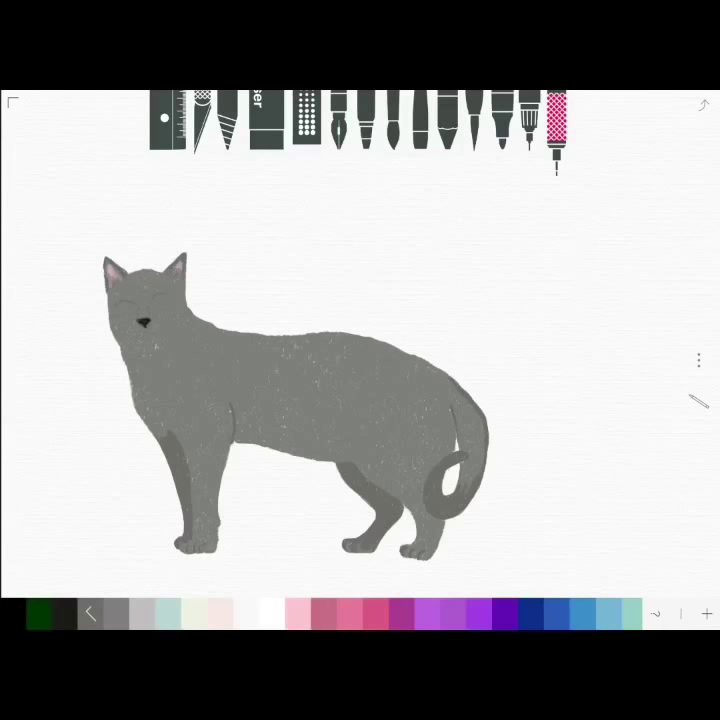
pyautogui.click(15, 612)
pyautogui.click(15, 612)
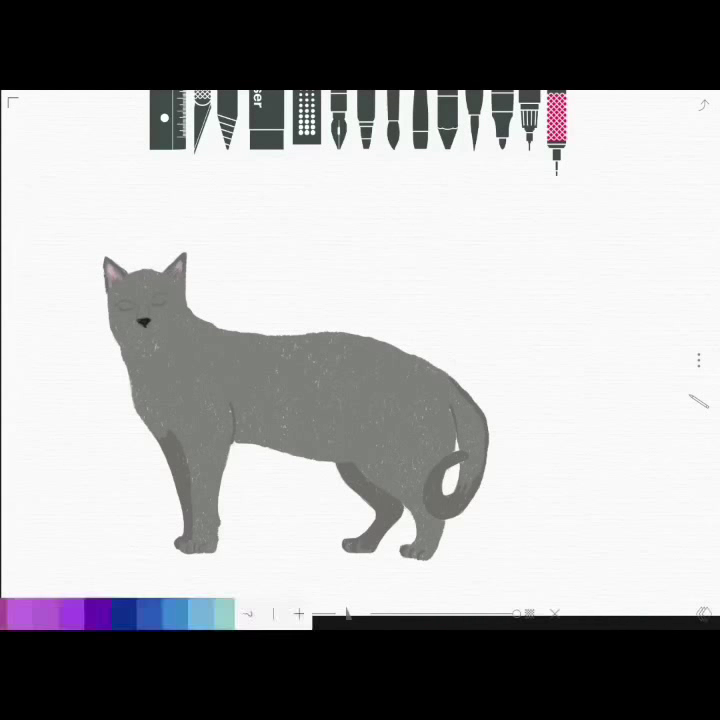
pyautogui.click(45, 612)
pyautogui.moveTo(138, 329); pyautogui.dragTo(147, 331)
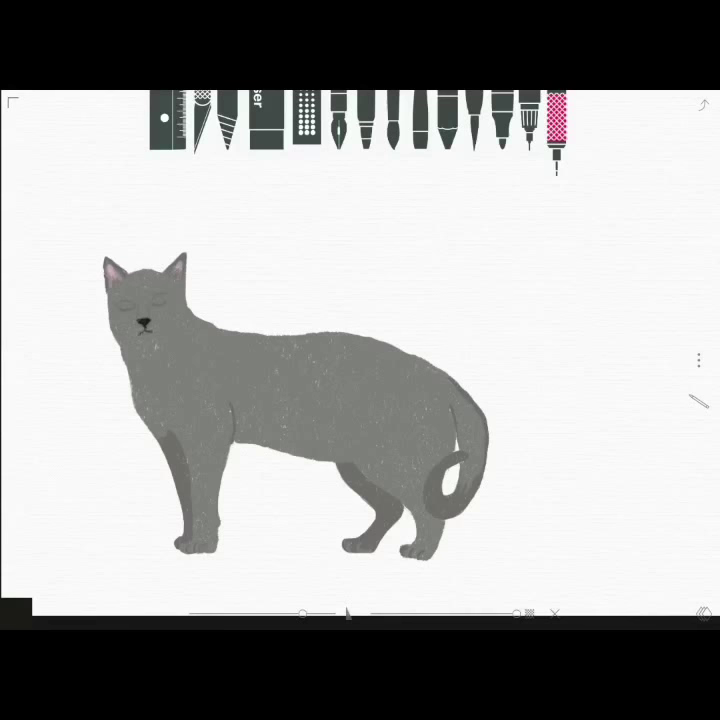
# Step: Paint grey over the chin, redo the right ear pinker, and add a light stroke above the left eye with a larger brush
pyautogui.click(15, 612)
pyautogui.click(75, 612)
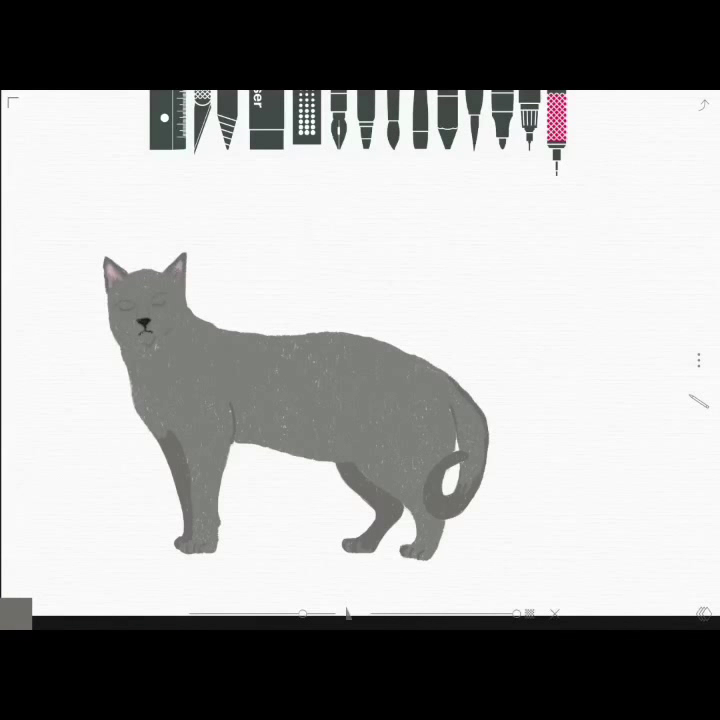
pyautogui.click(15, 612)
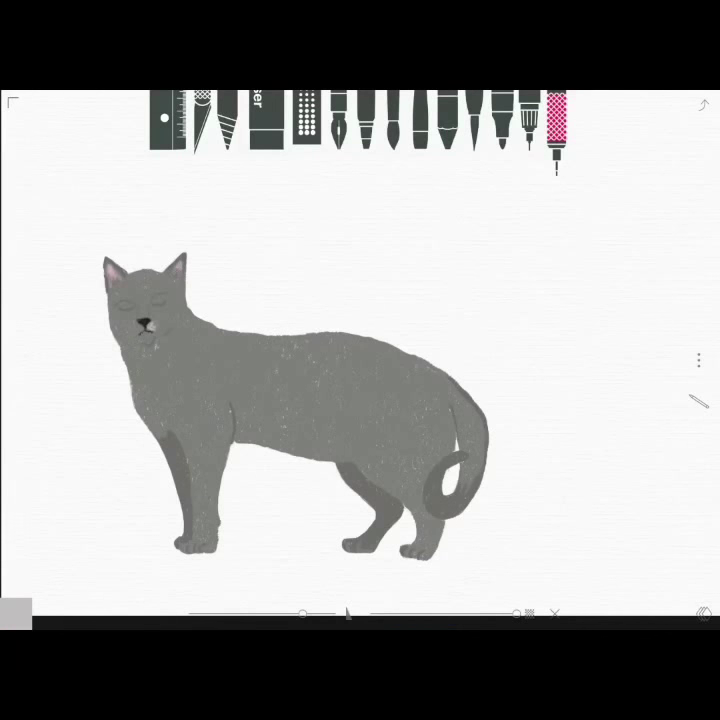
pyautogui.moveTo(133, 324)
pyautogui.mouseDown()
pyautogui.moveTo(140, 331)
pyautogui.moveTo(147, 318)
pyautogui.mouseUp()
pyautogui.moveTo(172, 258); pyautogui.dragTo(176, 270)
pyautogui.moveTo(303, 613); pyautogui.dragTo(336, 613)
pyautogui.moveTo(112, 300); pyautogui.dragTo(137, 297)
# Step: With black and a smaller pencil, outline the cat's open eyes
pyautogui.click(15, 613)
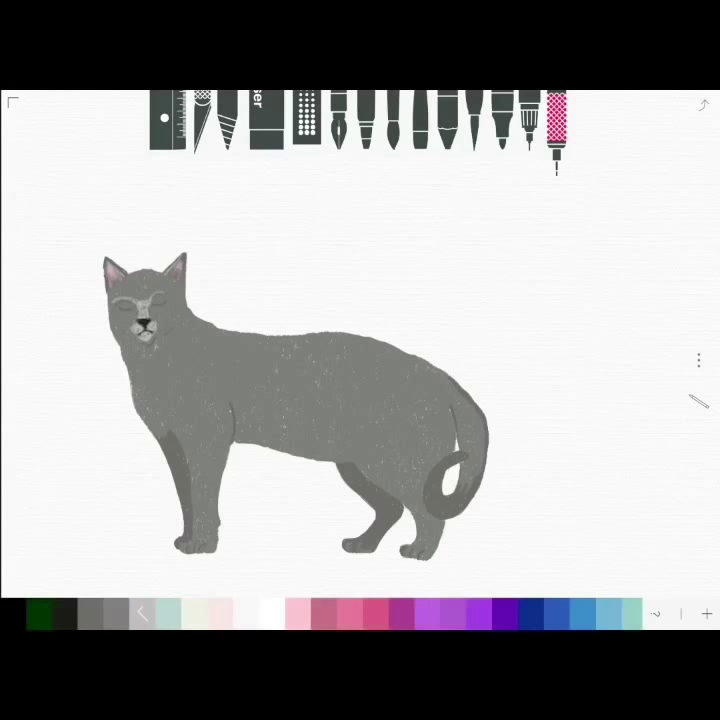
pyautogui.moveTo(336, 613); pyautogui.dragTo(279, 613)
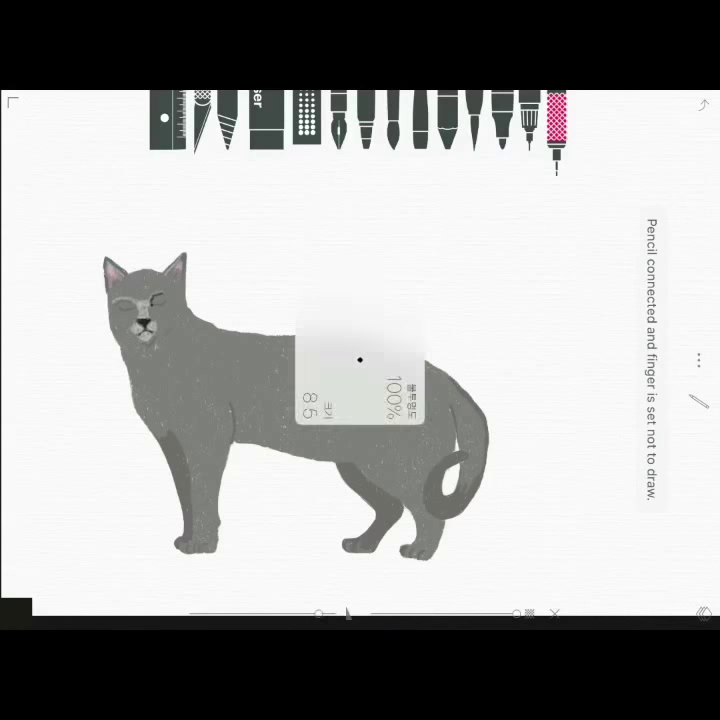
pyautogui.moveTo(142, 300)
pyautogui.mouseDown()
pyautogui.moveTo(164, 298)
pyautogui.moveTo(131, 304)
pyautogui.mouseUp()
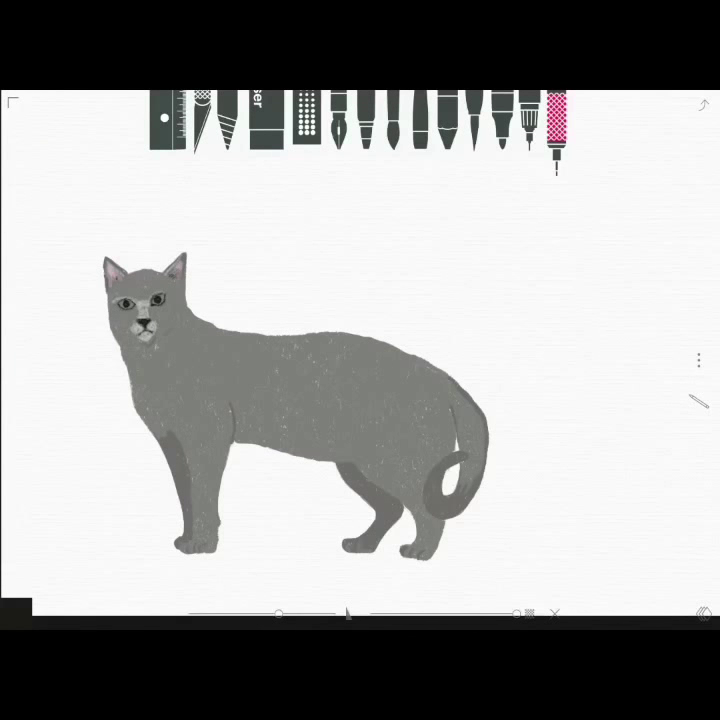
# Step: Try whiskers beside the muzzle, undo them, and erase a small spot left of the muzzle
pyautogui.moveTo(138, 326)
pyautogui.mouseDown()
pyautogui.moveTo(108, 342)
pyautogui.moveTo(112, 350)
pyautogui.moveTo(190, 328)
pyautogui.mouseUp()
pyautogui.hotkey('ctrl', 'z')
pyautogui.hotkey('ctrl', 'z')
pyautogui.hotkey('ctrl', 'z')
pyautogui.click(266, 130)
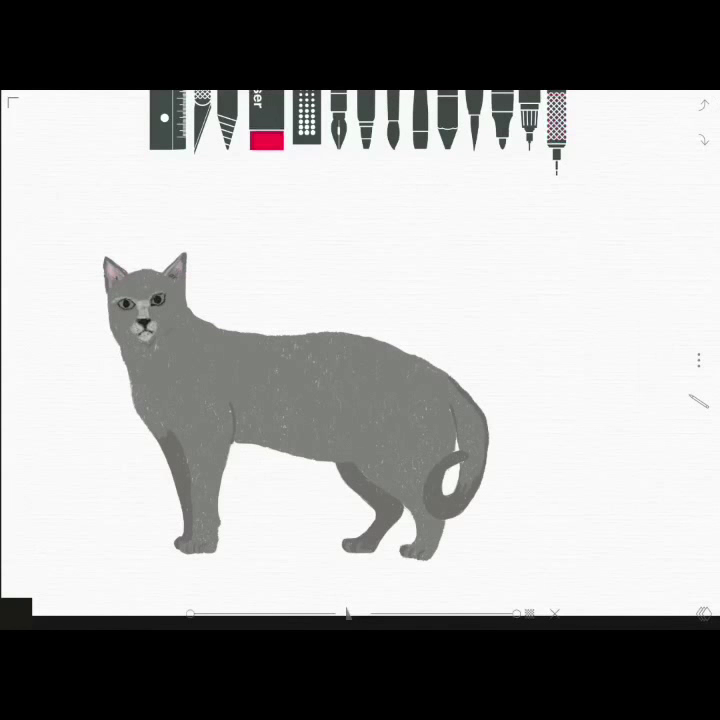
pyautogui.moveTo(117, 332); pyautogui.dragTo(117, 358)
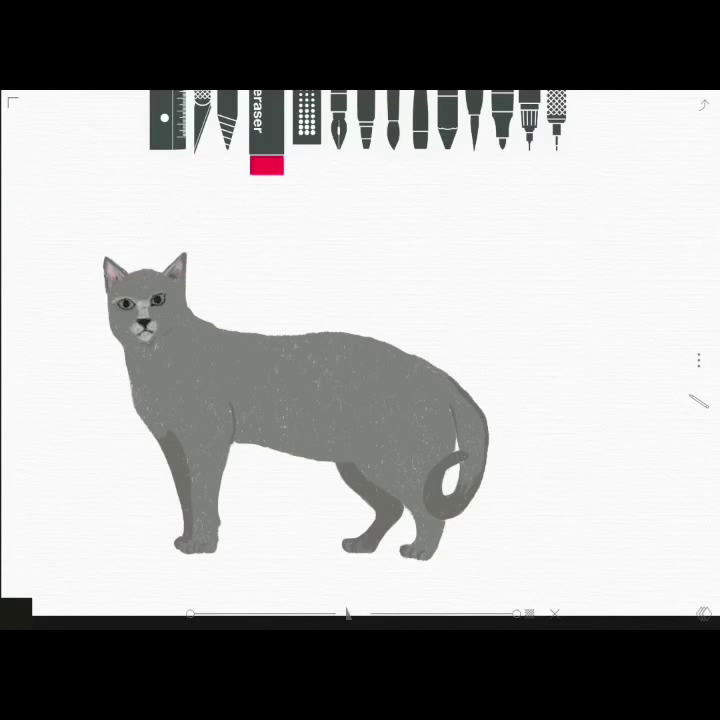
# Step: With the fine pencil, shade the cheek and the area around the eyes darker
pyautogui.click(556, 120)
pyautogui.scroll(5, 136, 274)
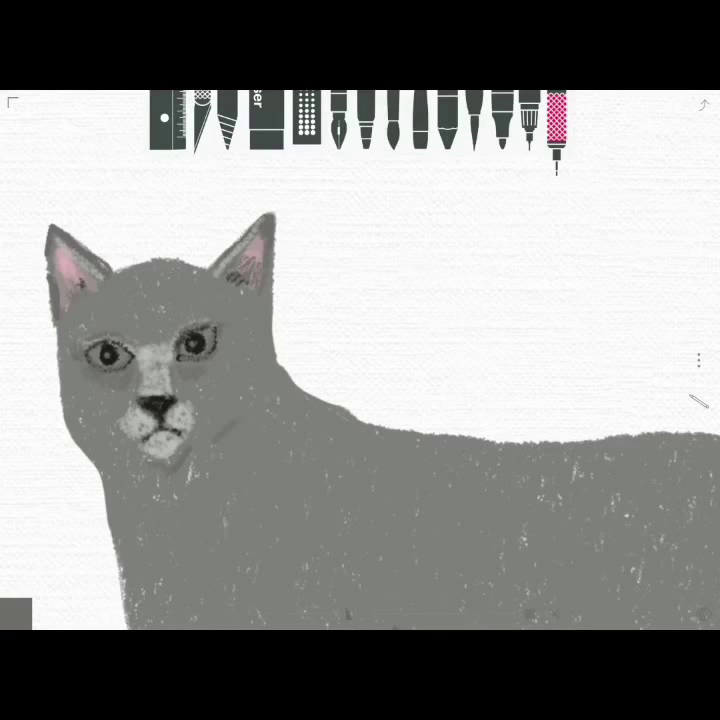
pyautogui.moveTo(97, 390); pyautogui.dragTo(121, 410)
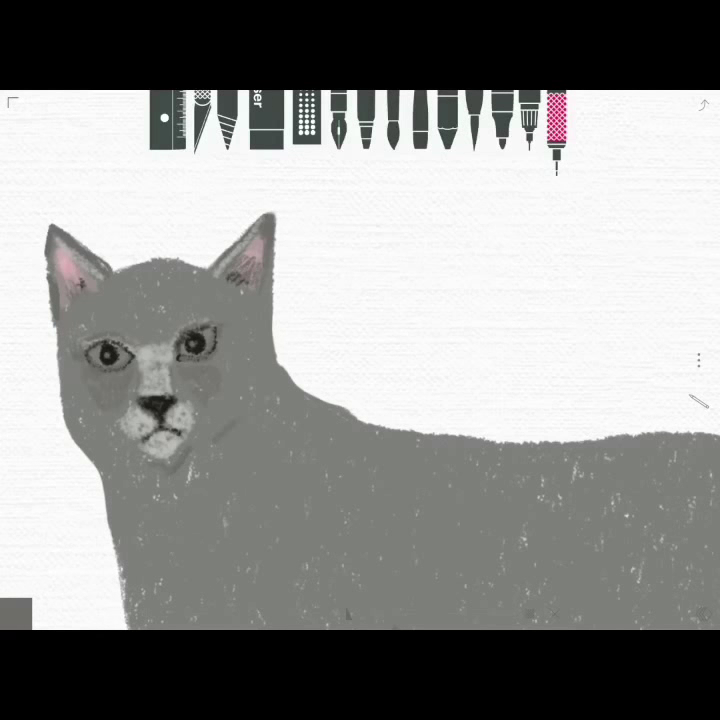
pyautogui.scroll(-5, 360, 400)
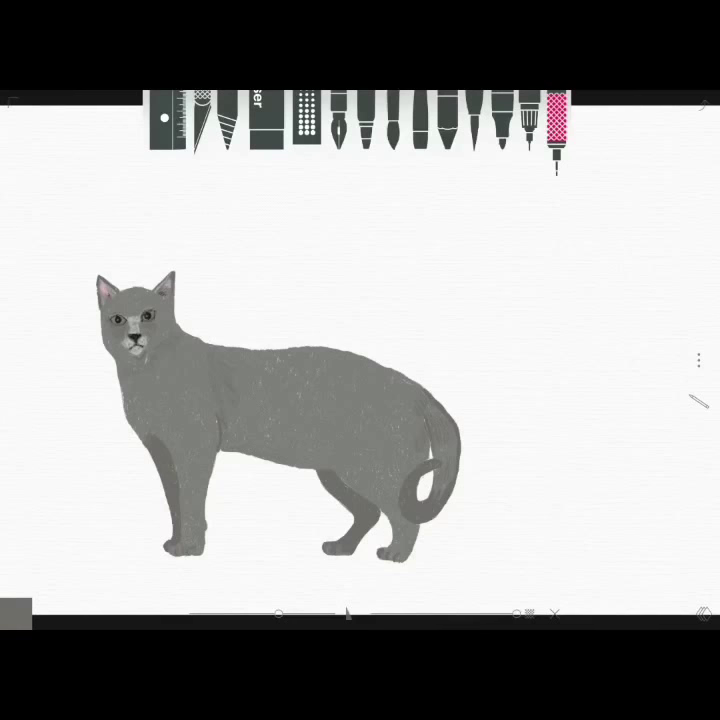
# Step: Paint green into both of the cat's eyes
pyautogui.scroll(5, 129, 318)
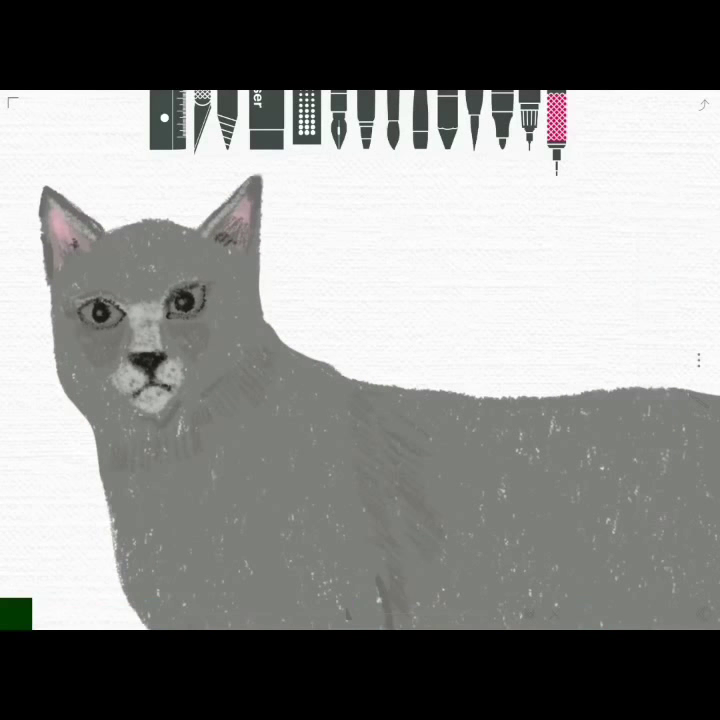
pyautogui.moveTo(176, 296); pyautogui.dragTo(200, 306)
pyautogui.moveTo(88, 310); pyautogui.dragTo(110, 316)
pyautogui.scroll(-5, 360, 360)
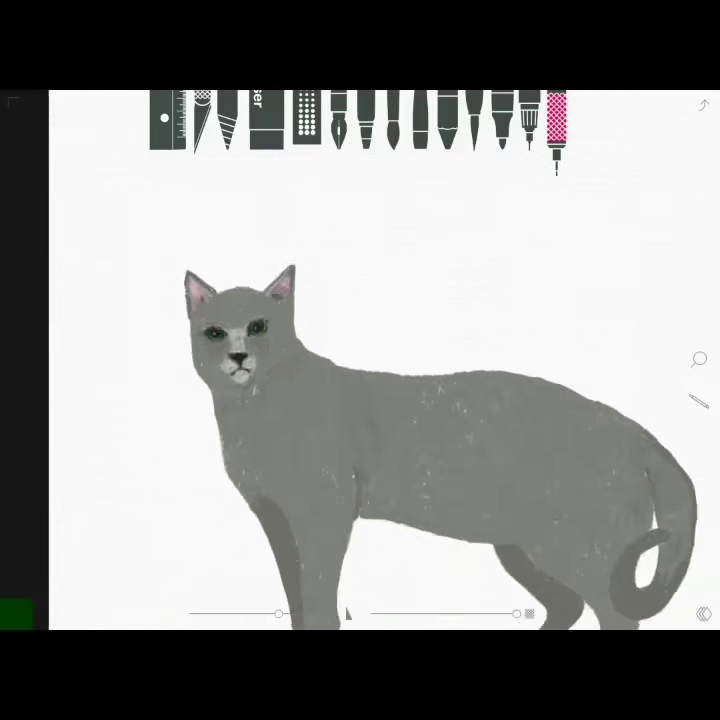
pyautogui.click(16, 614)
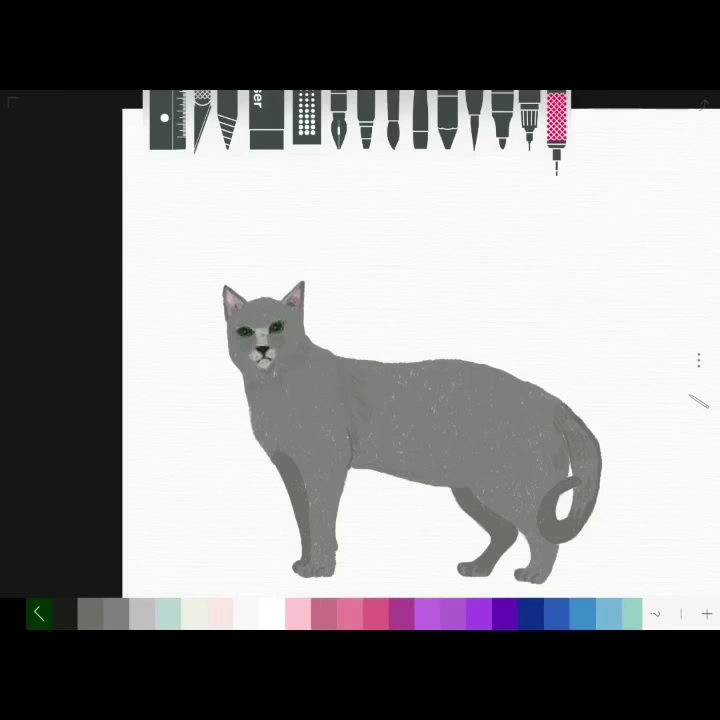
# Step: Erase the stray mark along the tail's right edge, ending with the fine pencil selected
pyautogui.click(40, 613)
pyautogui.click(16, 614)
pyautogui.click(40, 613)
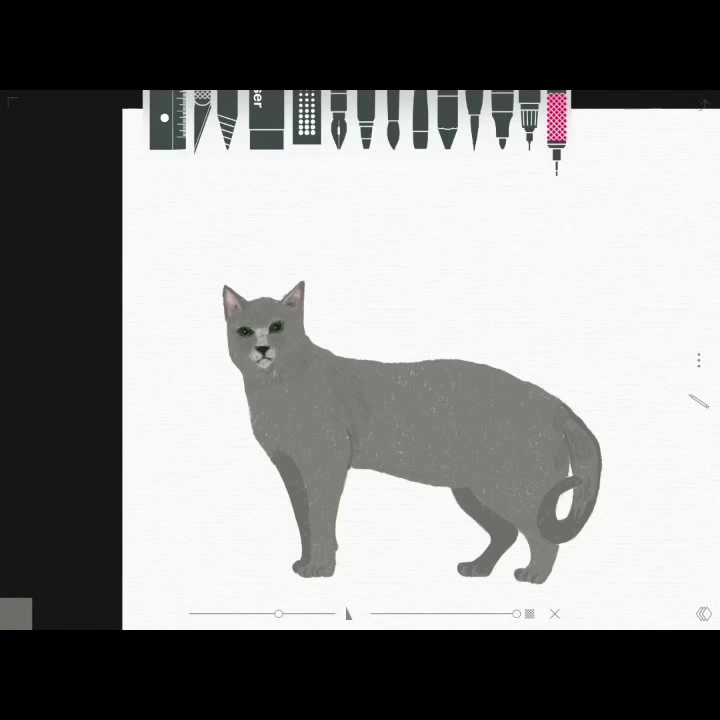
pyautogui.click(266, 125)
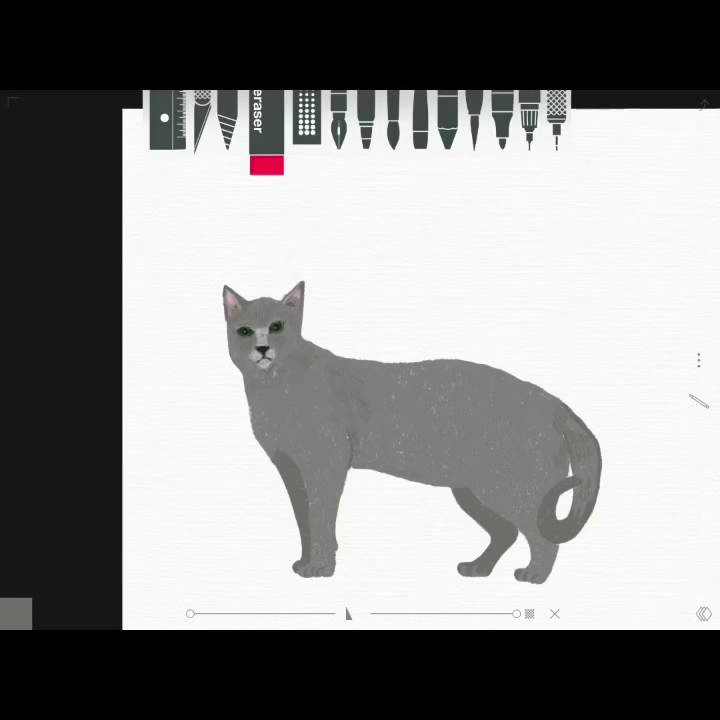
pyautogui.click(555, 125)
pyautogui.click(447, 135)
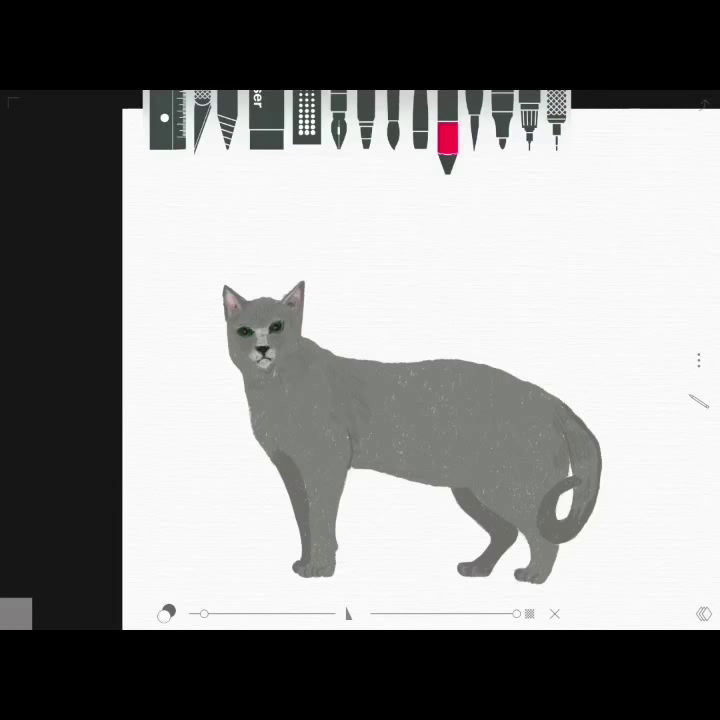
pyautogui.click(555, 125)
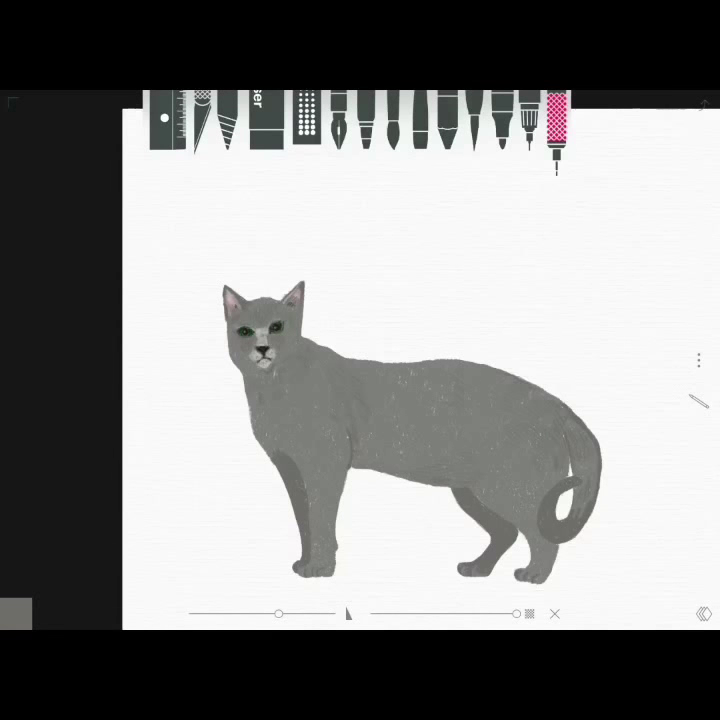
pyautogui.click(266, 125)
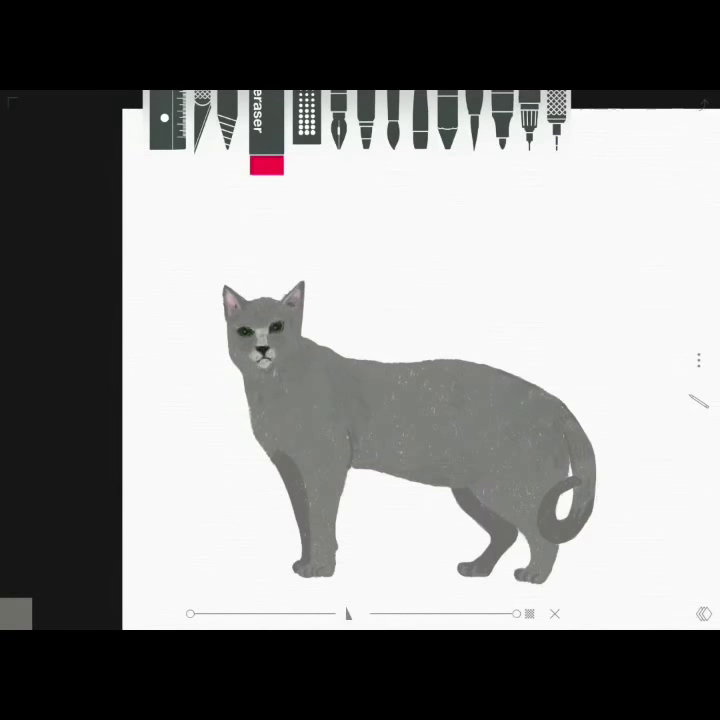
pyautogui.moveTo(597, 445); pyautogui.dragTo(595, 510)
pyautogui.click(556, 125)
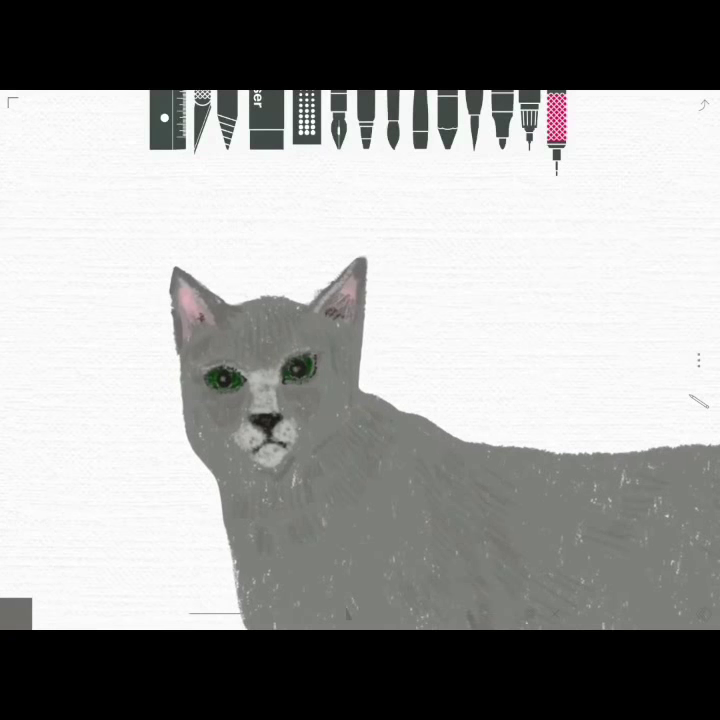
# Step: In light grey, add fur strokes near the left ear and tone down the pink right ear
pyautogui.click(15, 612)
pyautogui.click(60, 612)
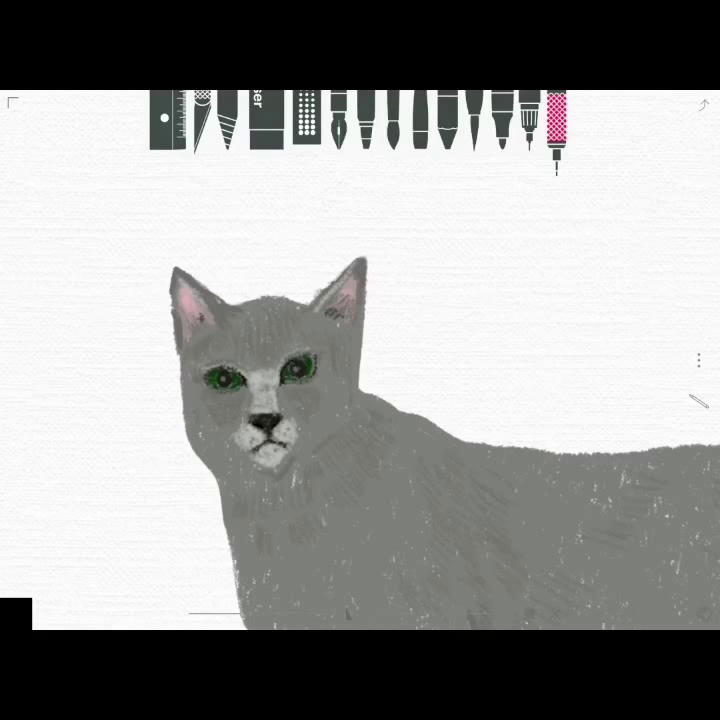
pyautogui.click(16, 613)
pyautogui.click(96, 612)
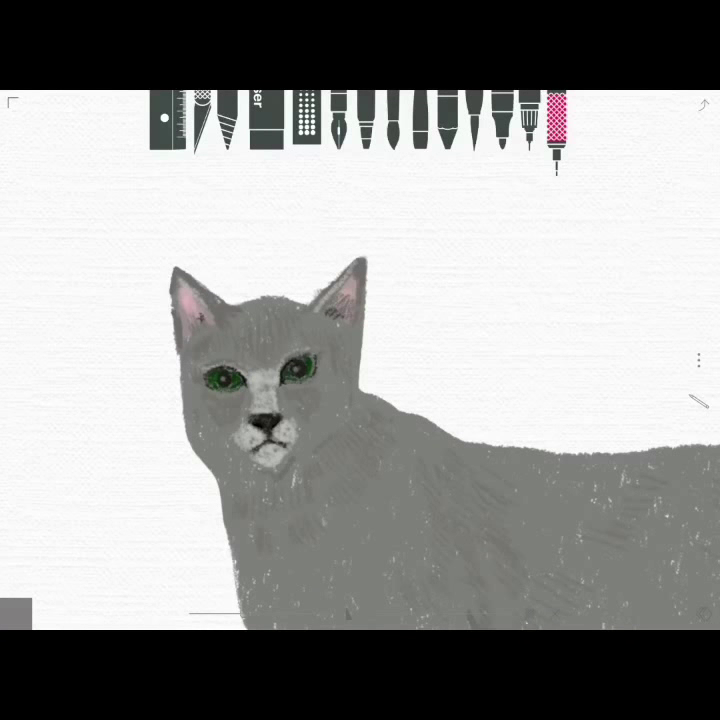
pyautogui.click(16, 613)
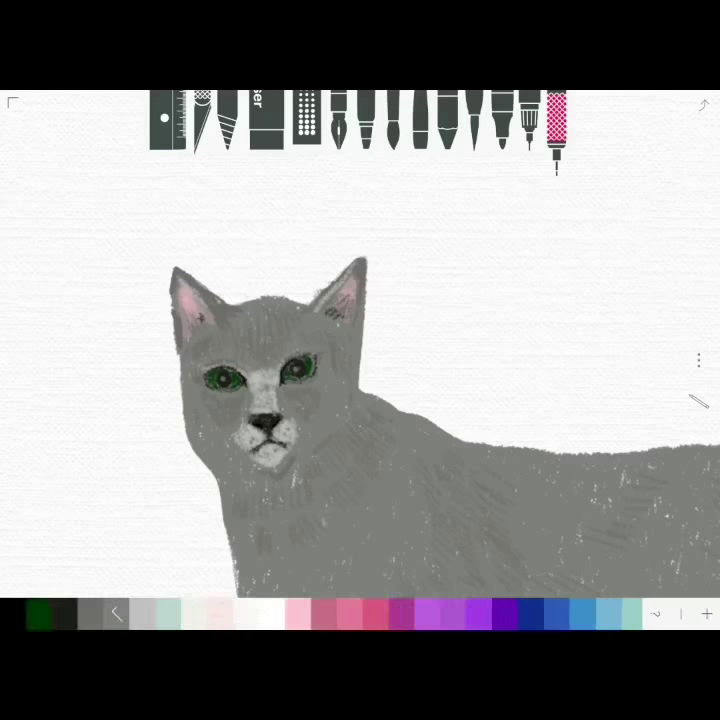
pyautogui.click(145, 613)
pyautogui.moveTo(180, 330)
pyautogui.mouseDown()
pyautogui.moveTo(196, 322)
pyautogui.moveTo(220, 326)
pyautogui.mouseUp()
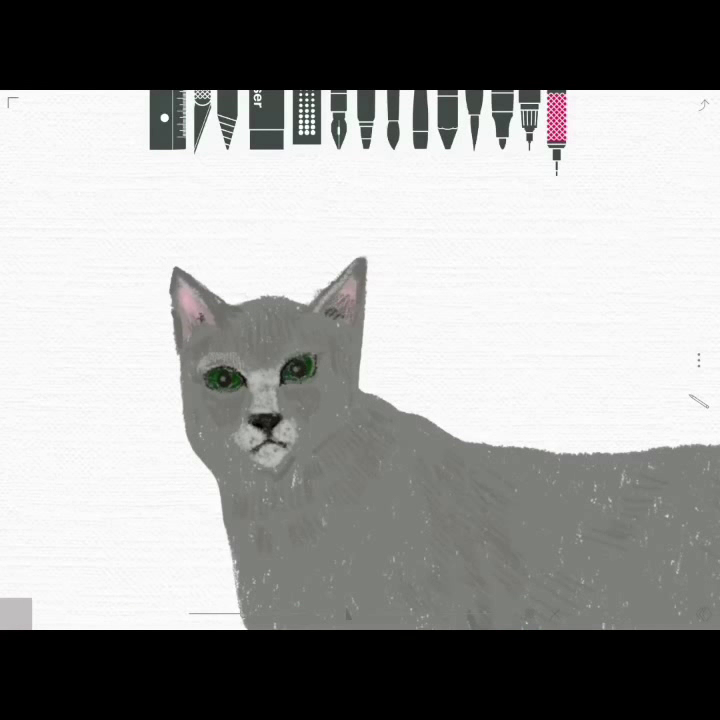
pyautogui.moveTo(348, 292); pyautogui.dragTo(330, 312)
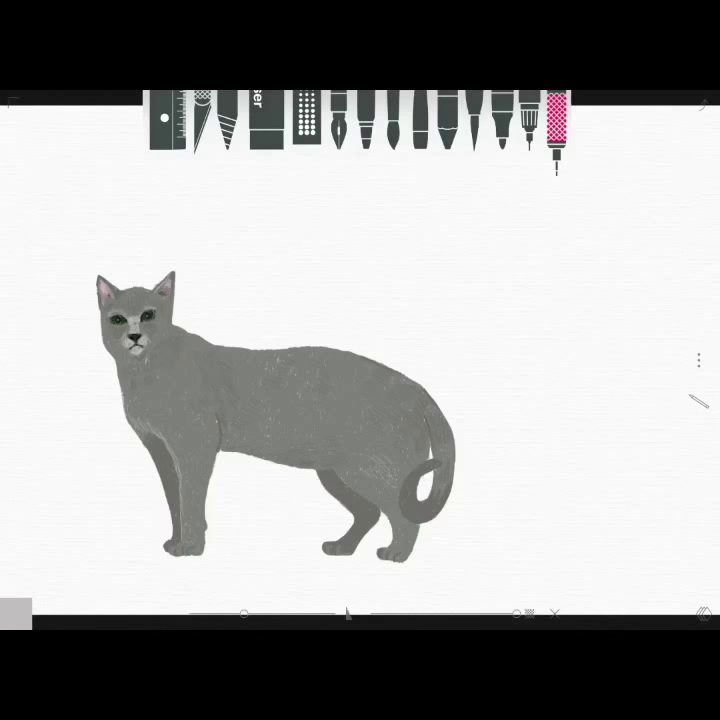
# Step: Add a light fur stroke to the tail curl and select the eraser
pyautogui.moveTo(430, 468); pyautogui.dragTo(440, 462)
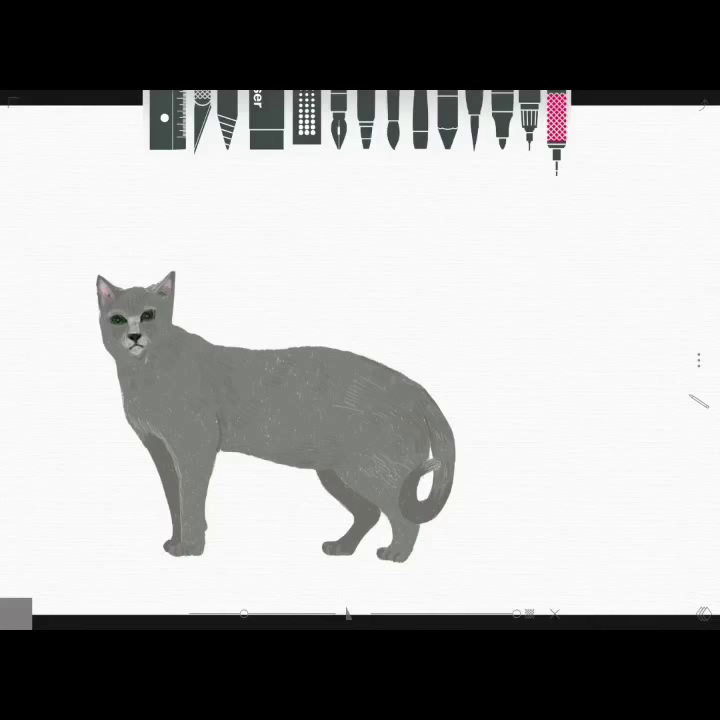
pyautogui.click(266, 125)
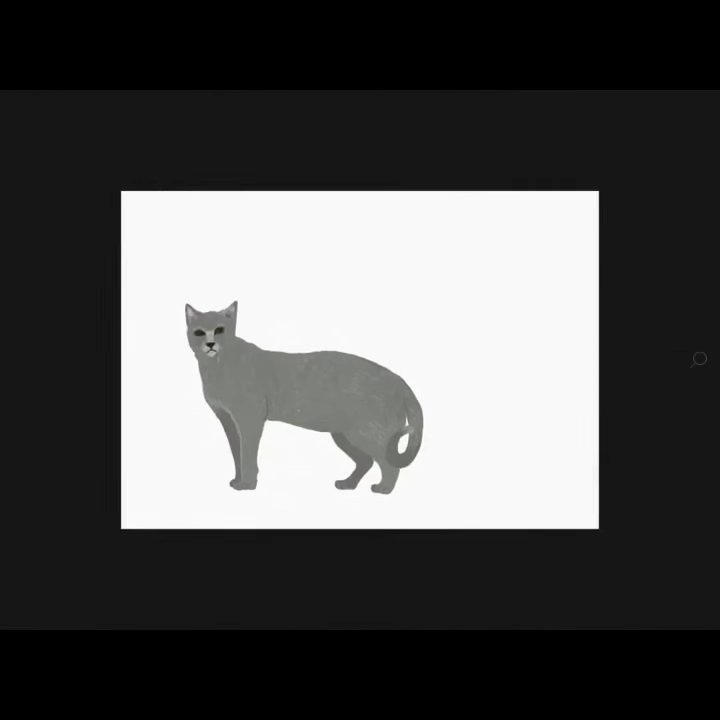
pyautogui.scroll(3, 297, 334)
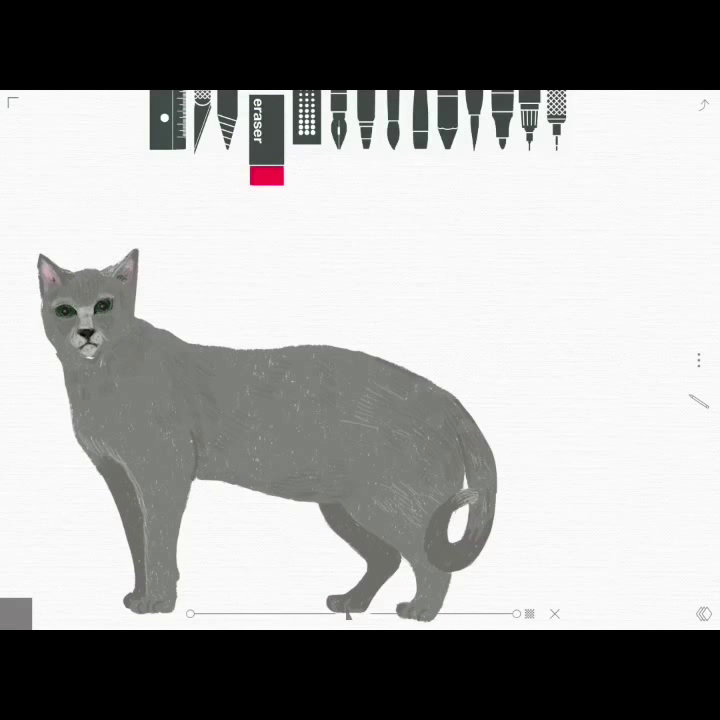
# Step: Cover both green eyes with grey marker and pencil strokes, using a larger brush for touch-ups
pyautogui.click(556, 125)
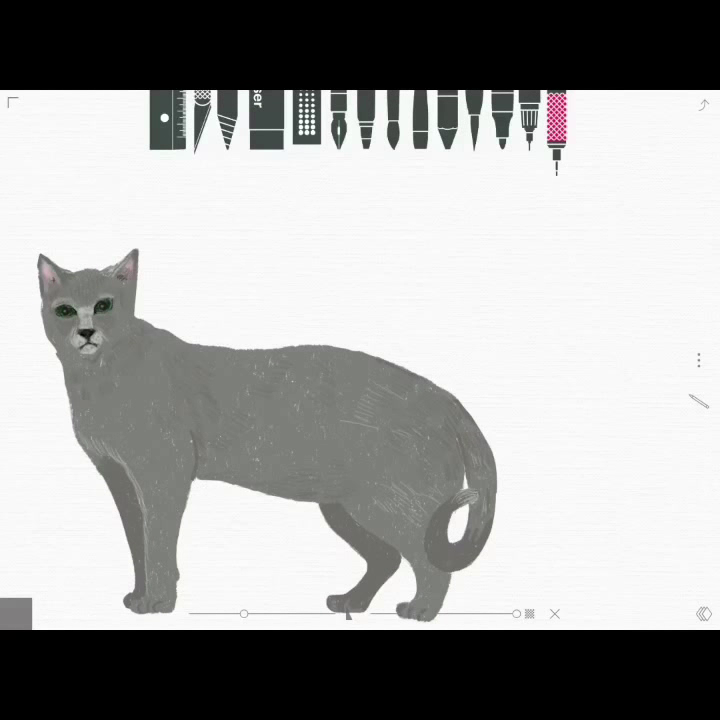
pyautogui.click(266, 125)
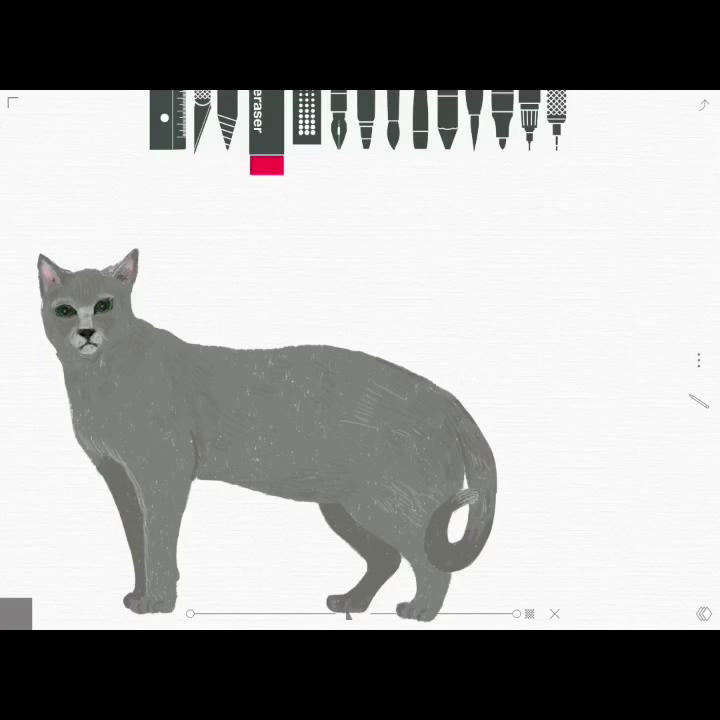
pyautogui.click(447, 130)
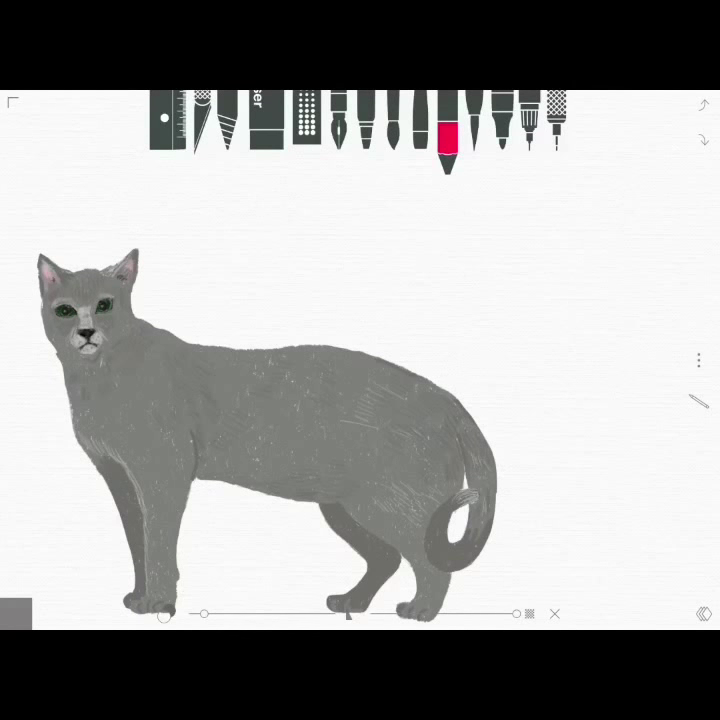
pyautogui.moveTo(97, 305); pyautogui.dragTo(111, 307)
pyautogui.moveTo(50, 300); pyautogui.dragTo(72, 305)
pyautogui.click(164, 615)
pyautogui.click(556, 125)
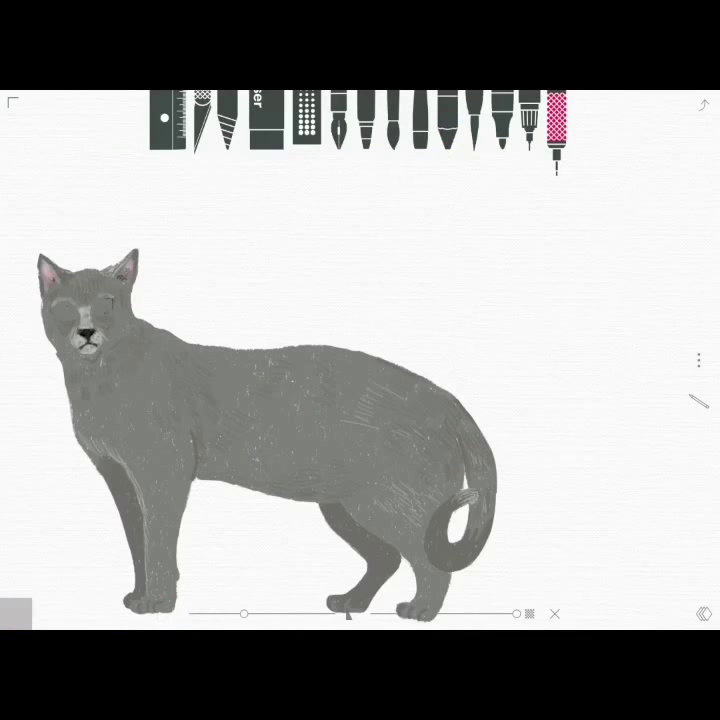
pyautogui.moveTo(87, 304); pyautogui.dragTo(96, 314)
pyautogui.moveTo(244, 613); pyautogui.dragTo(269, 613)
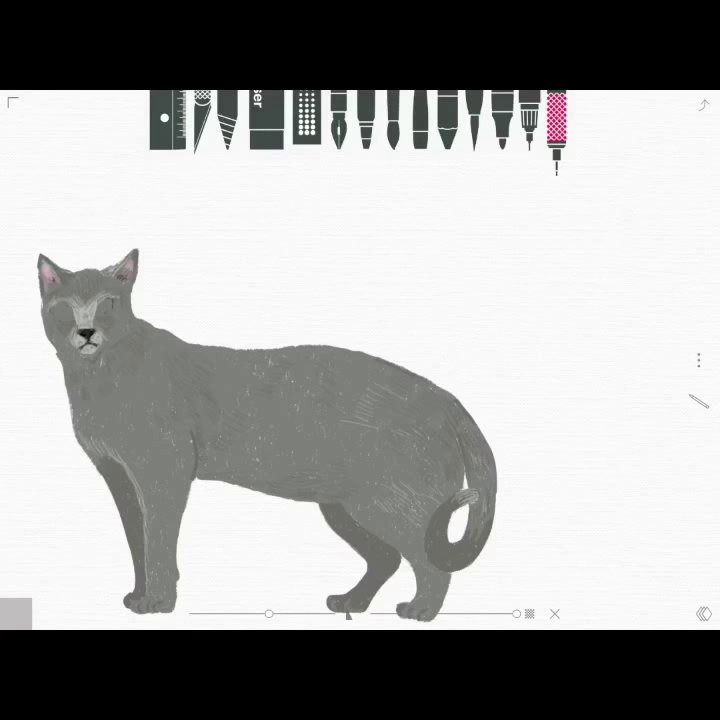
pyautogui.moveTo(46, 302); pyautogui.dragTo(50, 314)
# Step: In black, draw two open outlined eyes over the covered ones
pyautogui.click(16, 614)
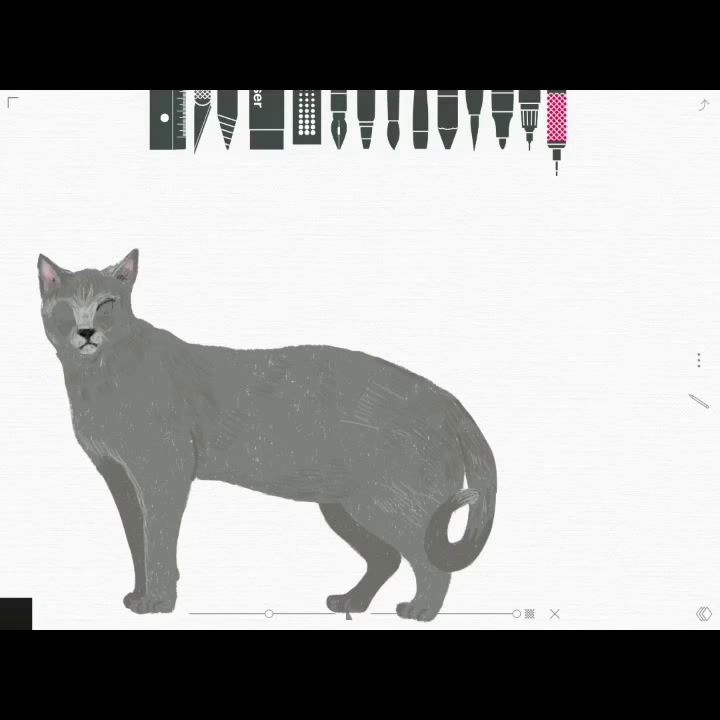
pyautogui.moveTo(96, 306); pyautogui.dragTo(111, 307)
pyautogui.moveTo(52, 310); pyautogui.dragTo(73, 311)
pyautogui.click(15, 613)
# Step: Paint both of the cat's eyes dark green
pyautogui.moveTo(450, 613); pyautogui.dragTo(225, 613)
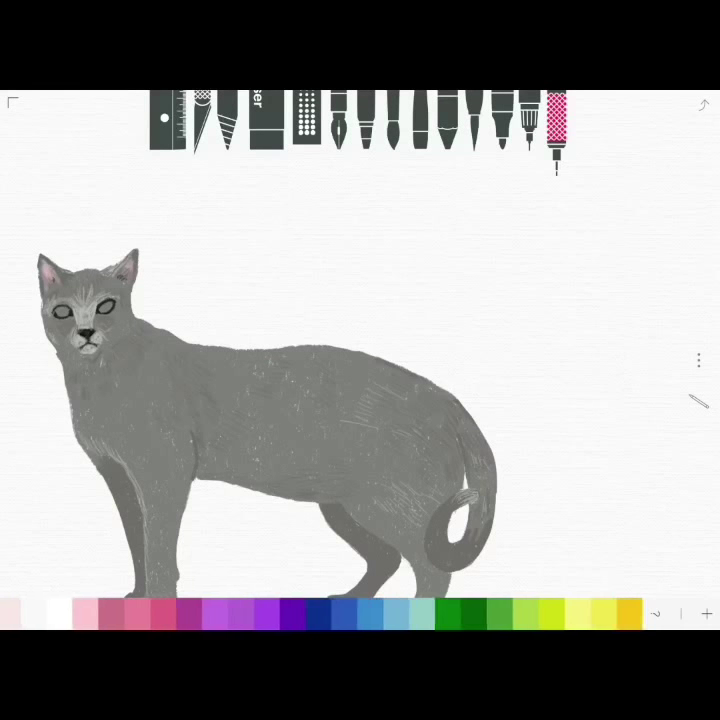
pyautogui.click(330, 613)
pyautogui.click(15, 613)
pyautogui.click(110, 613)
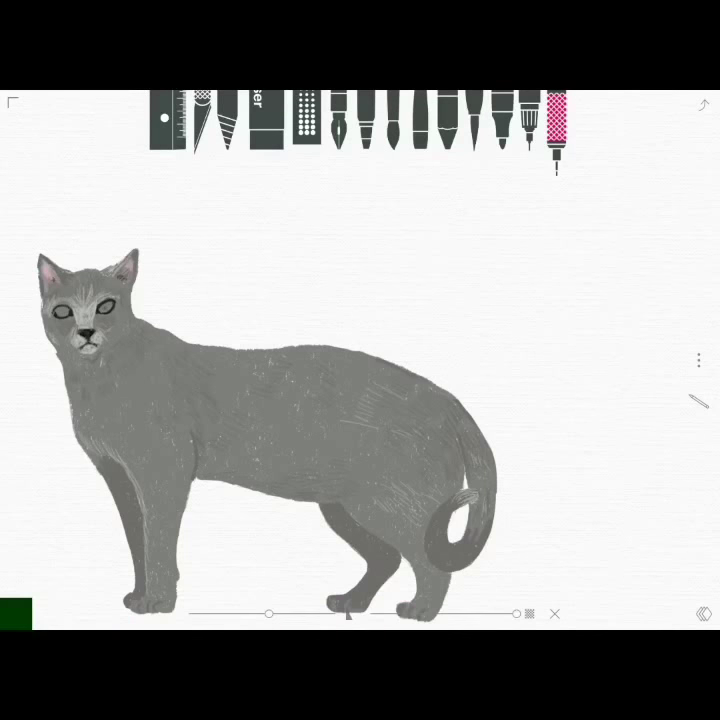
pyautogui.scroll(5, 180, 375)
pyautogui.moveTo(168, 378); pyautogui.dragTo(200, 368)
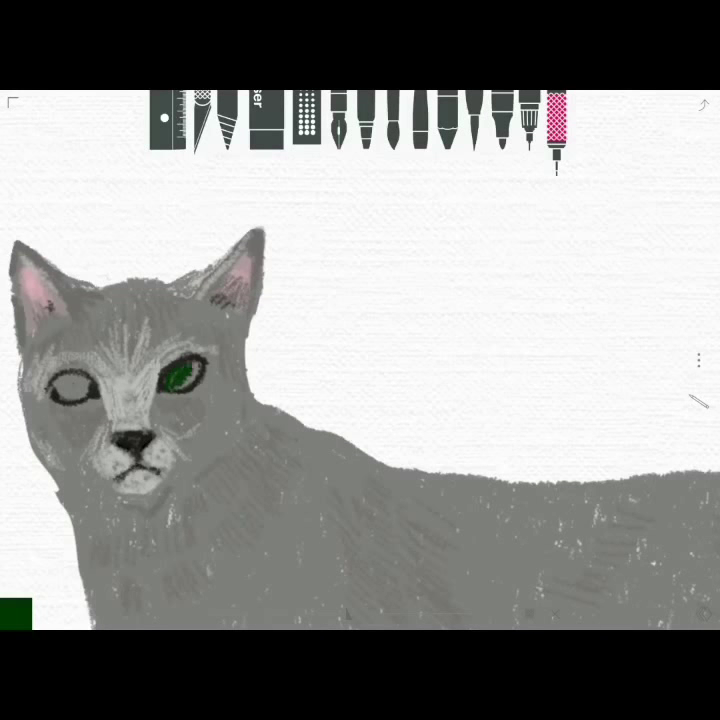
pyautogui.moveTo(55, 386)
pyautogui.mouseDown()
pyautogui.moveTo(92, 385)
pyautogui.moveTo(90, 394)
pyautogui.mouseUp()
# Step: Repaint both eyes in lime green
pyautogui.click(16, 614)
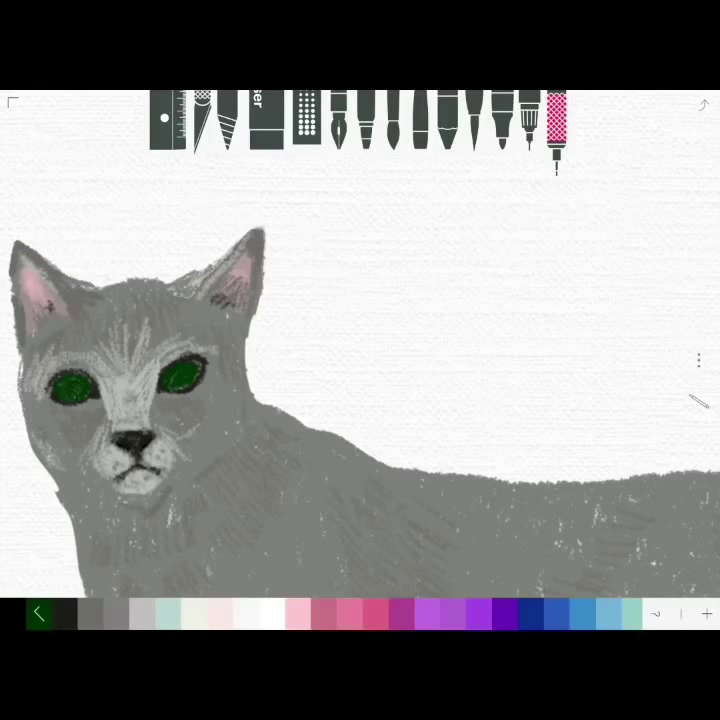
pyautogui.click(88, 613)
pyautogui.click(16, 614)
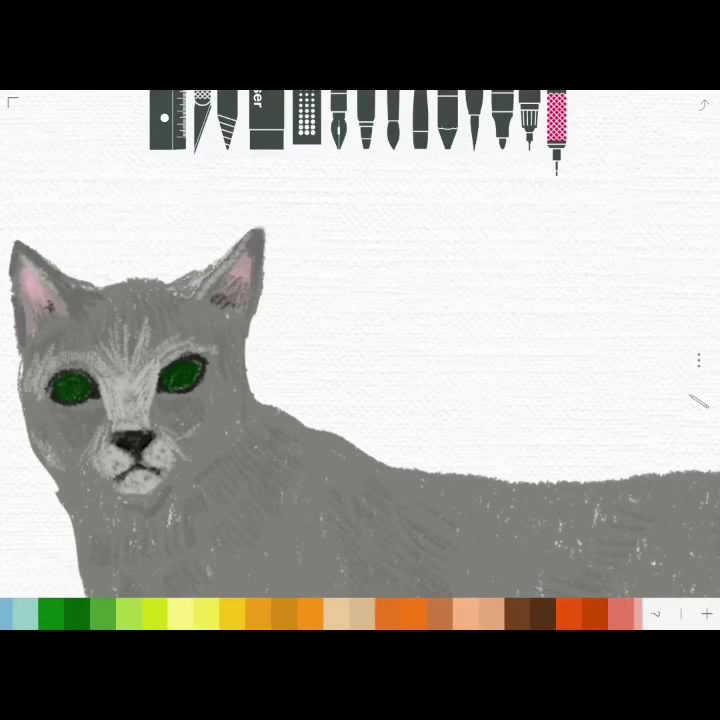
pyautogui.click(142, 613)
pyautogui.moveTo(165, 372); pyautogui.dragTo(200, 378)
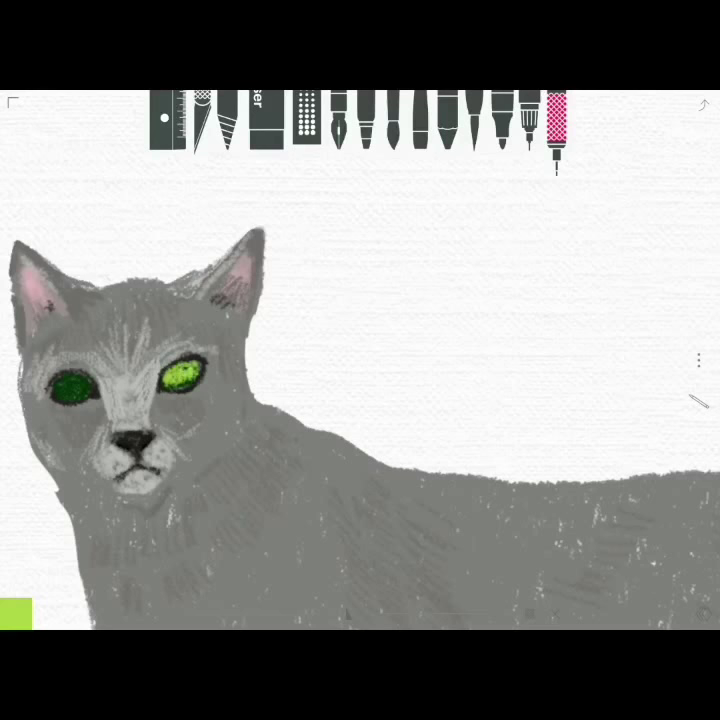
pyautogui.moveTo(56, 384); pyautogui.dragTo(94, 386)
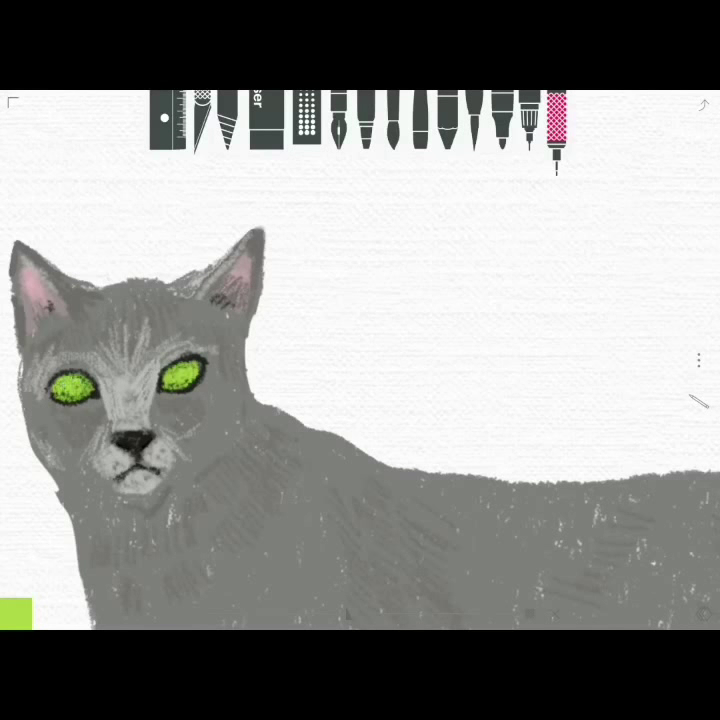
# Step: Add a black pupil to each eye, then switch the colour to brown
pyautogui.click(16, 614)
pyautogui.moveTo(178, 372); pyautogui.dragTo(186, 376)
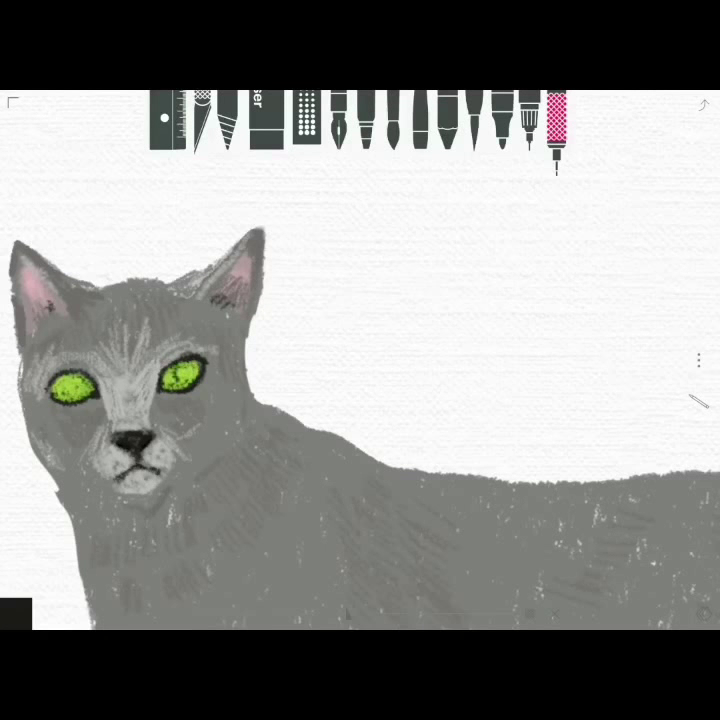
pyautogui.moveTo(68, 381); pyautogui.dragTo(77, 386)
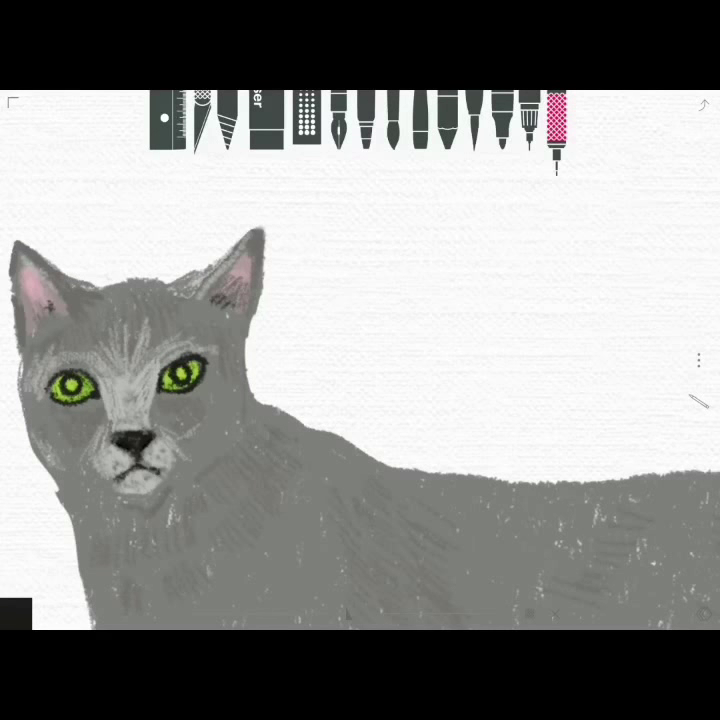
pyautogui.click(16, 614)
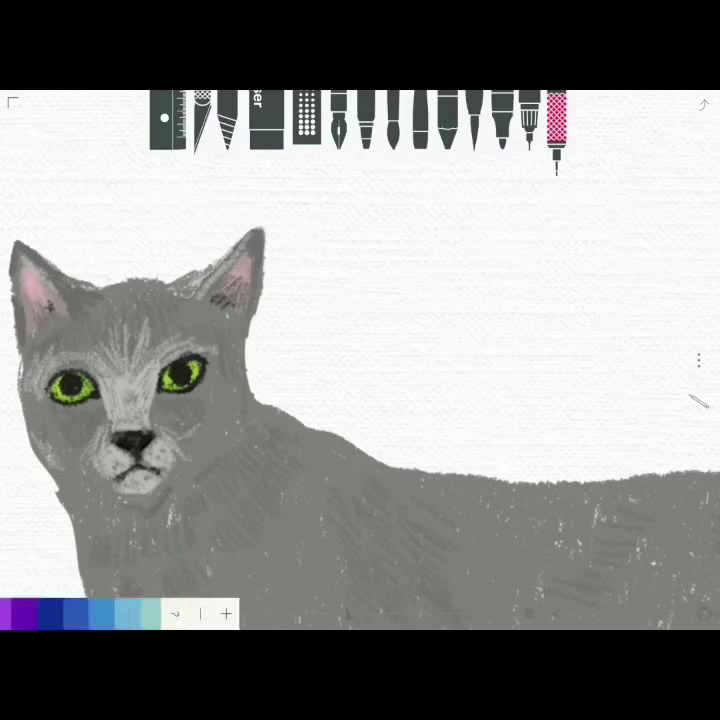
pyautogui.moveTo(540, 614); pyautogui.dragTo(110, 614)
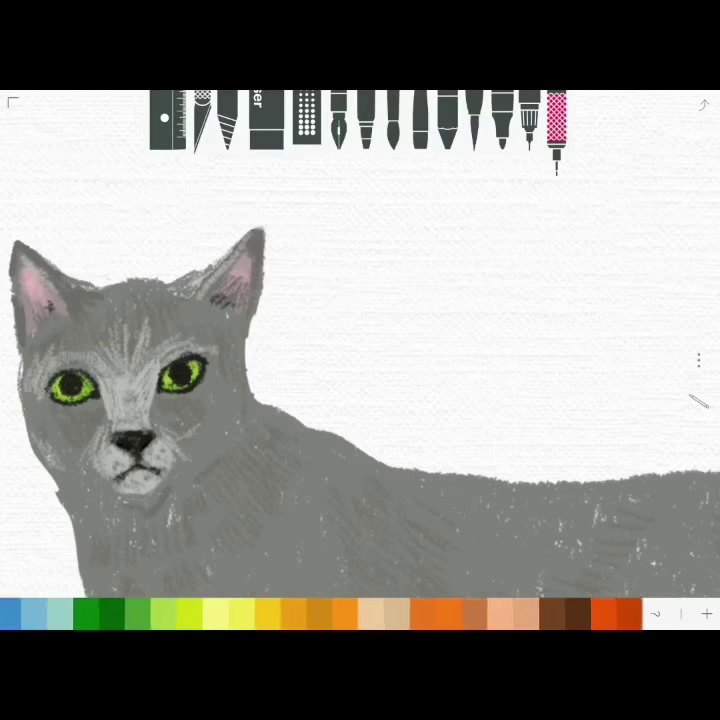
pyautogui.click(466, 614)
pyautogui.scroll(-3, 360, 400)
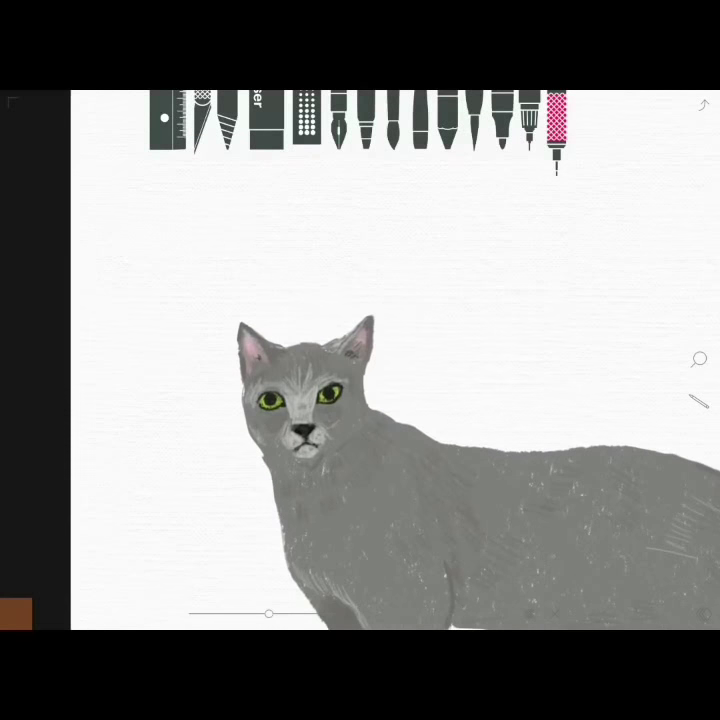
# Step: Draw near-black whiskers fanning out on both sides of the cat's muzzle
pyautogui.scroll(2, 300, 400)
pyautogui.scroll(2, 300, 400)
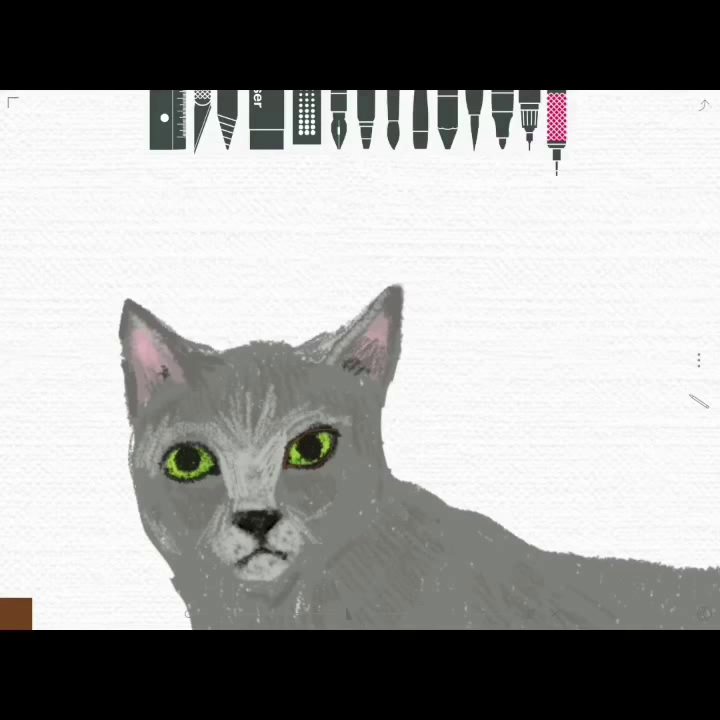
pyautogui.click(16, 614)
pyautogui.click(650, 614)
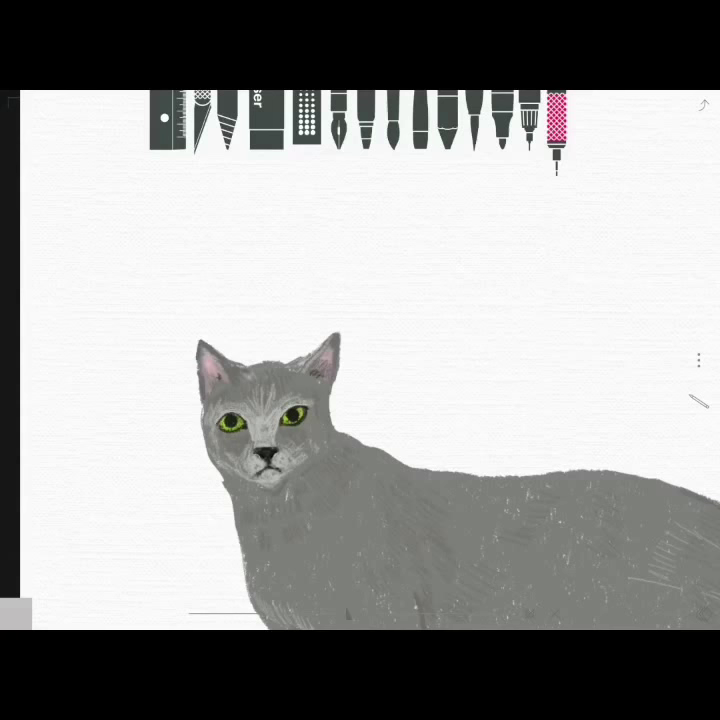
pyautogui.click(30, 612)
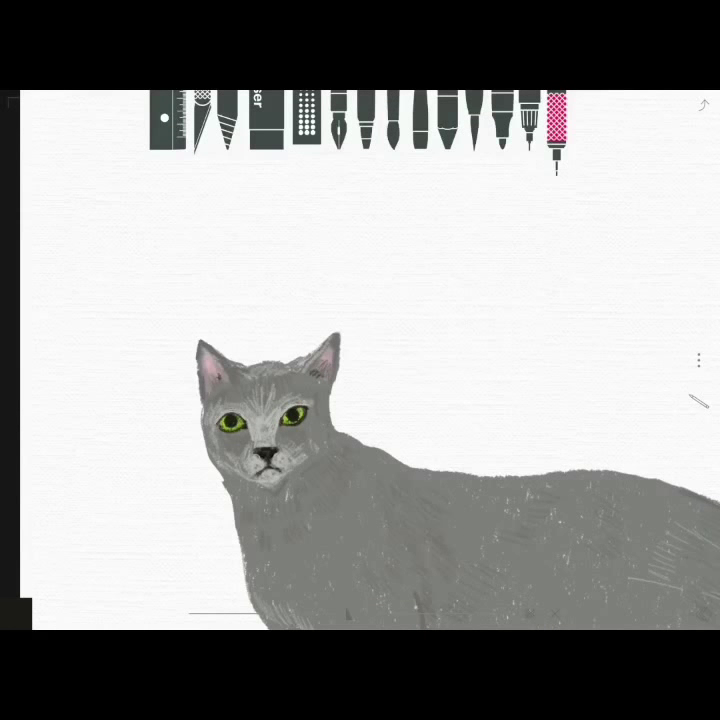
pyautogui.moveTo(240, 463)
pyautogui.mouseDown()
pyautogui.moveTo(153, 498)
pyautogui.moveTo(170, 520)
pyautogui.mouseUp()
pyautogui.moveTo(282, 458)
pyautogui.mouseDown()
pyautogui.moveTo(322, 482)
pyautogui.moveTo(325, 462)
pyautogui.mouseUp()
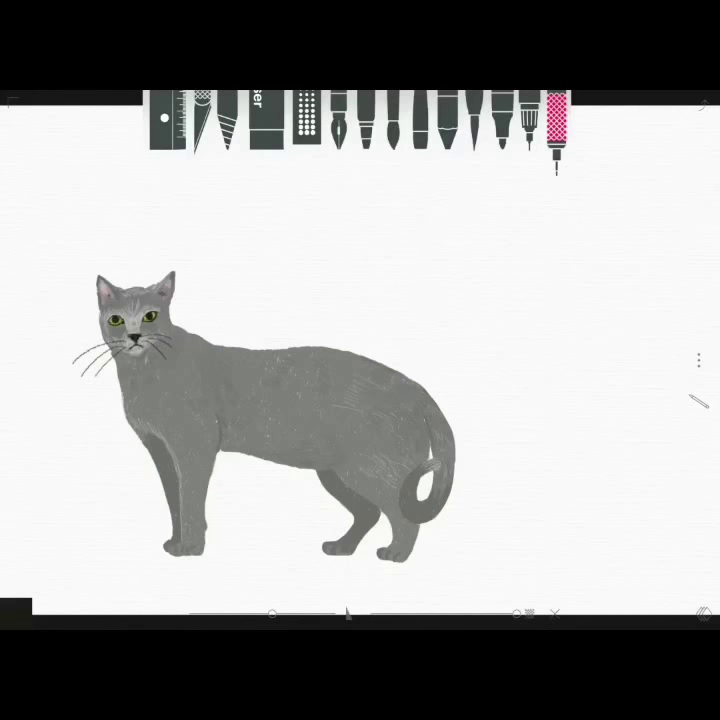
# Step: Add a small dark mark on the tail curl and erase the right ear's tip
pyautogui.moveTo(403, 506)
pyautogui.mouseDown()
pyautogui.moveTo(409, 513)
pyautogui.moveTo(414, 492)
pyautogui.mouseUp()
pyautogui.scroll(-5, 360, 360)
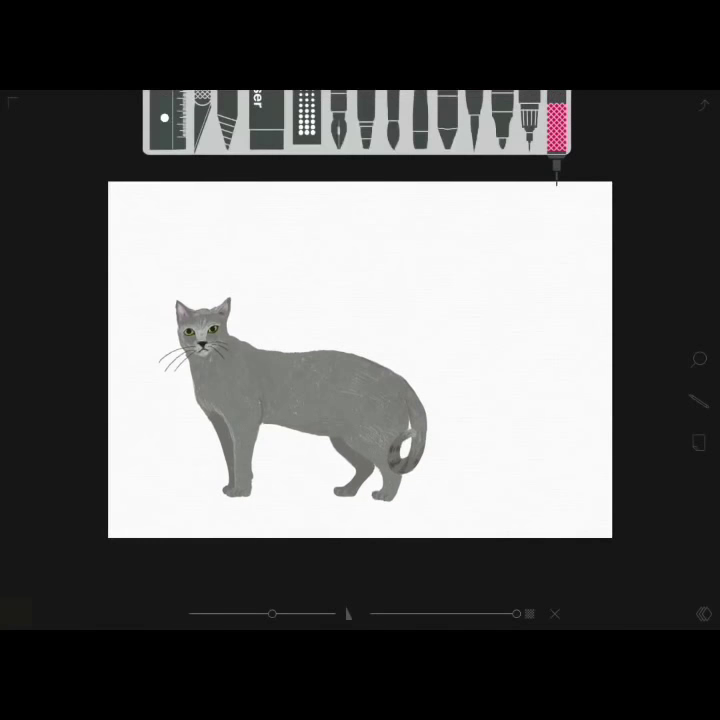
pyautogui.scroll(10, 300, 350)
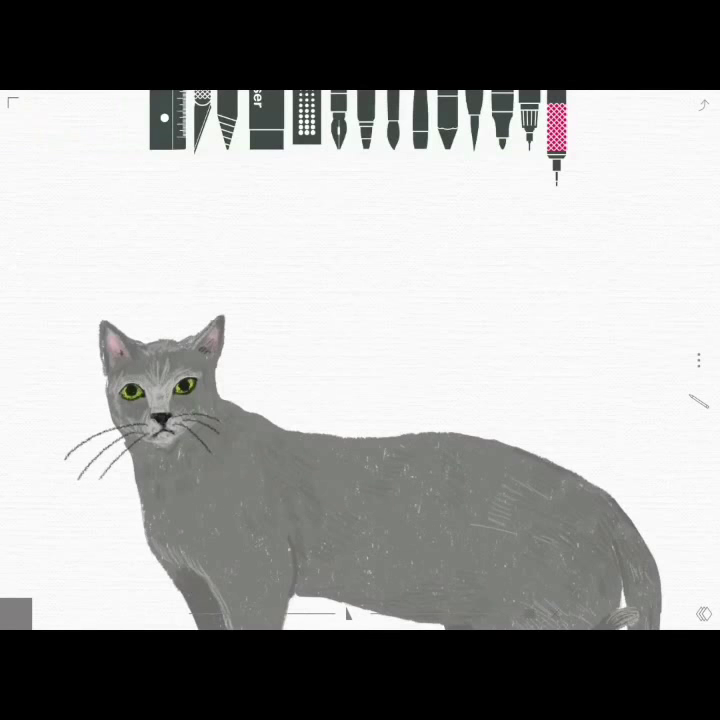
pyautogui.click(266, 125)
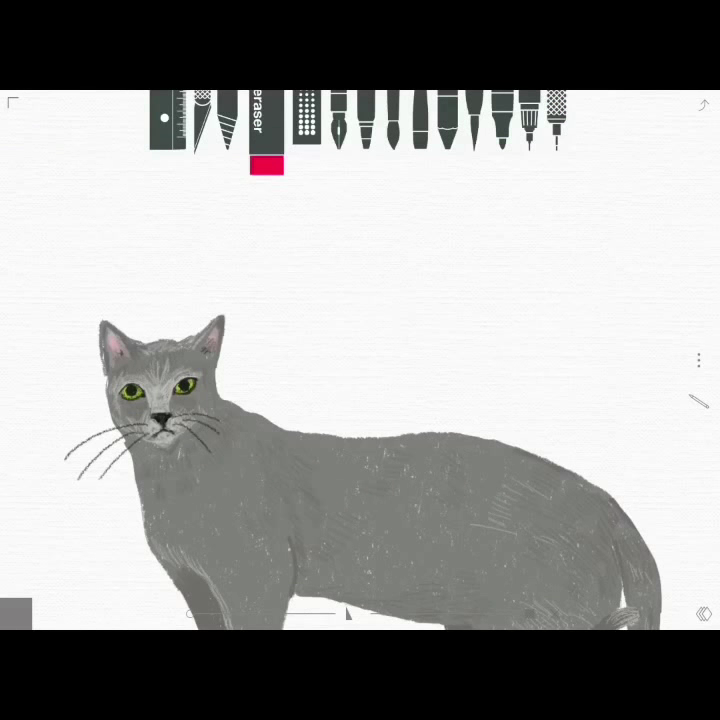
pyautogui.moveTo(224, 316); pyautogui.dragTo(222, 330)
pyautogui.click(556, 125)
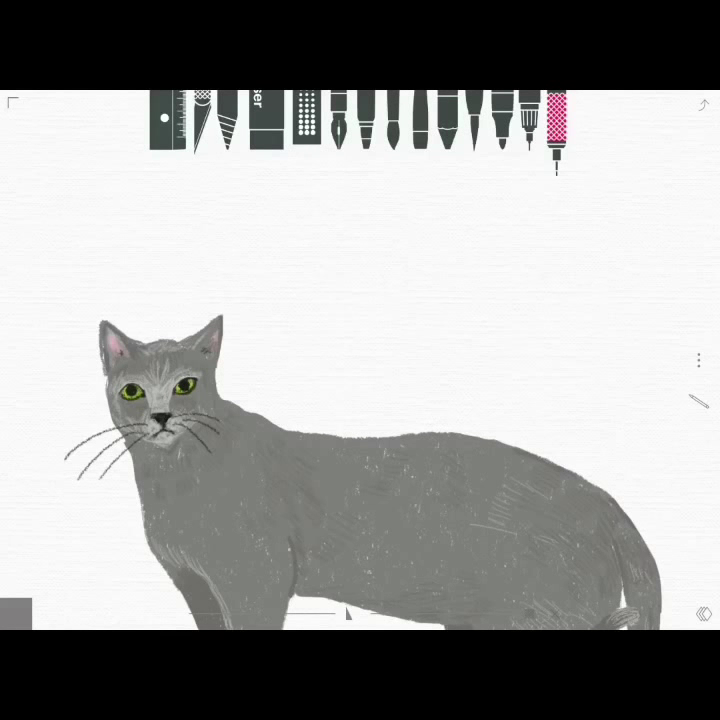
# Step: Trim the right ear's right edge and add darker fur marks near the ear and forehead
pyautogui.click(266, 125)
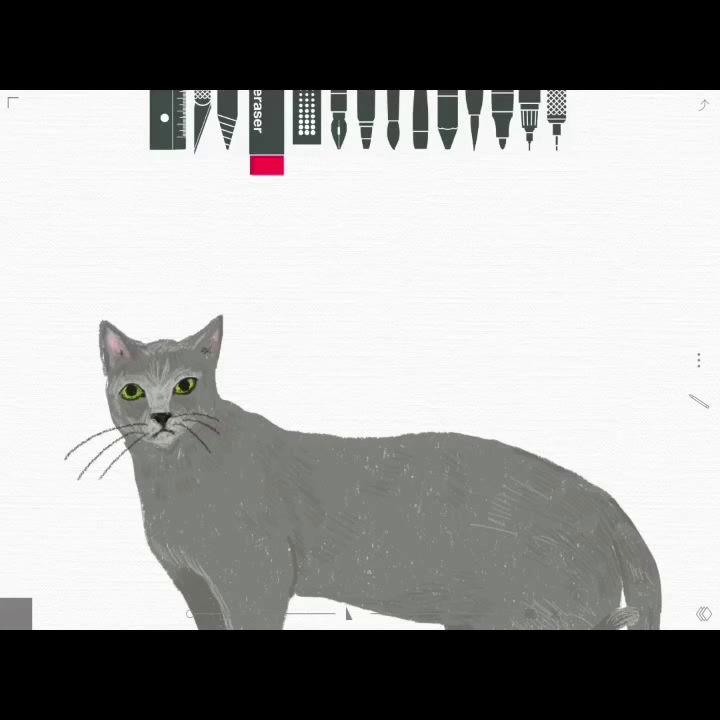
pyautogui.moveTo(220, 328); pyautogui.dragTo(219, 352)
pyautogui.click(556, 120)
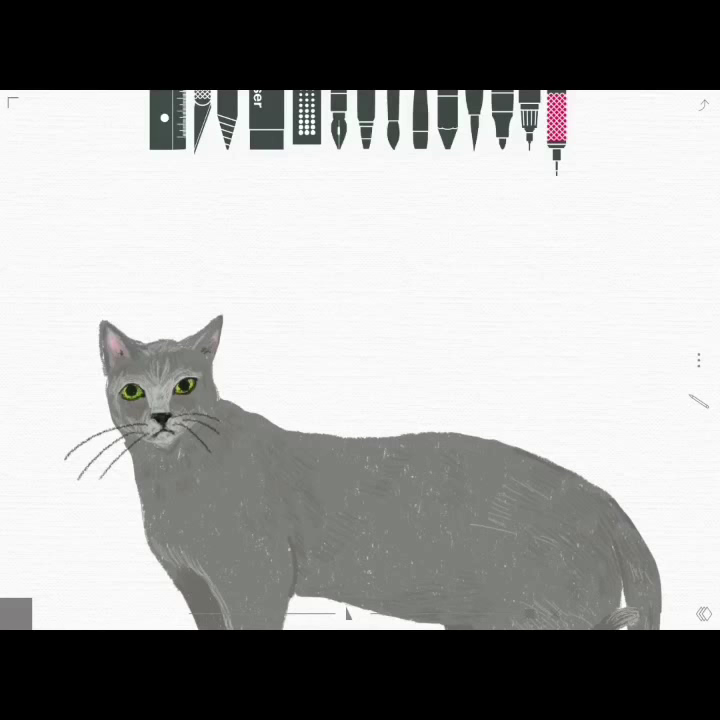
pyautogui.moveTo(198, 356); pyautogui.dragTo(218, 369)
pyautogui.scroll(-3, 360, 400)
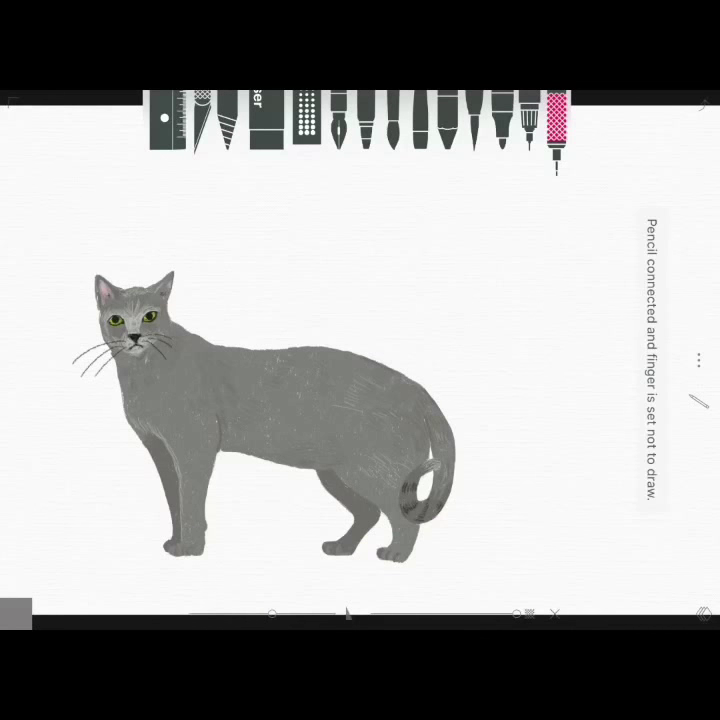
pyautogui.scroll(3, 263, 261)
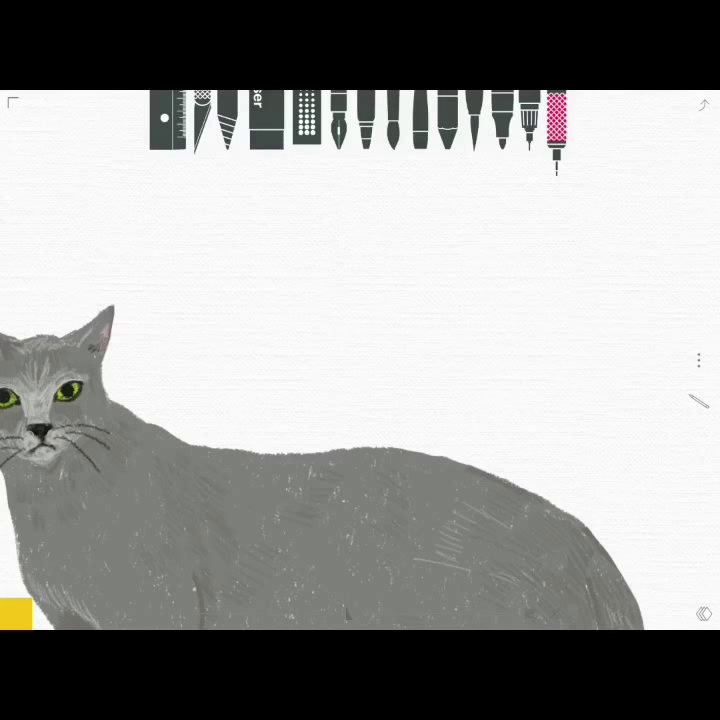
# Step: Sketch three yellow petals above the cat and shade them in lime
pyautogui.moveTo(294, 310)
pyautogui.mouseDown()
pyautogui.moveTo(305, 344)
pyautogui.moveTo(327, 290)
pyautogui.moveTo(316, 325)
pyautogui.moveTo(356, 290)
pyautogui.mouseUp()
pyautogui.moveTo(270, 296)
pyautogui.mouseDown()
pyautogui.moveTo(298, 300)
pyautogui.moveTo(290, 292)
pyautogui.moveTo(300, 264)
pyautogui.moveTo(364, 266)
pyautogui.moveTo(350, 326)
pyautogui.moveTo(340, 318)
pyautogui.moveTo(332, 336)
pyautogui.mouseUp()
pyautogui.click(15, 614)
pyautogui.click(249, 614)
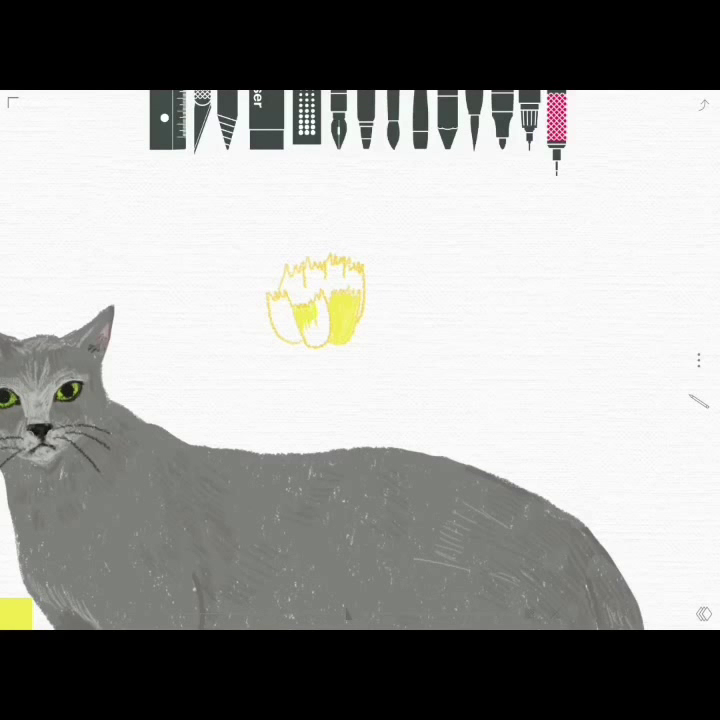
pyautogui.moveTo(322, 300)
pyautogui.mouseDown()
pyautogui.moveTo(316, 340)
pyautogui.moveTo(278, 338)
pyautogui.mouseUp()
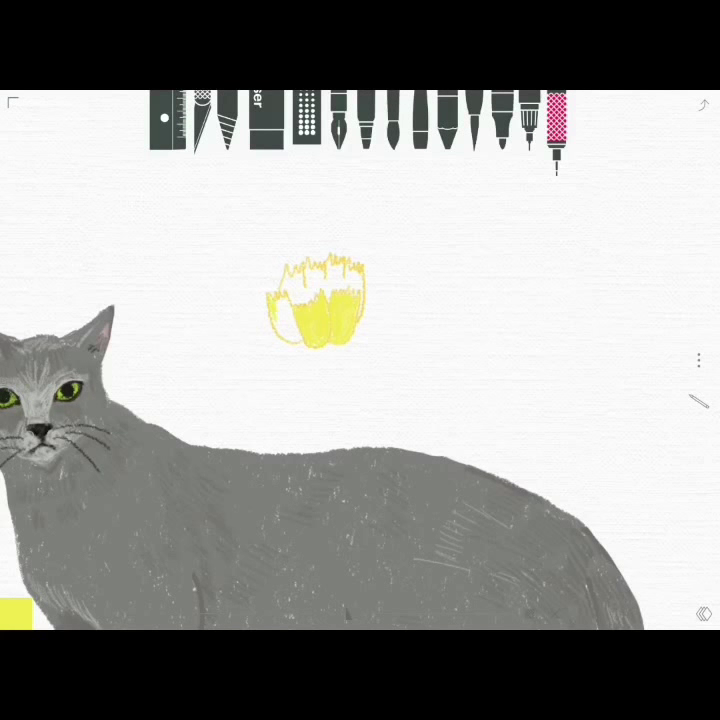
# Step: Stipple orange dots into the flower's centre
pyautogui.click(15, 613)
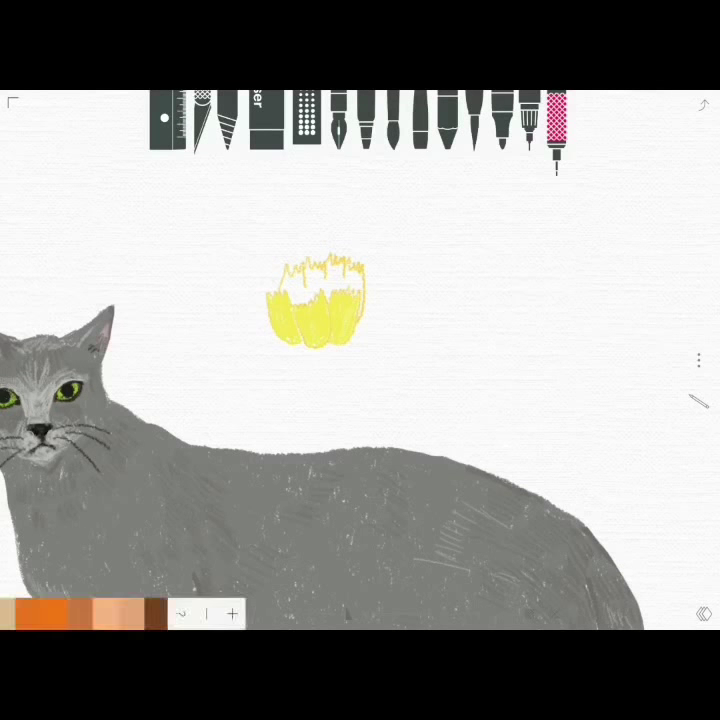
pyautogui.click(91, 613)
pyautogui.click(309, 297)
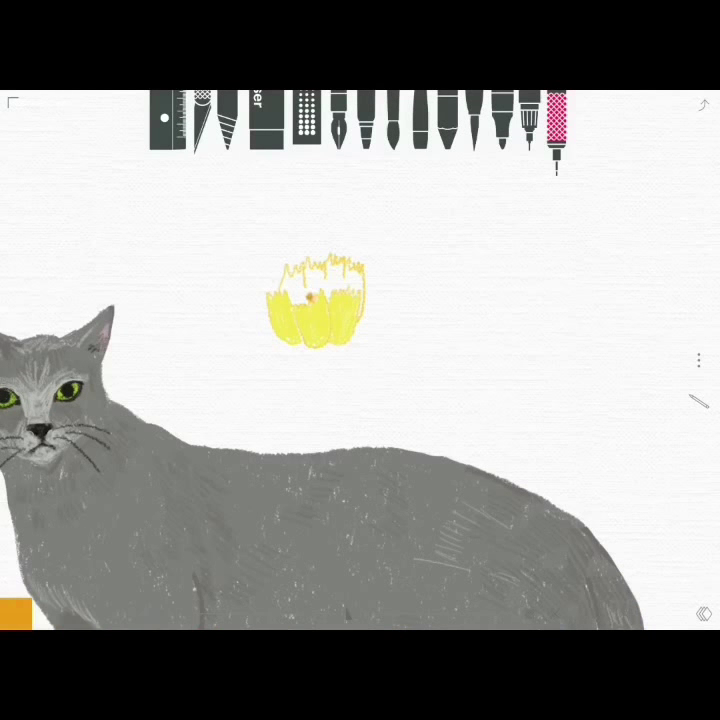
pyautogui.click(303, 291)
pyautogui.click(319, 291)
pyautogui.click(331, 285)
pyautogui.click(330, 277)
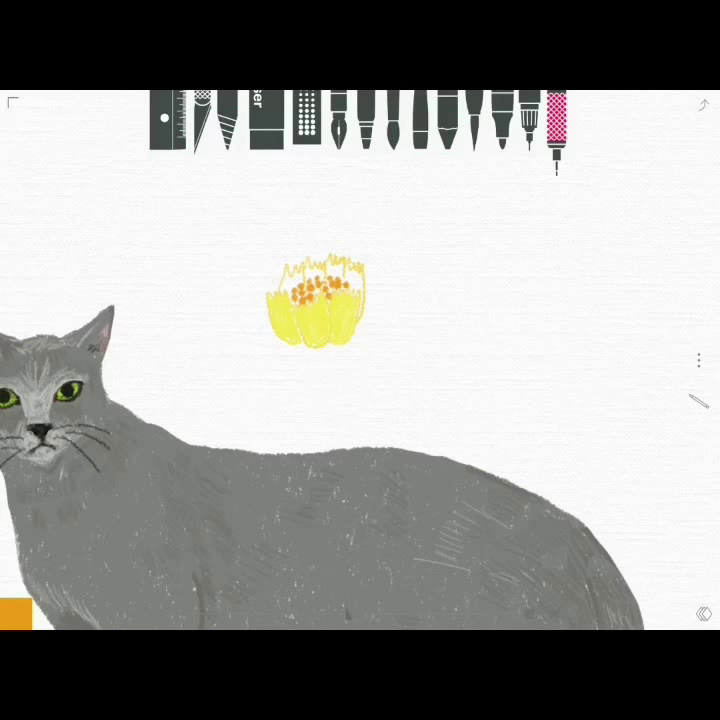
# Step: Add a yellow stroke along the flower's top edge
pyautogui.click(16, 613)
pyautogui.click(240, 612)
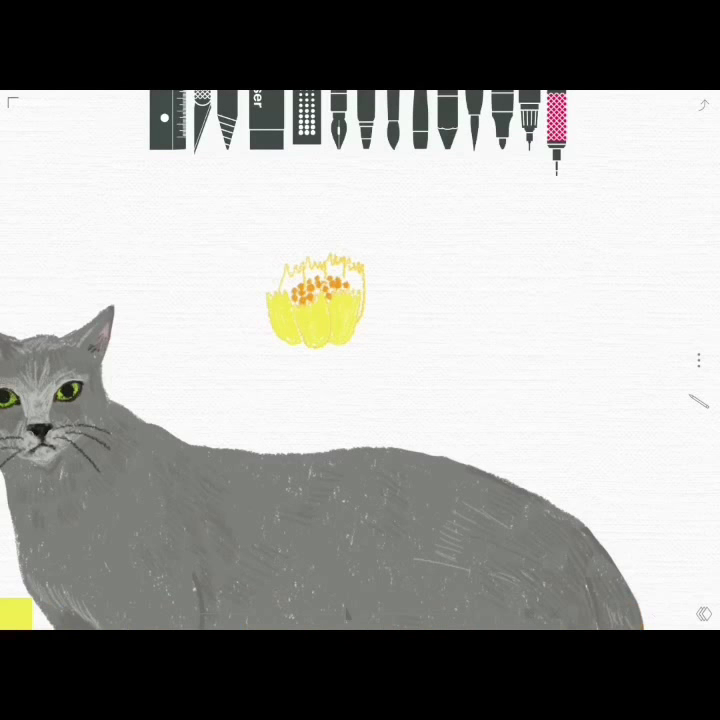
pyautogui.moveTo(304, 272)
pyautogui.mouseDown()
pyautogui.moveTo(319, 268)
pyautogui.moveTo(295, 274)
pyautogui.mouseUp()
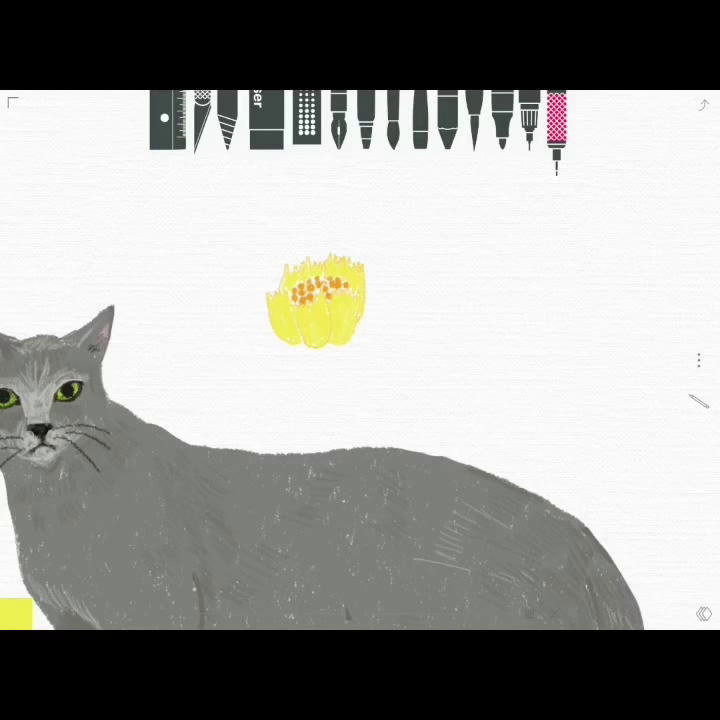
pyautogui.scroll(-3, 320, 360)
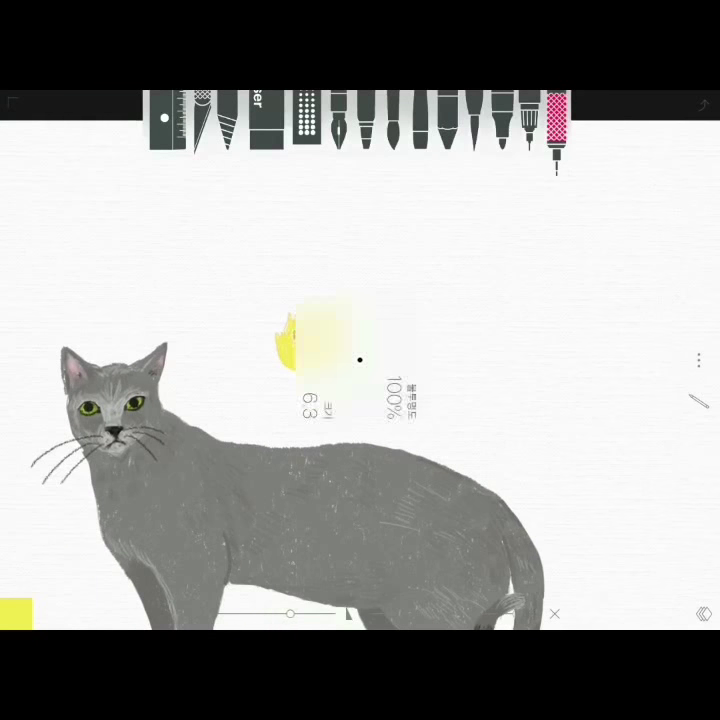
# Step: Paint yellow petals below, right, upper right and left of the flower, then pick gold-yellow
pyautogui.scroll(3, 320, 360)
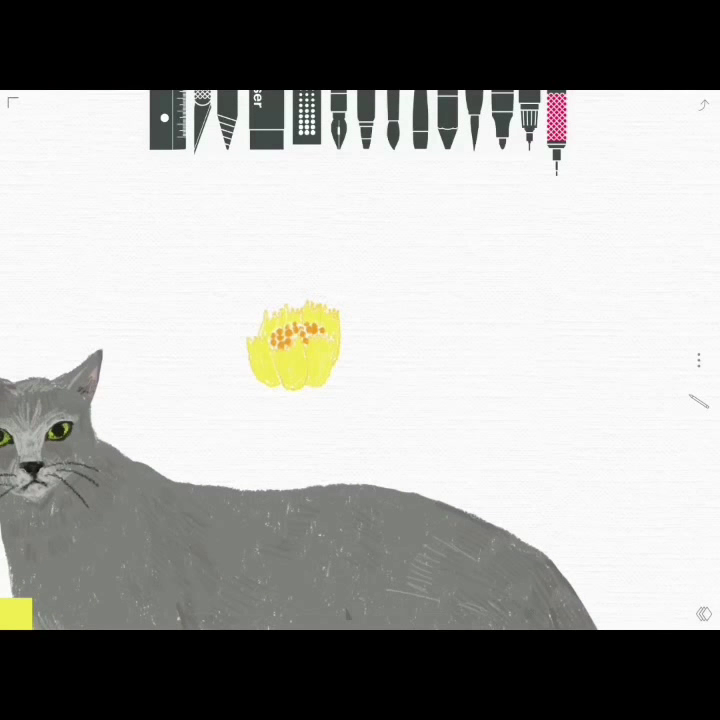
pyautogui.moveTo(305, 388)
pyautogui.mouseDown()
pyautogui.moveTo(316, 432)
pyautogui.moveTo(308, 392)
pyautogui.moveTo(317, 430)
pyautogui.moveTo(265, 424)
pyautogui.moveTo(256, 408)
pyautogui.moveTo(286, 428)
pyautogui.moveTo(260, 412)
pyautogui.moveTo(288, 405)
pyautogui.moveTo(262, 424)
pyautogui.mouseUp()
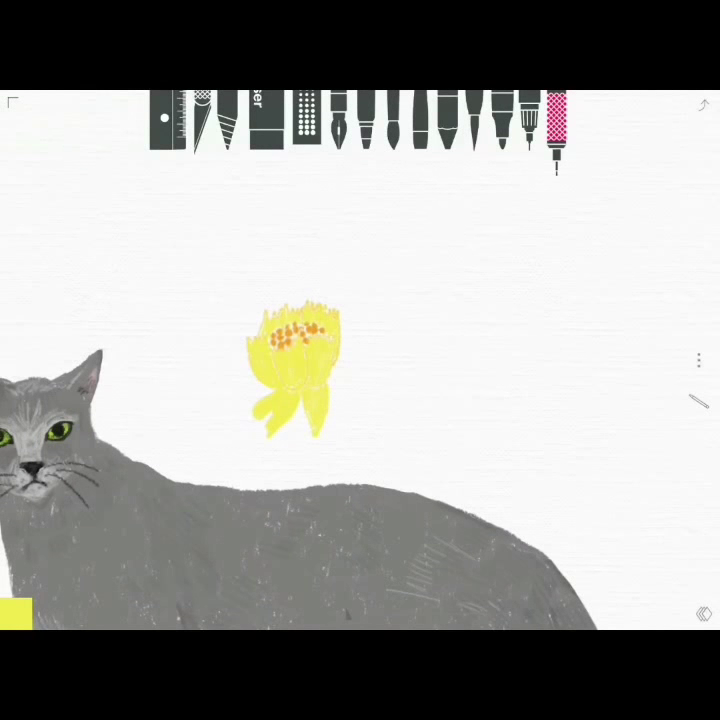
pyautogui.moveTo(338, 388); pyautogui.dragTo(362, 395)
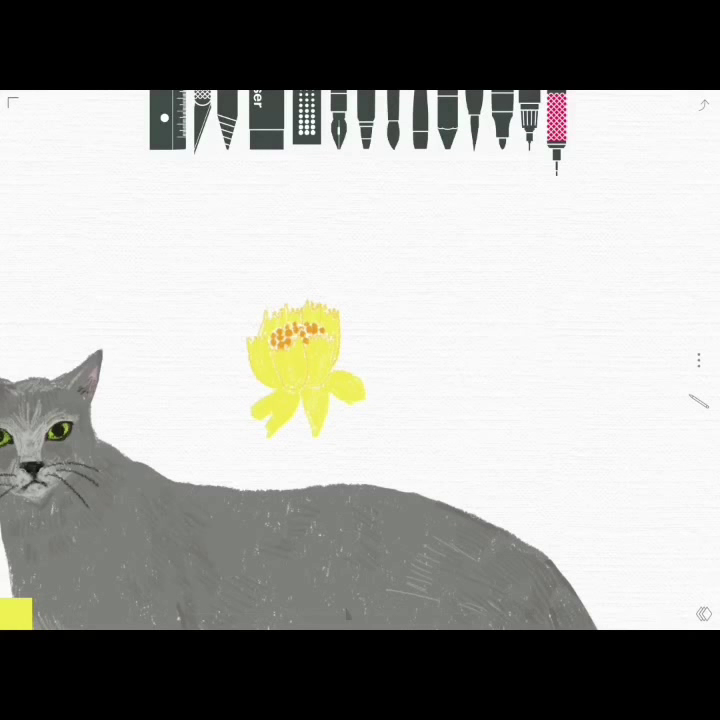
pyautogui.moveTo(342, 358)
pyautogui.mouseDown()
pyautogui.moveTo(372, 343)
pyautogui.moveTo(350, 365)
pyautogui.moveTo(365, 352)
pyautogui.mouseUp()
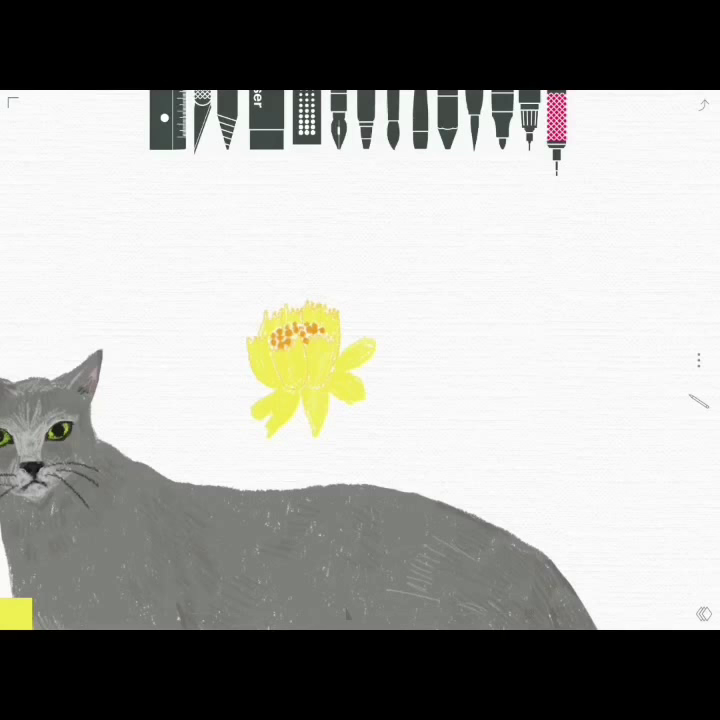
pyautogui.moveTo(342, 344); pyautogui.dragTo(352, 320)
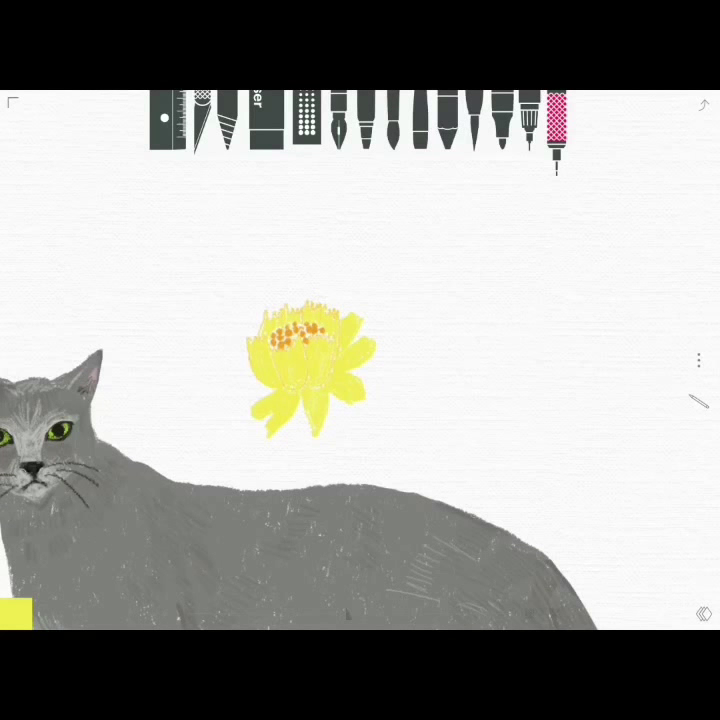
pyautogui.moveTo(255, 378)
pyautogui.mouseDown()
pyautogui.moveTo(226, 386)
pyautogui.moveTo(256, 386)
pyautogui.mouseUp()
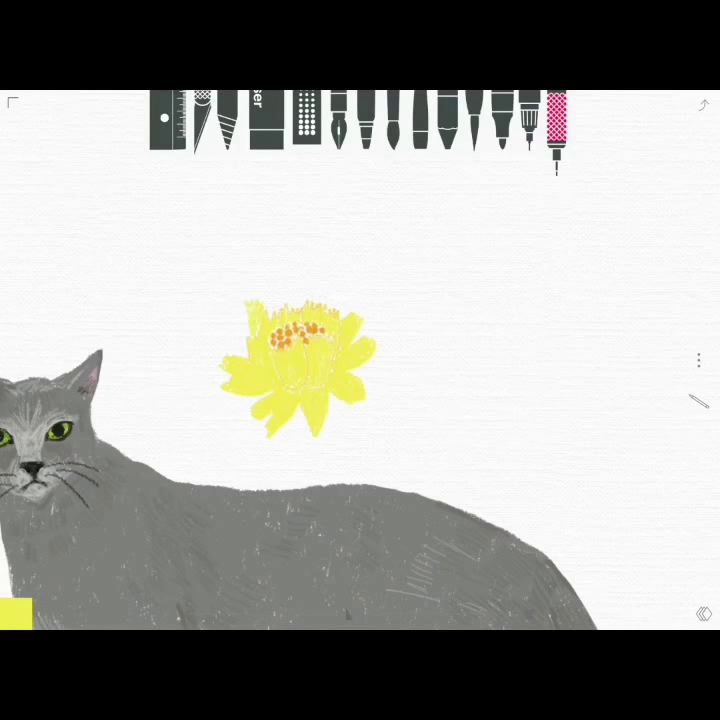
pyautogui.click(16, 614)
pyautogui.click(346, 613)
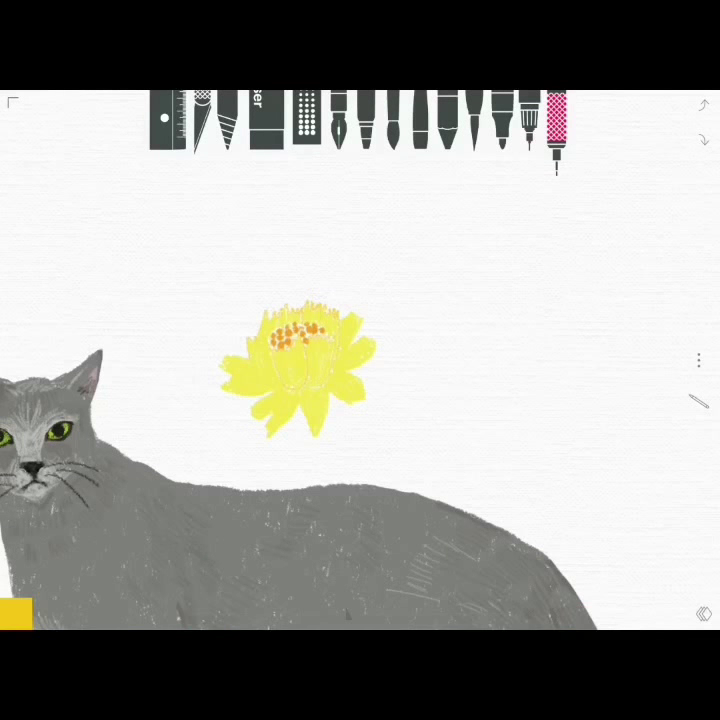
# Step: Touch up the lower petal, add a vein, and outline petals near the flower's top
pyautogui.moveTo(303, 398); pyautogui.dragTo(306, 430)
pyautogui.moveTo(305, 352); pyautogui.dragTo(306, 379)
pyautogui.scroll(-3, 360, 360)
pyautogui.scroll(5, 297, 370)
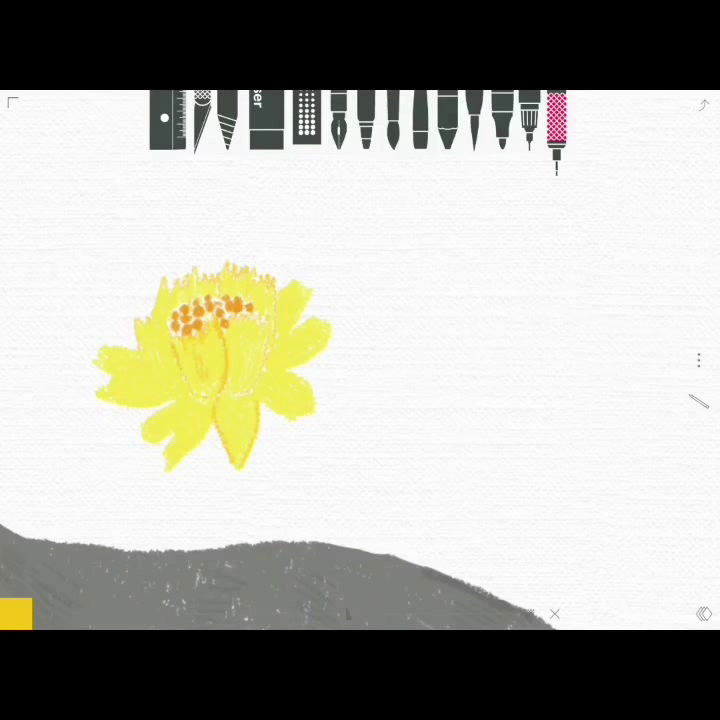
pyautogui.moveTo(222, 330); pyautogui.dragTo(262, 322)
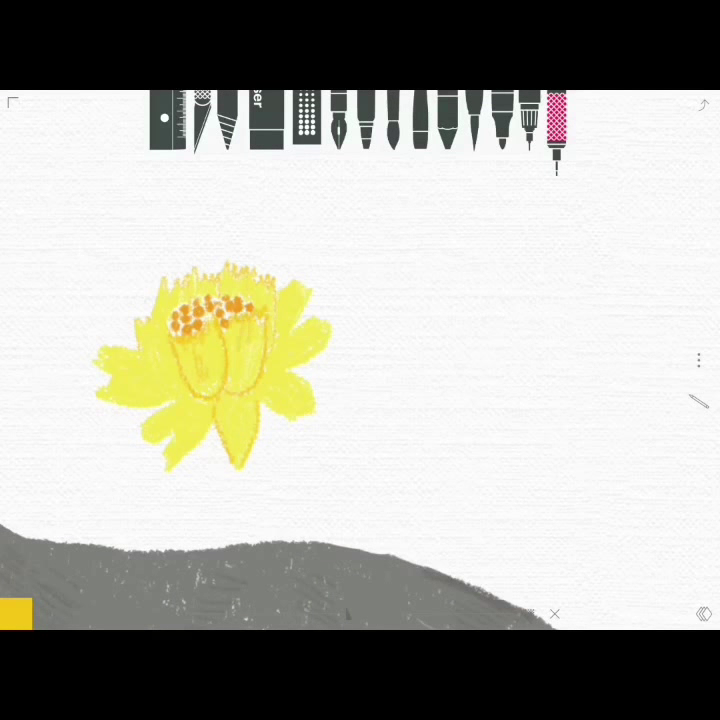
pyautogui.scroll(-3, 360, 360)
pyautogui.scroll(4, 220, 400)
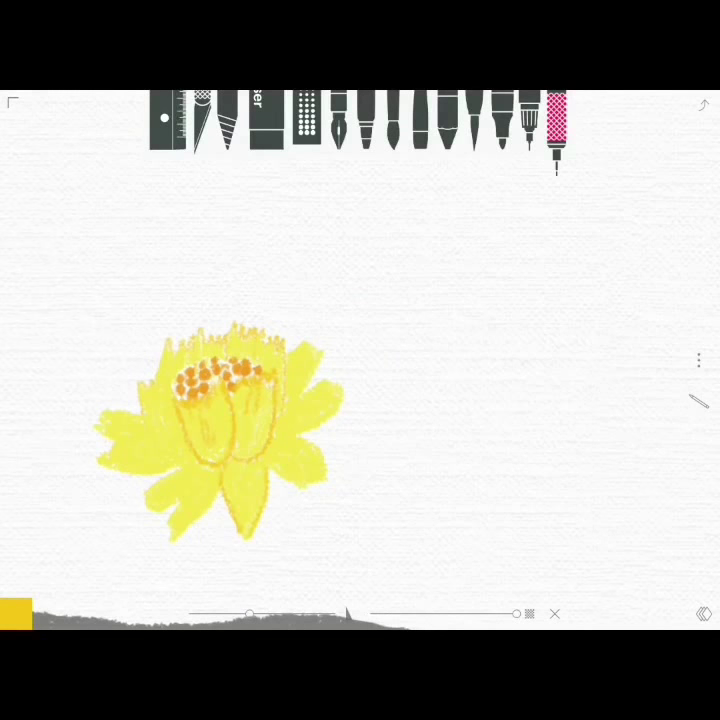
pyautogui.moveTo(228, 340); pyautogui.dragTo(248, 322)
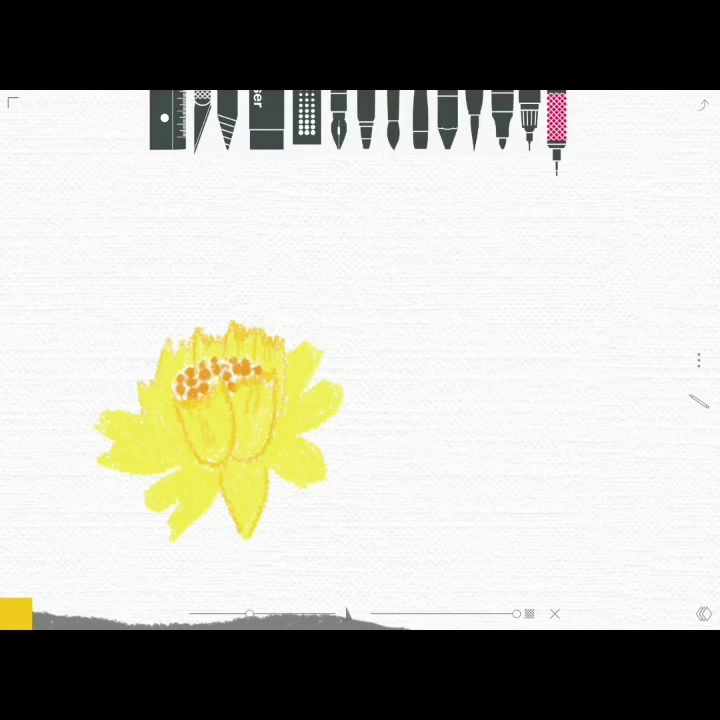
# Step: Outline the left, upper-right, right, lower-right, bottom and lower-left petal edges
pyautogui.moveTo(160, 445)
pyautogui.mouseDown()
pyautogui.moveTo(142, 350)
pyautogui.moveTo(146, 404)
pyautogui.moveTo(190, 460)
pyautogui.mouseUp()
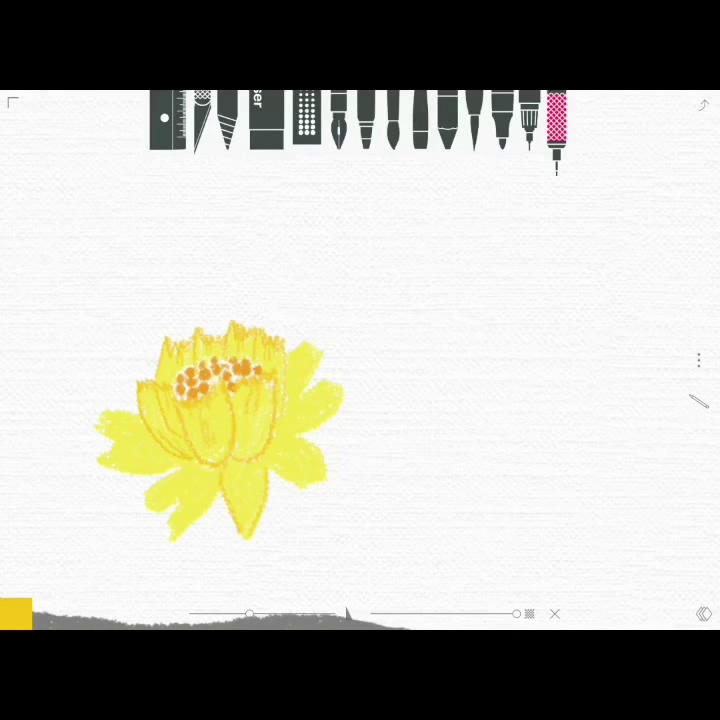
pyautogui.moveTo(306, 387); pyautogui.dragTo(318, 355)
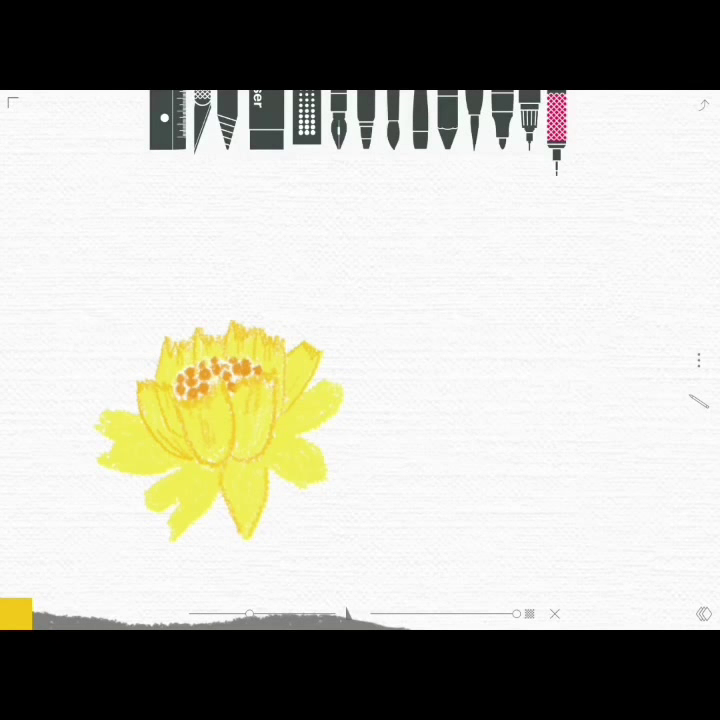
pyautogui.moveTo(286, 402); pyautogui.dragTo(340, 390)
pyautogui.moveTo(325, 453); pyautogui.dragTo(302, 489)
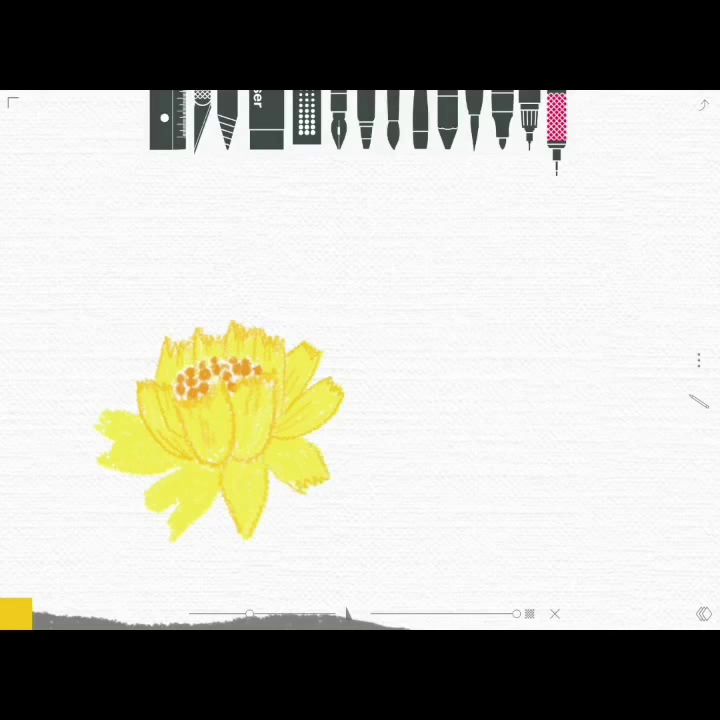
pyautogui.moveTo(261, 465); pyautogui.dragTo(250, 518)
pyautogui.moveTo(220, 485); pyautogui.dragTo(188, 527)
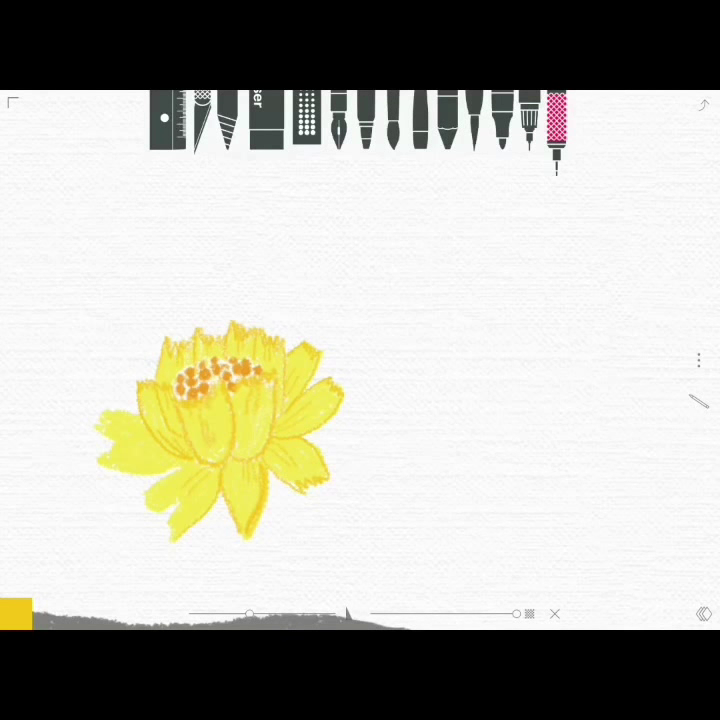
pyautogui.moveTo(150, 472); pyautogui.dragTo(98, 458)
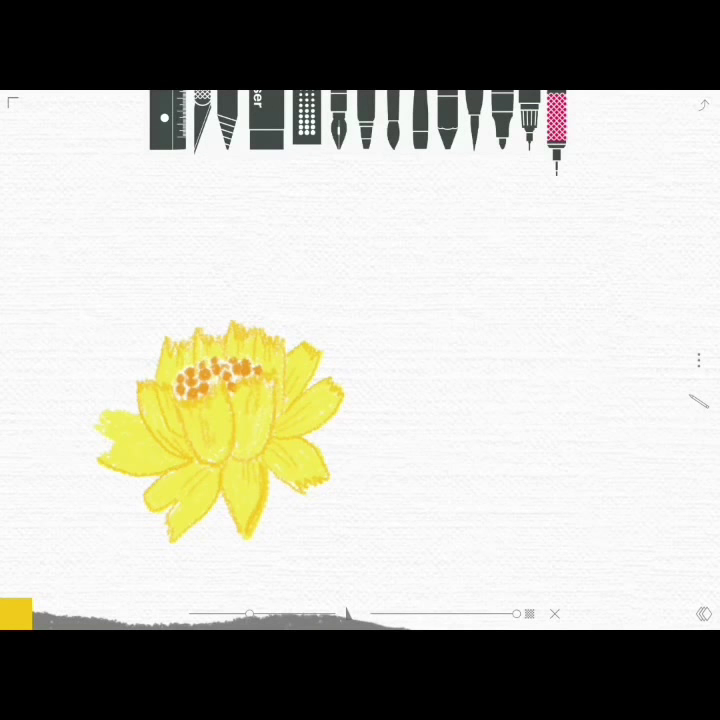
pyautogui.moveTo(140, 411); pyautogui.dragTo(94, 424)
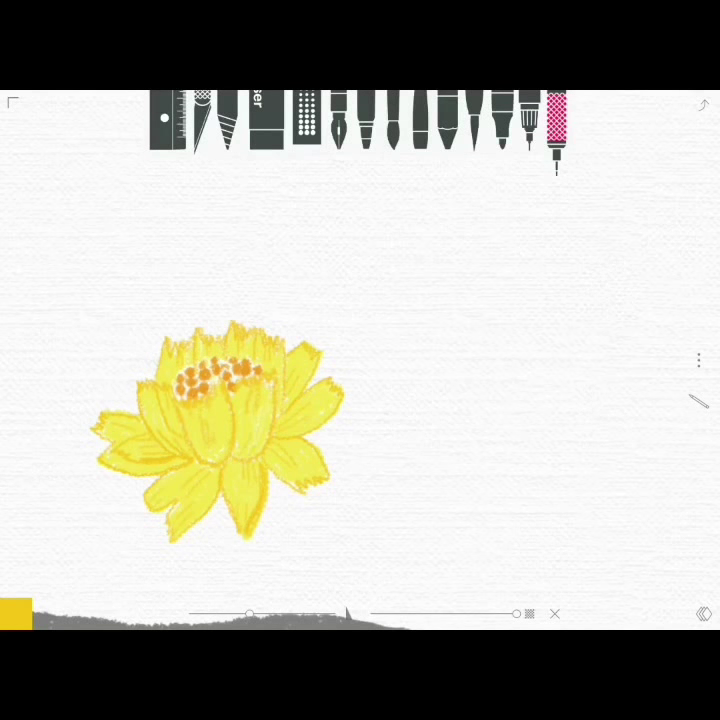
pyautogui.click(15, 613)
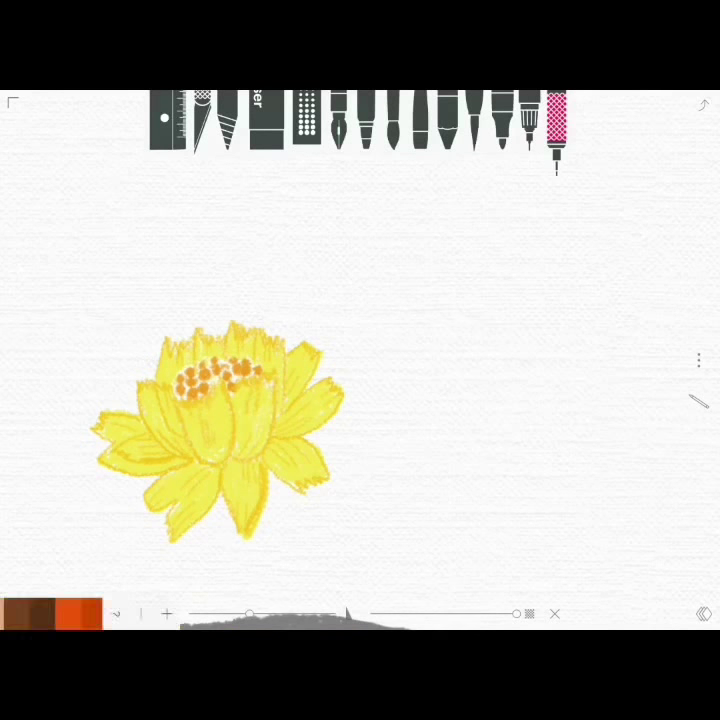
# Step: Add orange dots between and below the flower's two centre clusters
pyautogui.click(78, 612)
pyautogui.click(216, 372)
pyautogui.click(196, 384)
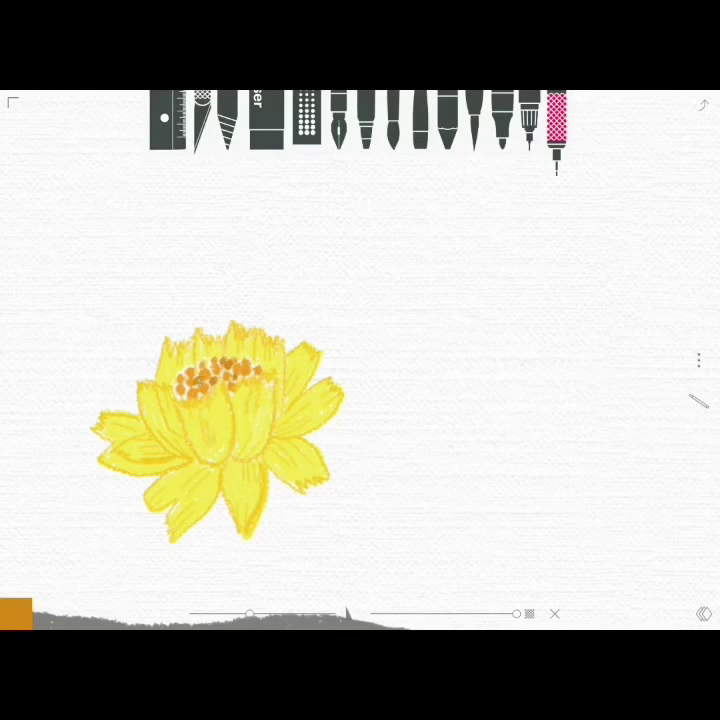
pyautogui.click(177, 395)
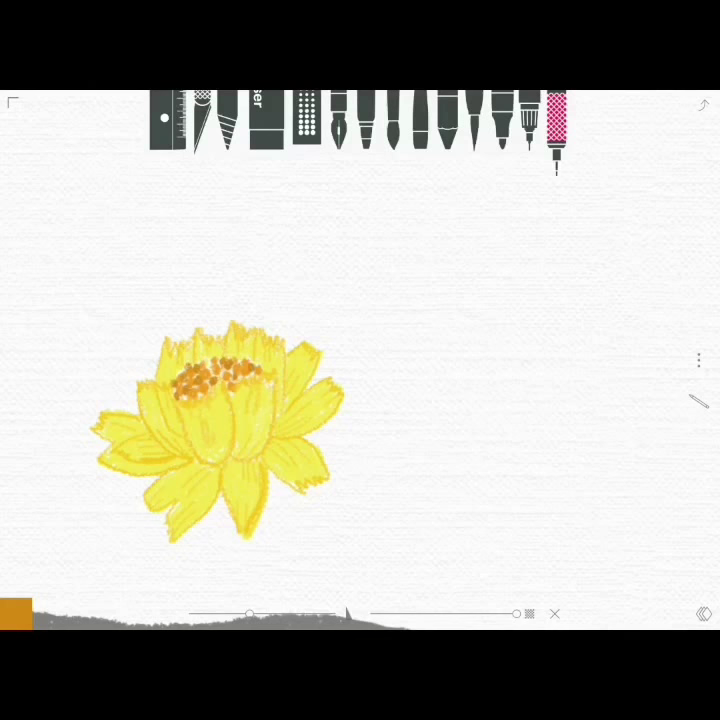
pyautogui.click(199, 396)
# Step: Paint yellow petals at the flower's upper left, top centre and right side
pyautogui.click(15, 613)
pyautogui.click(553, 613)
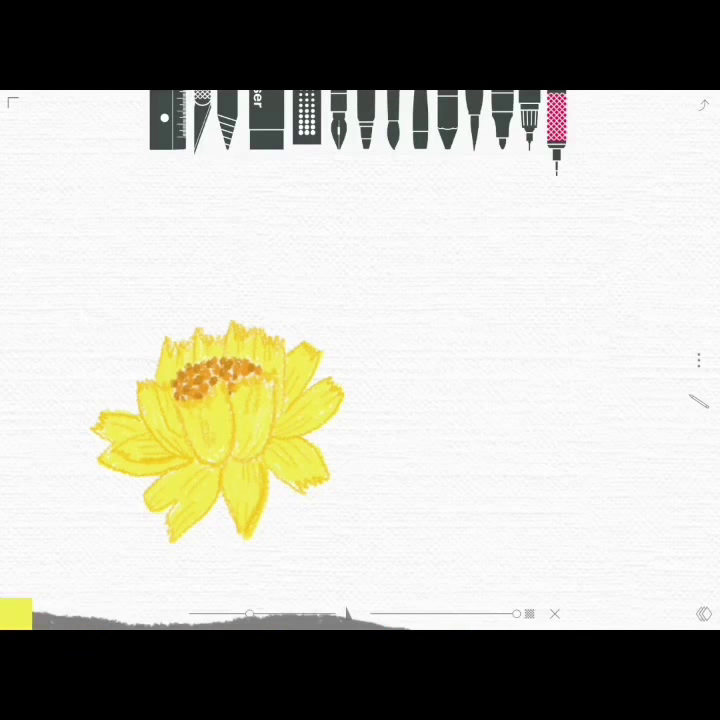
pyautogui.moveTo(100, 362)
pyautogui.mouseDown()
pyautogui.moveTo(114, 332)
pyautogui.moveTo(128, 340)
pyautogui.moveTo(120, 368)
pyautogui.moveTo(152, 310)
pyautogui.moveTo(166, 326)
pyautogui.moveTo(155, 314)
pyautogui.moveTo(150, 345)
pyautogui.mouseUp()
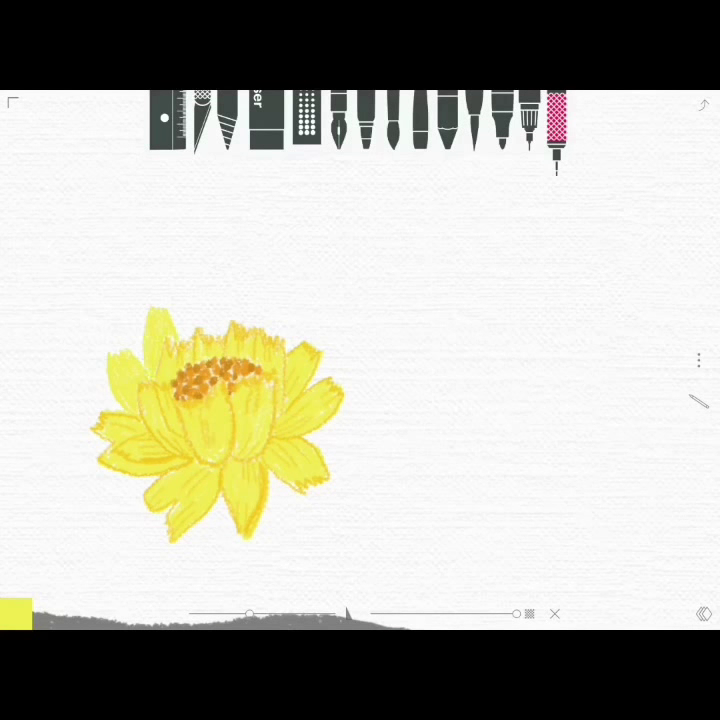
pyautogui.moveTo(195, 328)
pyautogui.mouseDown()
pyautogui.moveTo(205, 295)
pyautogui.moveTo(214, 325)
pyautogui.moveTo(254, 286)
pyautogui.moveTo(262, 320)
pyautogui.moveTo(252, 290)
pyautogui.moveTo(300, 292)
pyautogui.moveTo(292, 330)
pyautogui.moveTo(296, 300)
pyautogui.moveTo(306, 298)
pyautogui.mouseUp()
pyautogui.moveTo(290, 348); pyautogui.dragTo(294, 321)
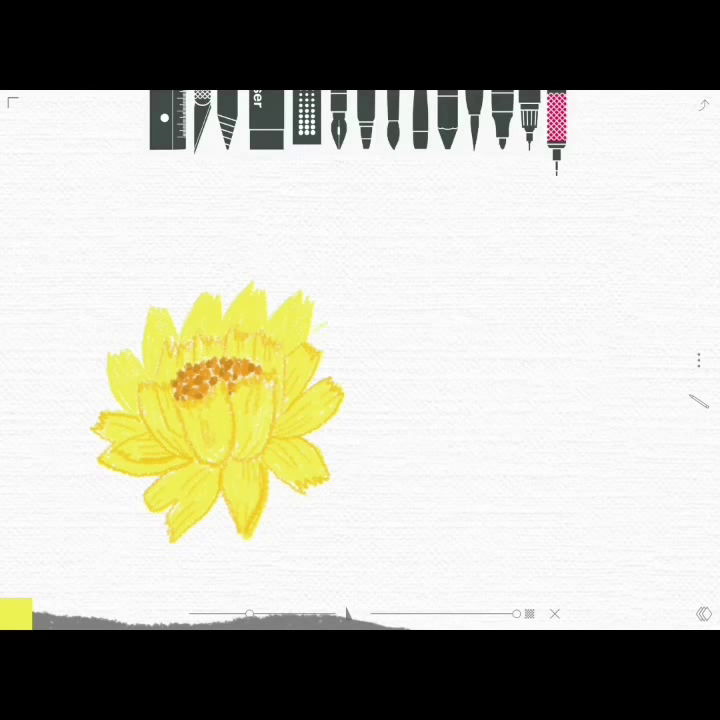
pyautogui.moveTo(318, 372)
pyautogui.mouseDown()
pyautogui.moveTo(340, 324)
pyautogui.moveTo(342, 332)
pyautogui.moveTo(336, 328)
pyautogui.mouseUp()
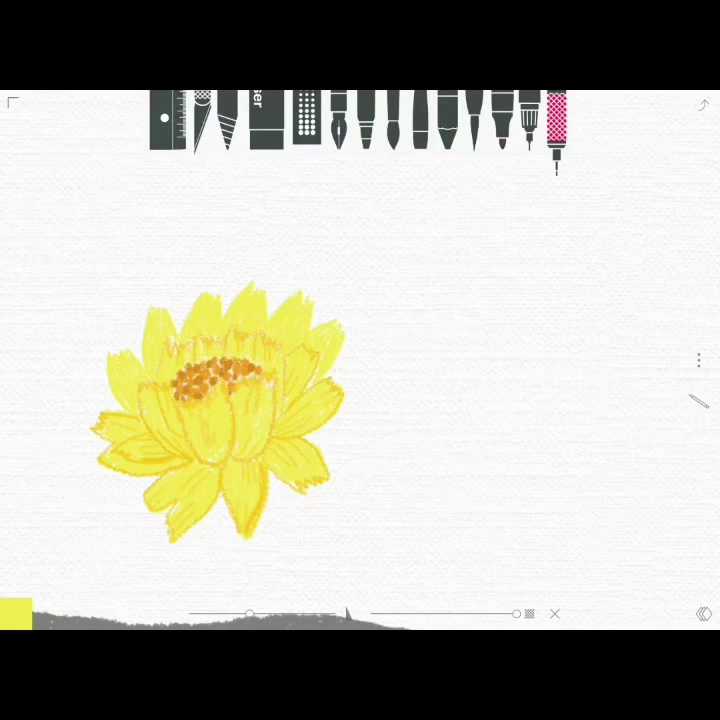
# Step: Outline the right, upper-left and left petals in darker gold
pyautogui.click(16, 613)
pyautogui.click(354, 614)
pyautogui.moveTo(328, 376)
pyautogui.mouseDown()
pyautogui.moveTo(346, 330)
pyautogui.moveTo(306, 322)
pyautogui.moveTo(306, 301)
pyautogui.mouseUp()
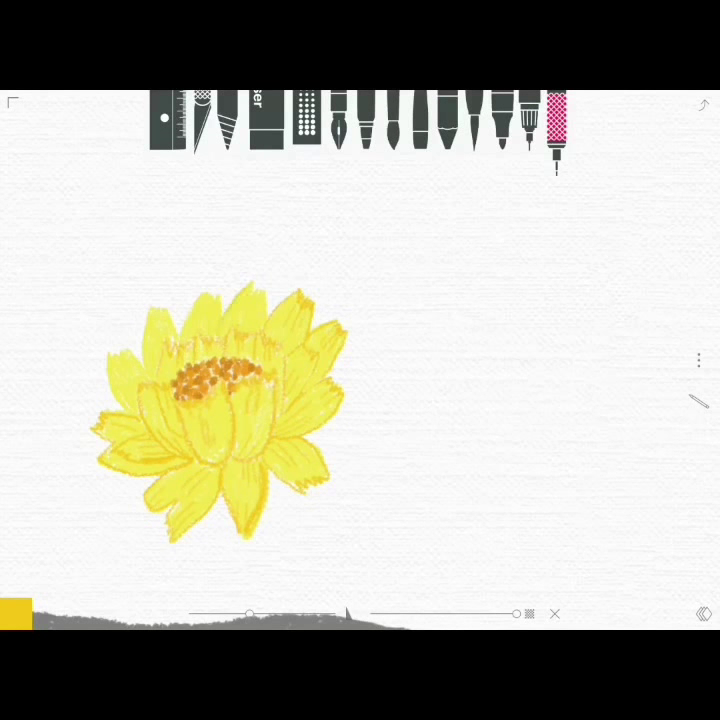
pyautogui.moveTo(165, 310)
pyautogui.mouseDown()
pyautogui.moveTo(205, 278)
pyautogui.moveTo(200, 264)
pyautogui.mouseUp()
pyautogui.moveTo(130, 340); pyautogui.dragTo(155, 274)
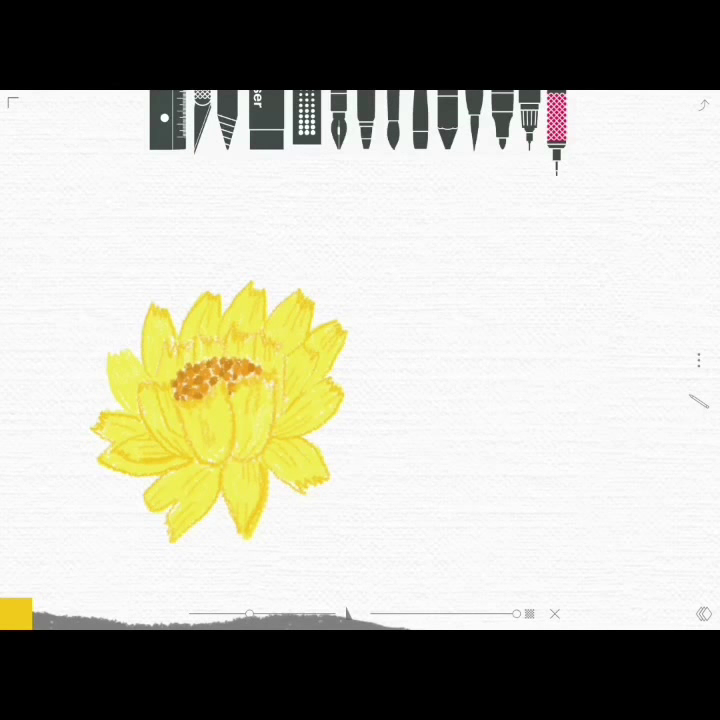
pyautogui.moveTo(110, 370); pyautogui.dragTo(150, 322)
pyautogui.moveTo(108, 402); pyautogui.dragTo(118, 350)
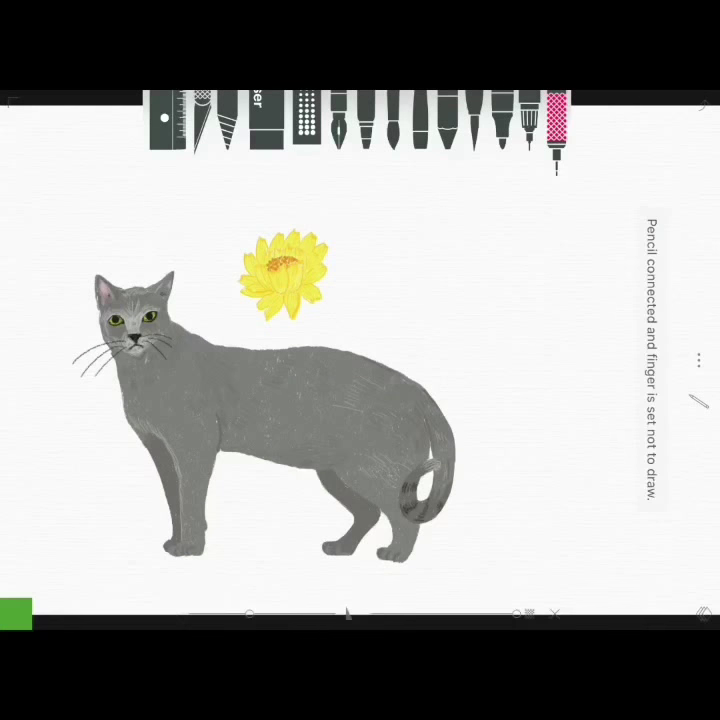
# Step: Draw and fill a solid green stem from the flower down to the cat's back
pyautogui.moveTo(250, 312)
pyautogui.mouseDown()
pyautogui.moveTo(218, 408)
pyautogui.moveTo(212, 384)
pyautogui.moveTo(246, 318)
pyautogui.moveTo(250, 360)
pyautogui.moveTo(224, 404)
pyautogui.mouseUp()
pyautogui.moveTo(246, 340); pyautogui.dragTo(216, 410)
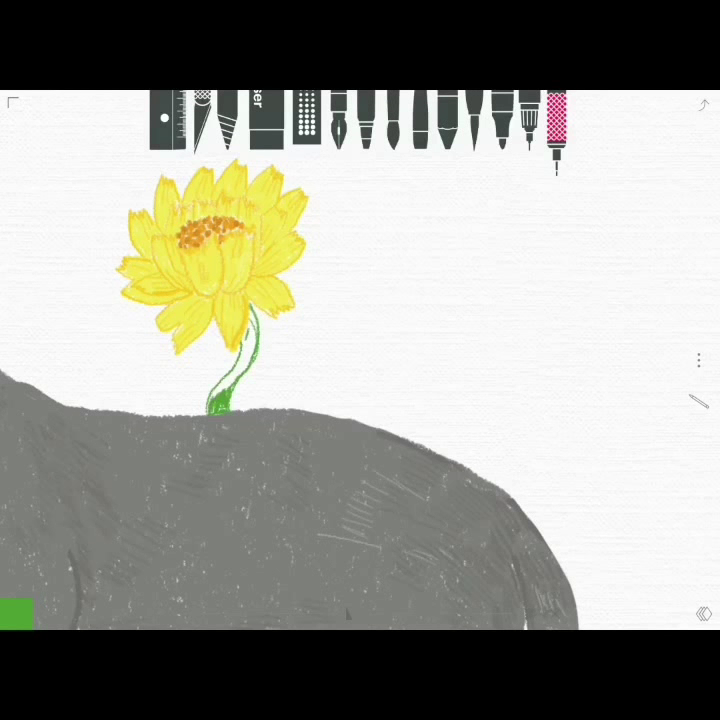
pyautogui.moveTo(248, 335); pyautogui.dragTo(216, 405)
pyautogui.moveTo(251, 330); pyautogui.dragTo(238, 376)
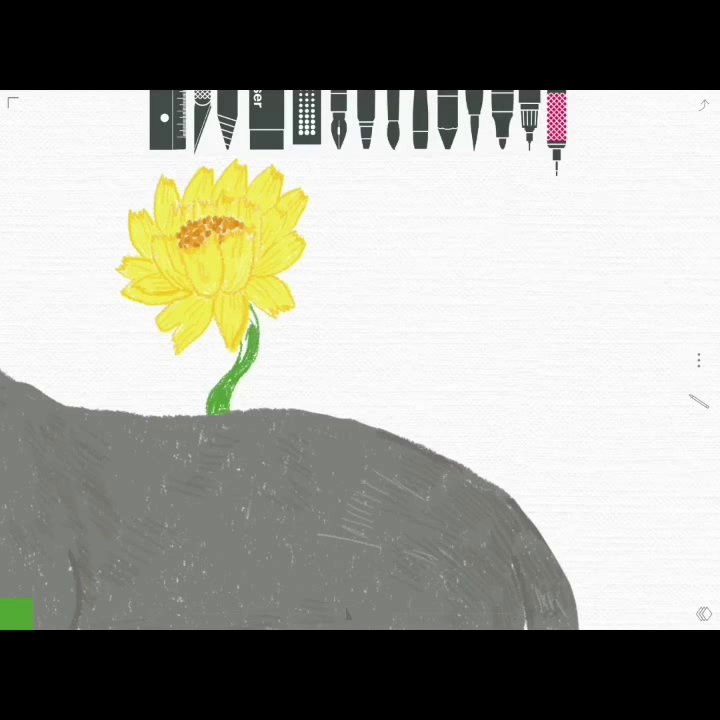
pyautogui.moveTo(256, 322); pyautogui.dragTo(250, 366)
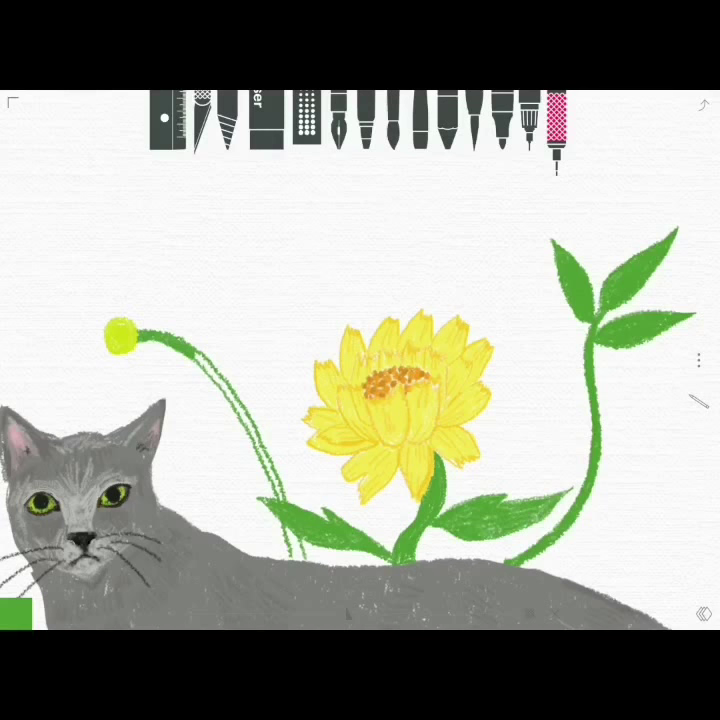
# Step: Thicken the stem below the yellow bud and add a green sepal under it
pyautogui.moveTo(199, 347); pyautogui.dragTo(230, 387)
pyautogui.moveTo(182, 328)
pyautogui.mouseDown()
pyautogui.moveTo(252, 442)
pyautogui.moveTo(295, 553)
pyautogui.mouseUp()
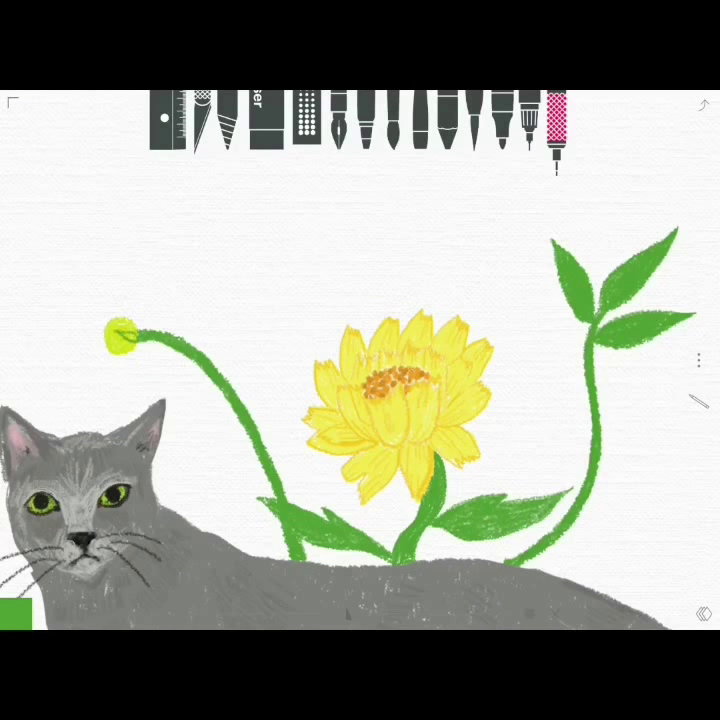
pyautogui.moveTo(106, 361)
pyautogui.mouseDown()
pyautogui.moveTo(133, 330)
pyautogui.moveTo(128, 318)
pyautogui.moveTo(140, 334)
pyautogui.mouseUp()
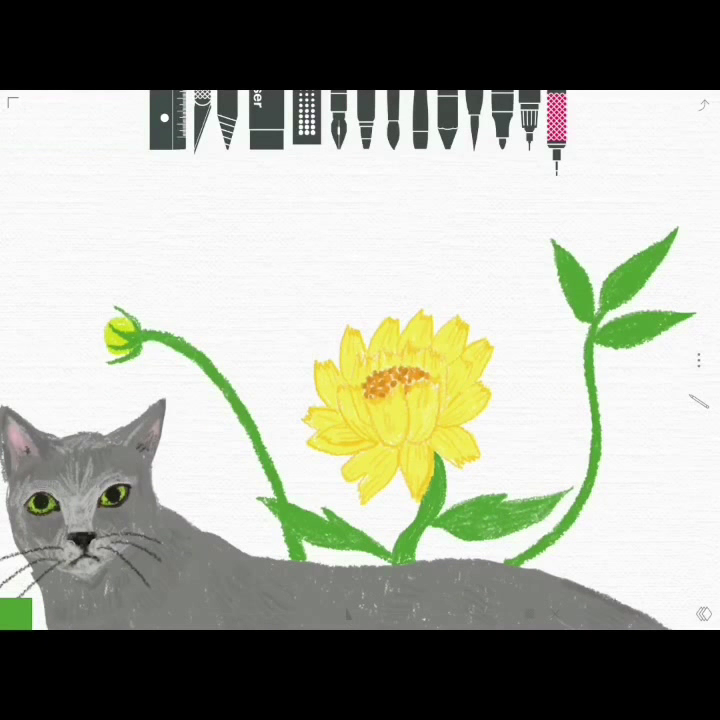
# Step: Sketch and fill a leafy sprout above the bud stem, plus a thin leaf beside it
pyautogui.moveTo(218, 343)
pyautogui.mouseDown()
pyautogui.moveTo(250, 288)
pyautogui.moveTo(236, 330)
pyautogui.moveTo(248, 313)
pyautogui.moveTo(255, 284)
pyautogui.mouseUp()
pyautogui.moveTo(214, 370)
pyautogui.mouseDown()
pyautogui.moveTo(222, 332)
pyautogui.moveTo(252, 290)
pyautogui.mouseUp()
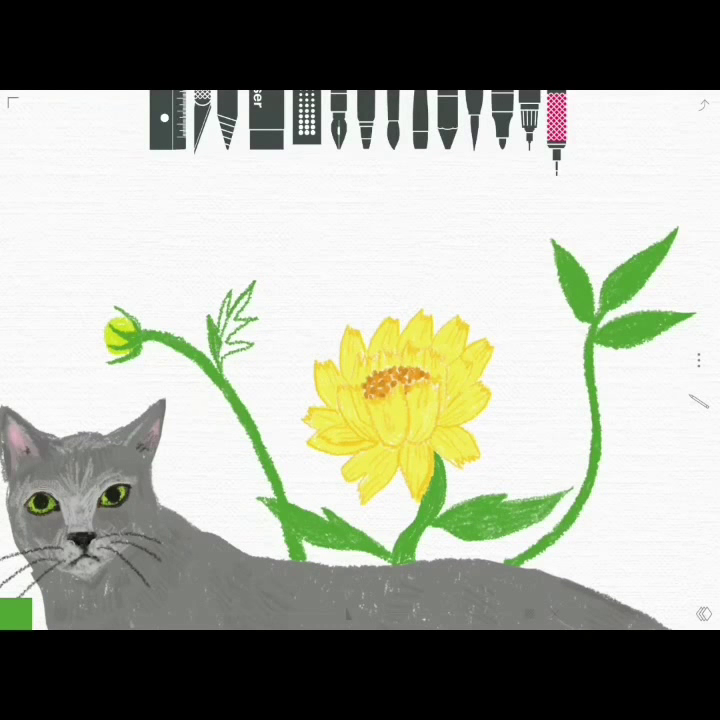
pyautogui.moveTo(210, 345)
pyautogui.mouseDown()
pyautogui.moveTo(236, 320)
pyautogui.moveTo(248, 292)
pyautogui.mouseUp()
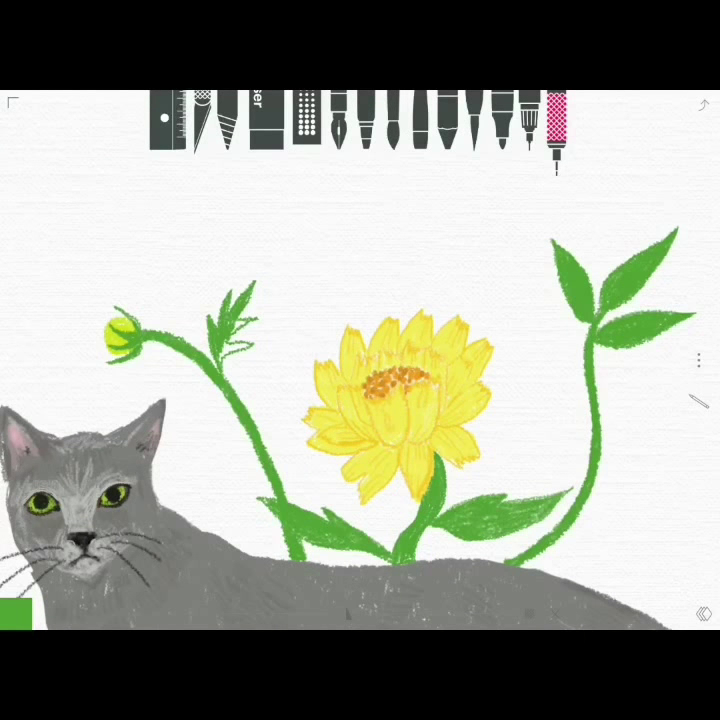
pyautogui.moveTo(224, 352); pyautogui.dragTo(246, 342)
pyautogui.moveTo(238, 420); pyautogui.dragTo(184, 425)
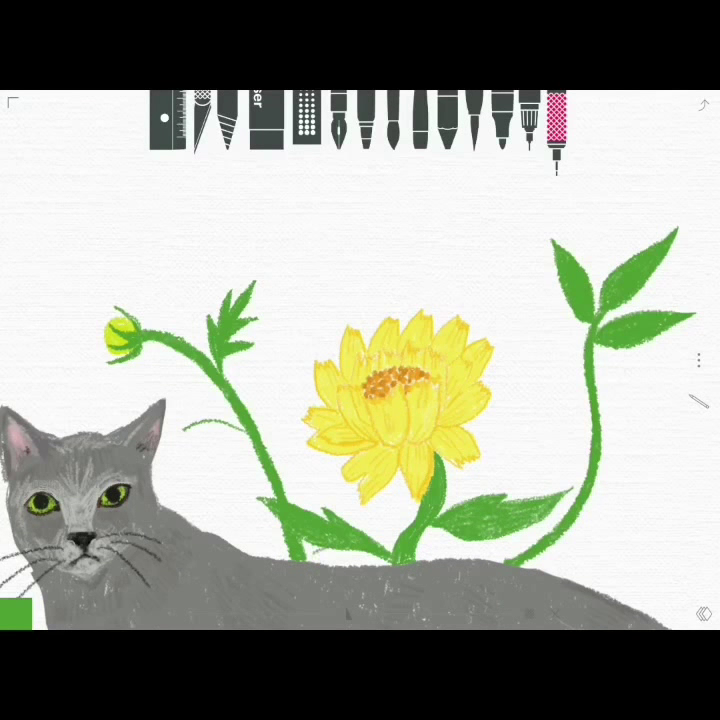
pyautogui.moveTo(482, 547)
pyautogui.mouseDown()
pyautogui.moveTo(506, 530)
pyautogui.moveTo(540, 466)
pyautogui.mouseUp()
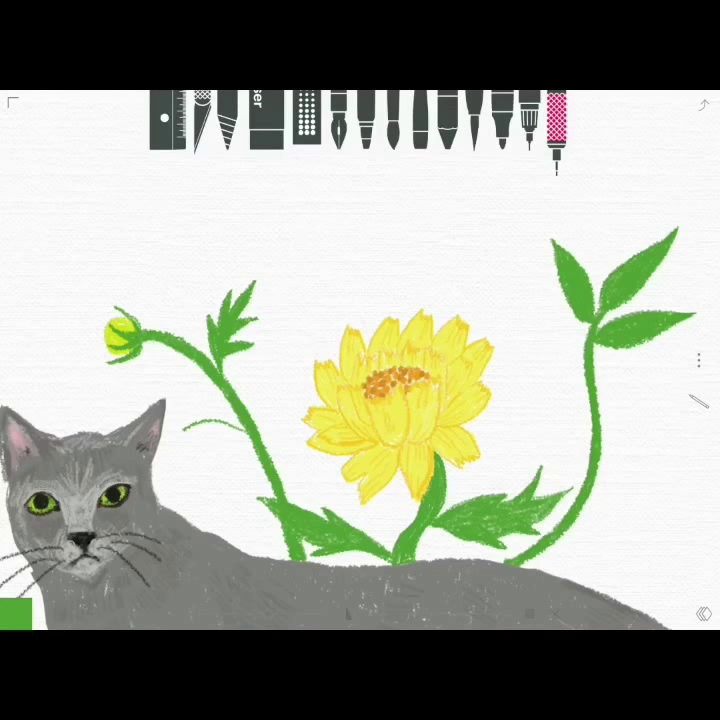
# Step: Dab a lime-green bud on the tip of the right stem's side branch
pyautogui.scroll(-3, 360, 360)
pyautogui.scroll(4, 400, 400)
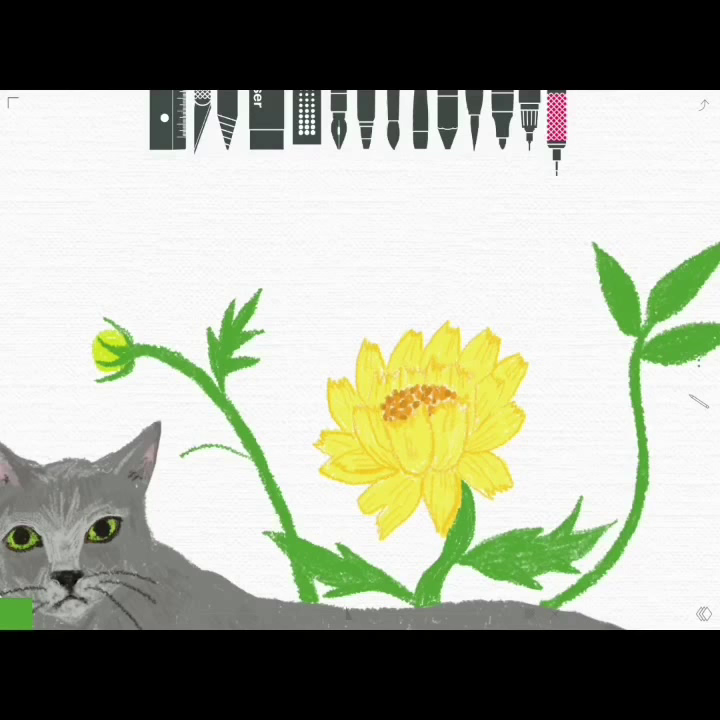
pyautogui.scroll(-3, 360, 400)
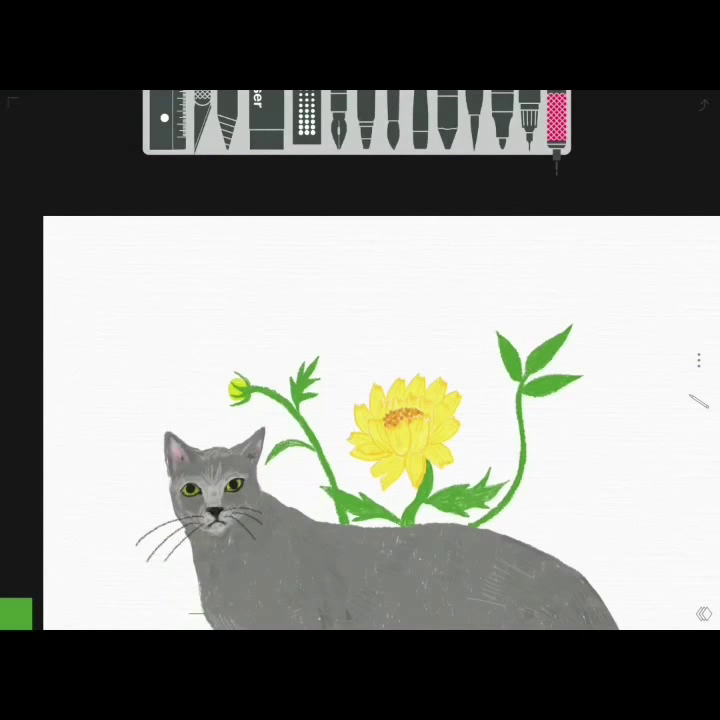
pyautogui.scroll(-3, 360, 400)
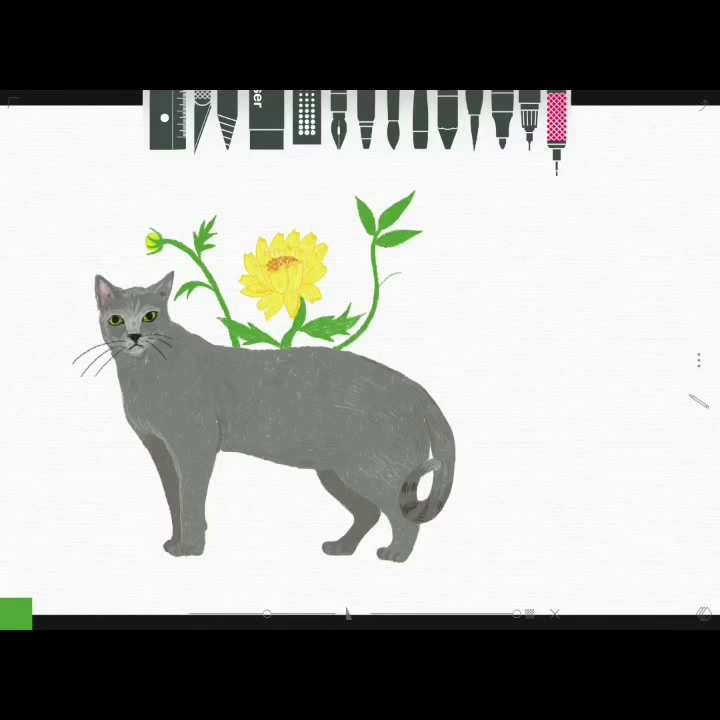
pyautogui.click(16, 613)
pyautogui.click(347, 613)
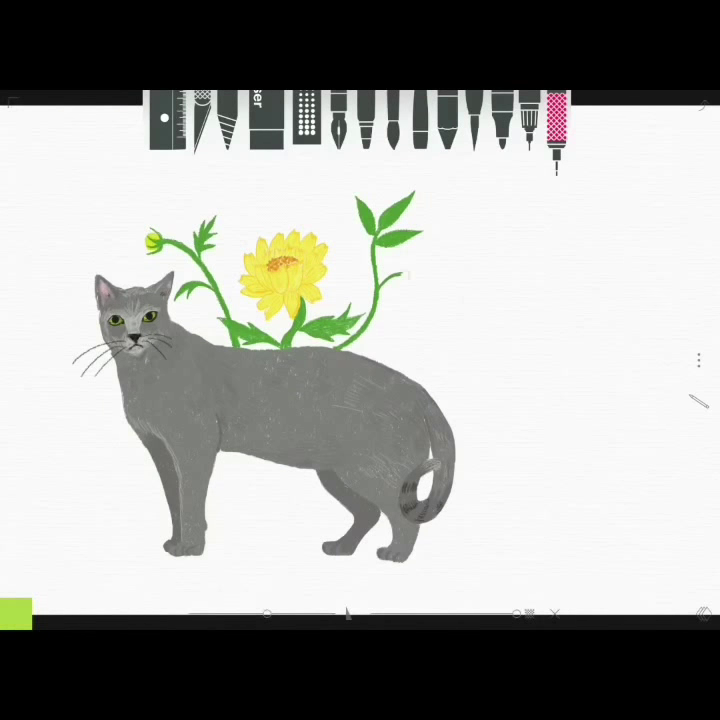
pyautogui.click(407, 274)
pyautogui.scroll(5, 431, 256)
pyautogui.click(16, 613)
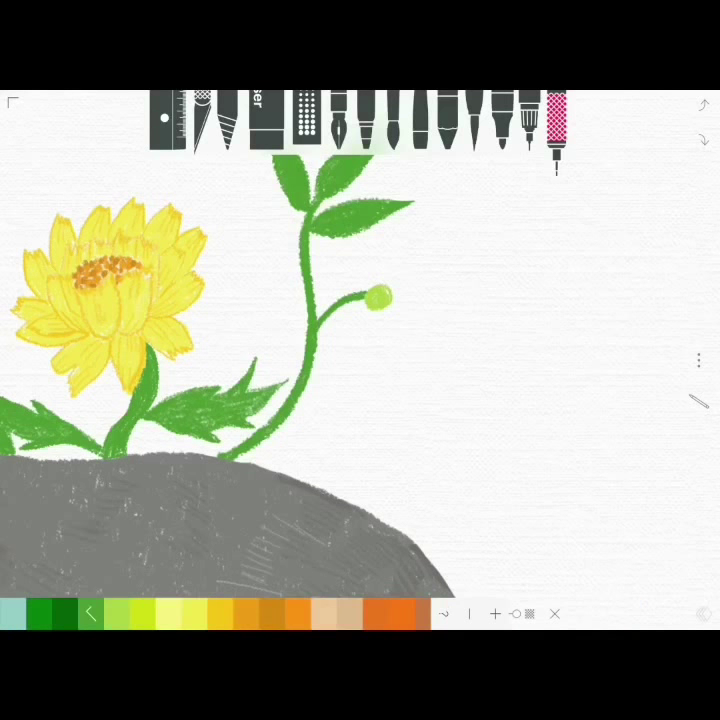
# Step: Add a green sepal to the new bud and leaves along the right stem
pyautogui.moveTo(370, 302)
pyautogui.mouseDown()
pyautogui.moveTo(384, 316)
pyautogui.moveTo(383, 279)
pyautogui.mouseUp()
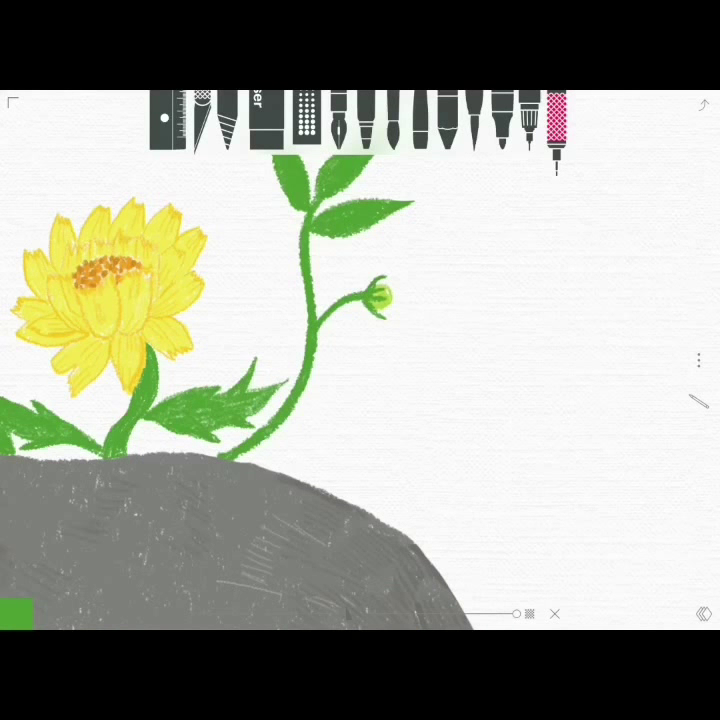
pyautogui.moveTo(276, 316); pyautogui.dragTo(228, 244)
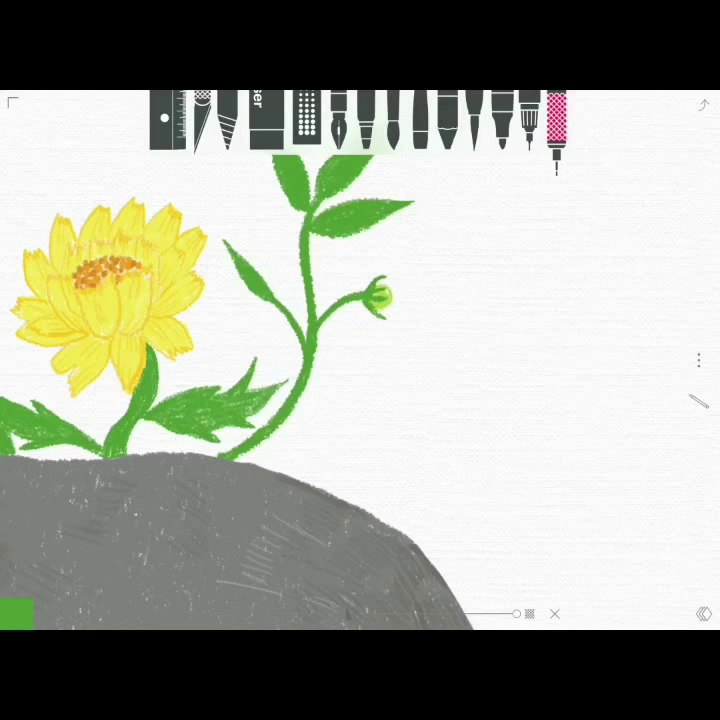
pyautogui.moveTo(288, 308); pyautogui.dragTo(277, 241)
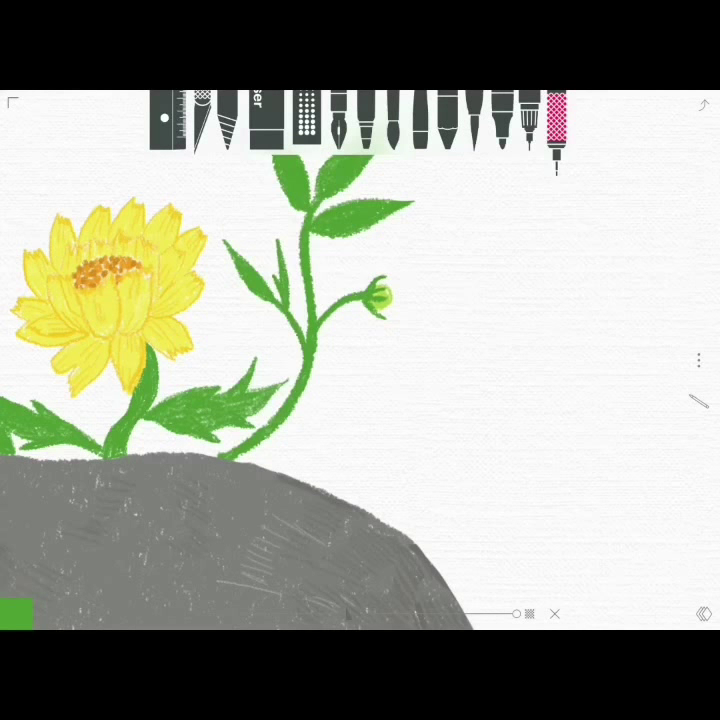
pyautogui.moveTo(270, 322)
pyautogui.mouseDown()
pyautogui.moveTo(238, 300)
pyautogui.moveTo(202, 320)
pyautogui.moveTo(210, 312)
pyautogui.mouseUp()
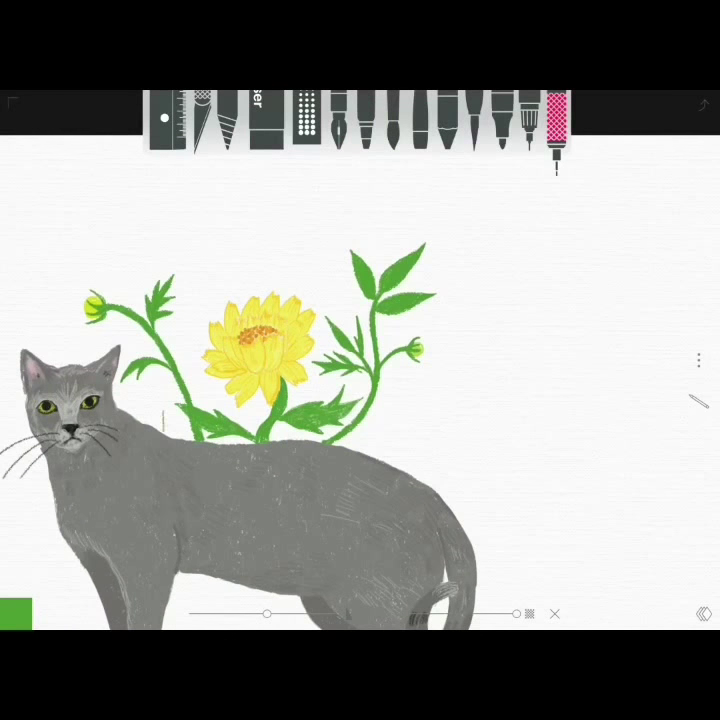
# Step: Draw and fill dark green blade-shaped leaves beside the left stem
pyautogui.click(16, 614)
pyautogui.moveTo(170, 384); pyautogui.dragTo(164, 432)
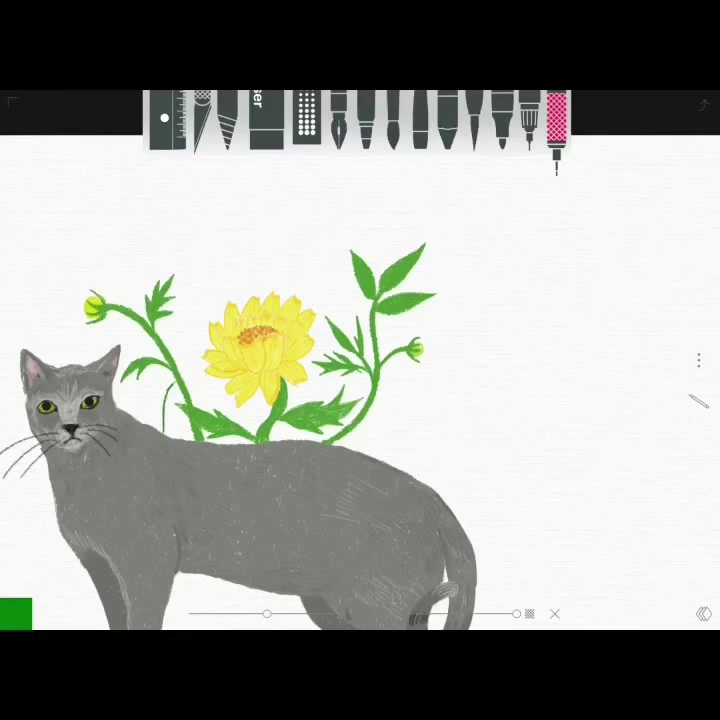
pyautogui.scroll(5, 247, 397)
pyautogui.moveTo(135, 340)
pyautogui.mouseDown()
pyautogui.moveTo(118, 362)
pyautogui.moveTo(125, 350)
pyautogui.mouseUp()
pyautogui.moveTo(100, 395)
pyautogui.mouseDown()
pyautogui.moveTo(78, 470)
pyautogui.moveTo(72, 420)
pyautogui.mouseUp()
pyautogui.moveTo(100, 340)
pyautogui.mouseDown()
pyautogui.moveTo(90, 365)
pyautogui.moveTo(75, 368)
pyautogui.moveTo(88, 356)
pyautogui.moveTo(75, 368)
pyautogui.moveTo(55, 440)
pyautogui.moveTo(70, 455)
pyautogui.mouseUp()
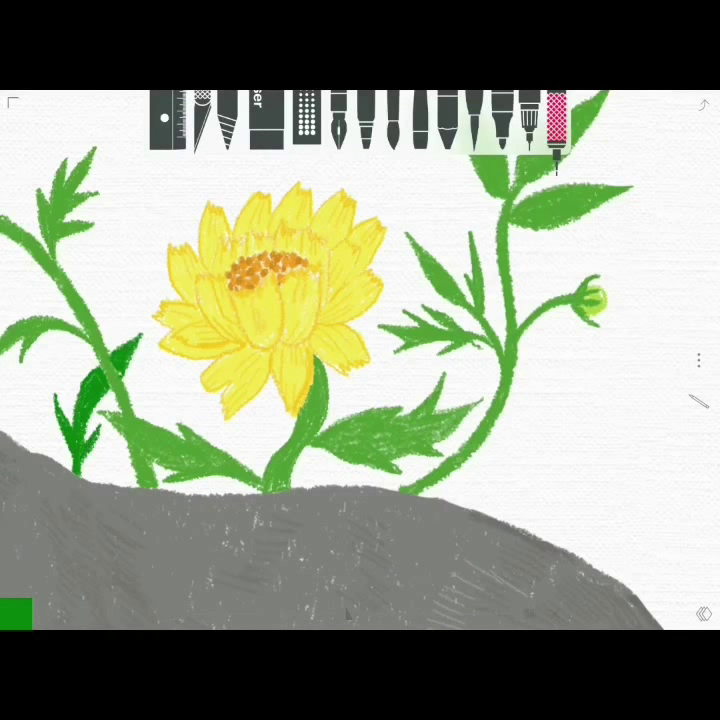
pyautogui.scroll(-5, 360, 360)
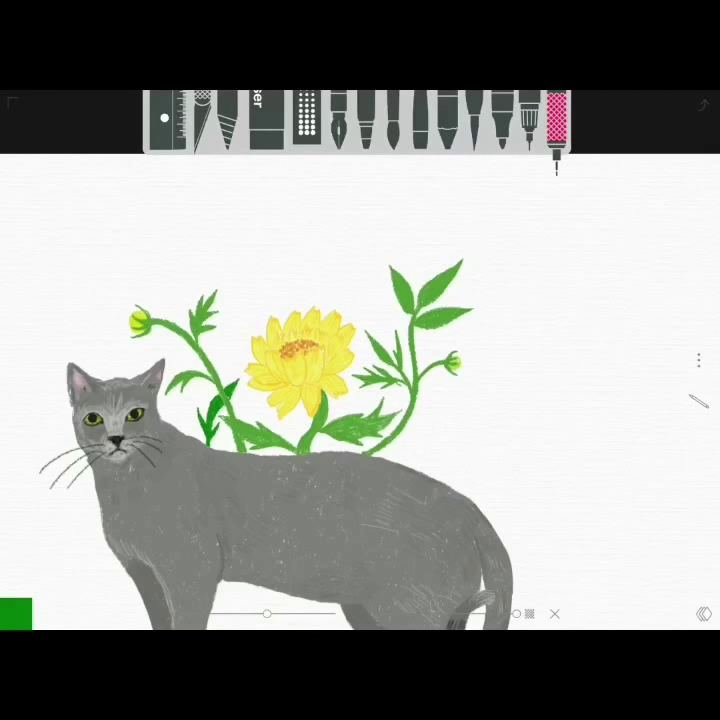
pyautogui.scroll(5, 200, 430)
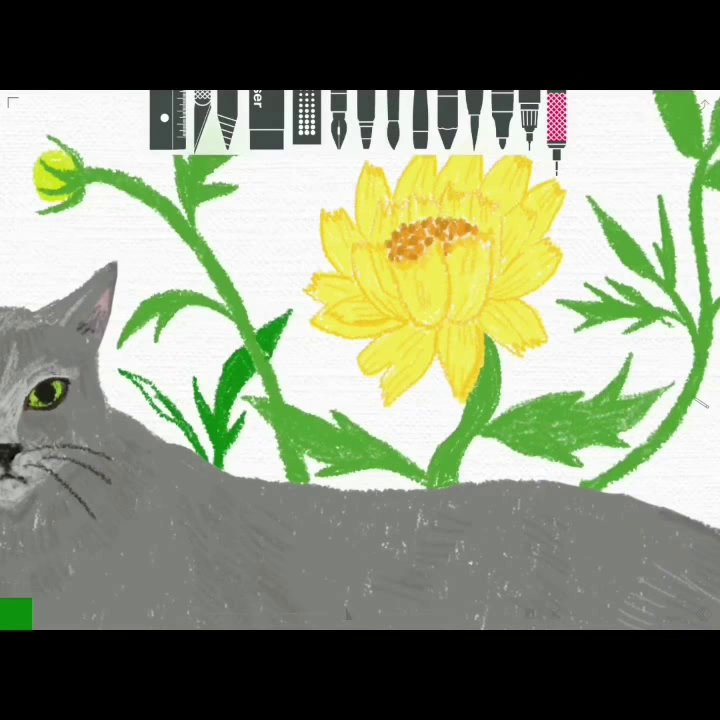
pyautogui.moveTo(120, 372); pyautogui.dragTo(195, 440)
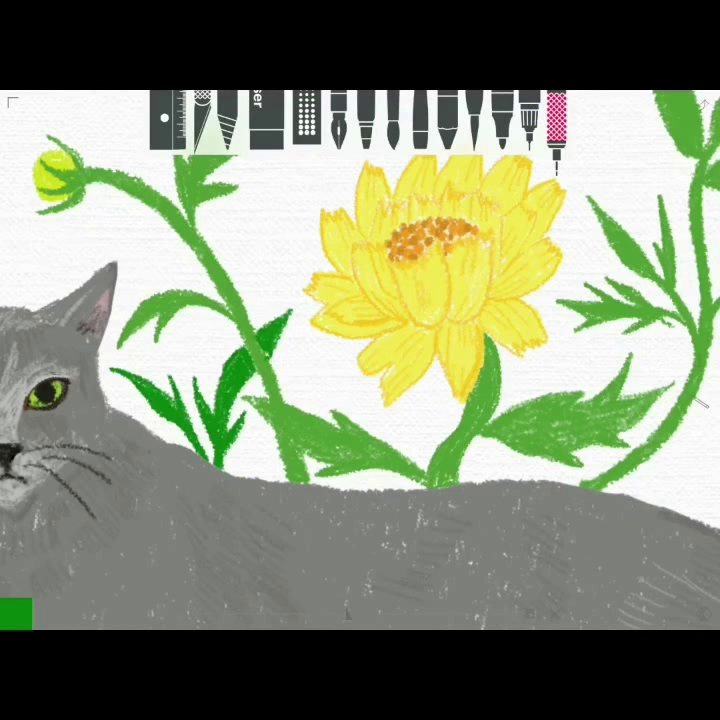
pyautogui.scroll(-5, 360, 360)
# Step: In lighter green, draw a branch curving right over the cat's back with leaves along it
pyautogui.click(16, 613)
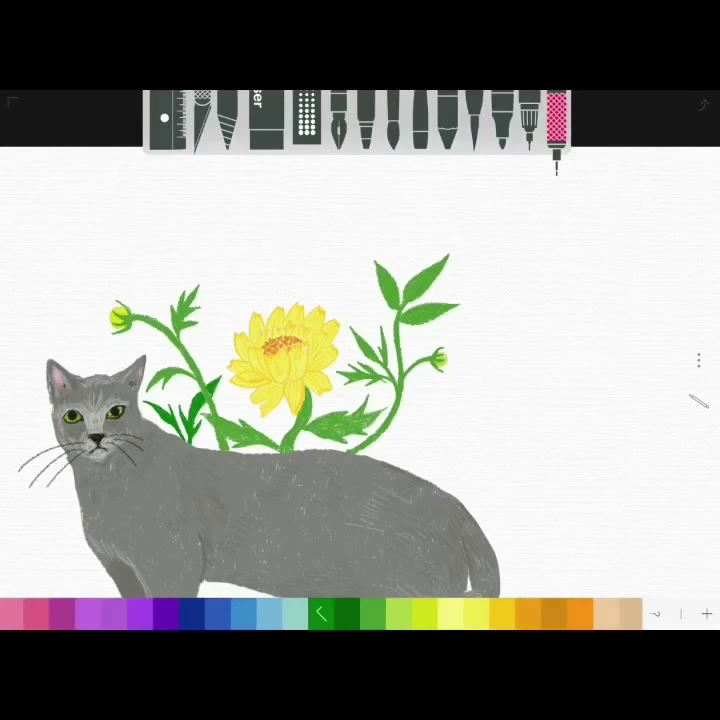
pyautogui.click(355, 612)
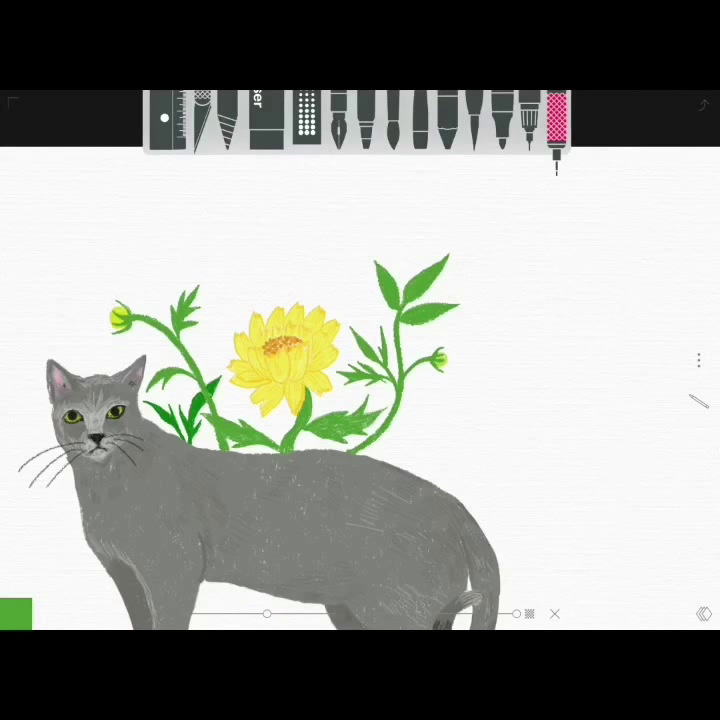
pyautogui.moveTo(415, 410)
pyautogui.mouseDown()
pyautogui.moveTo(460, 406)
pyautogui.moveTo(431, 382)
pyautogui.mouseUp()
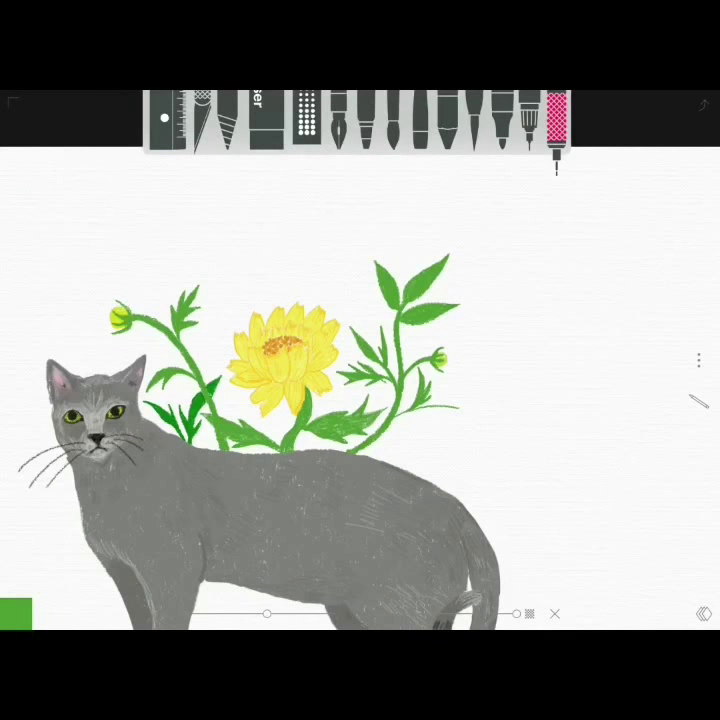
pyautogui.moveTo(412, 412)
pyautogui.mouseDown()
pyautogui.moveTo(466, 410)
pyautogui.moveTo(472, 428)
pyautogui.mouseUp()
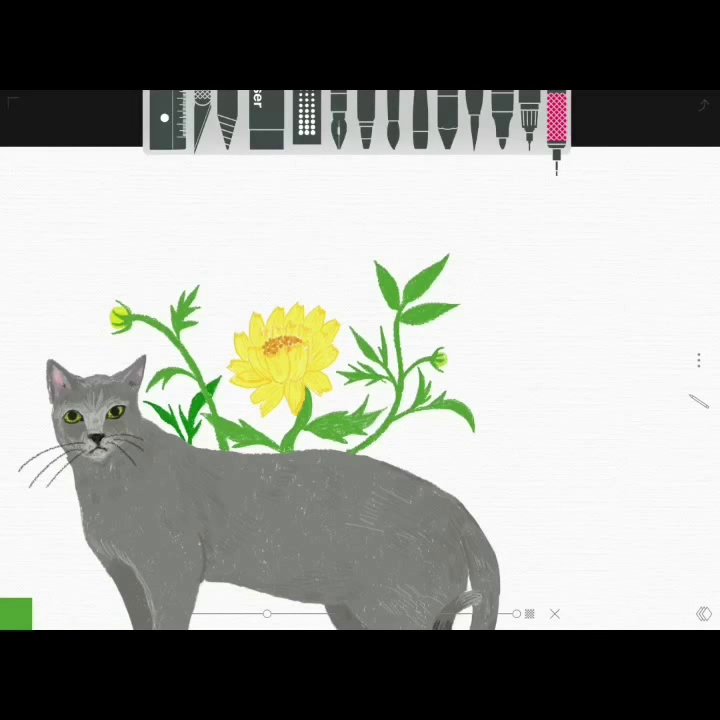
pyautogui.moveTo(385, 458); pyautogui.dragTo(506, 475)
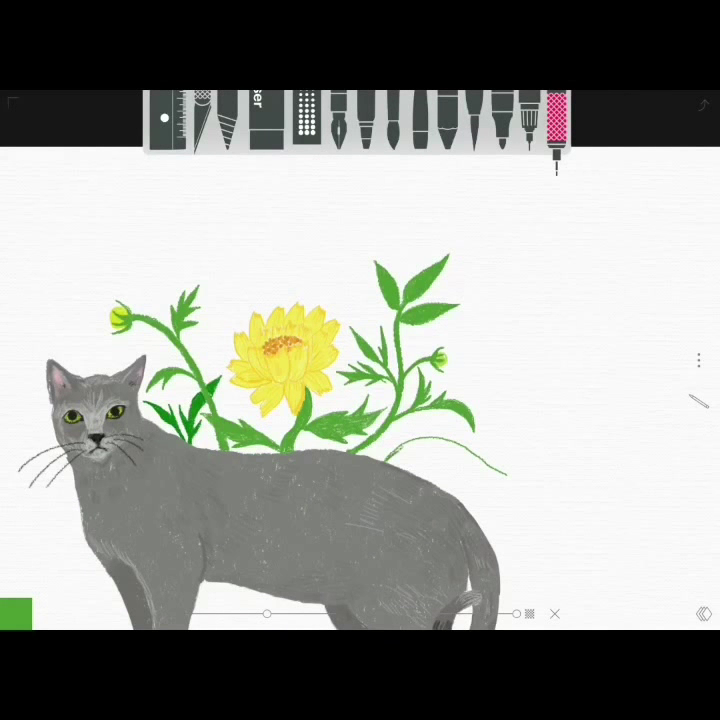
pyautogui.moveTo(445, 445); pyautogui.dragTo(504, 473)
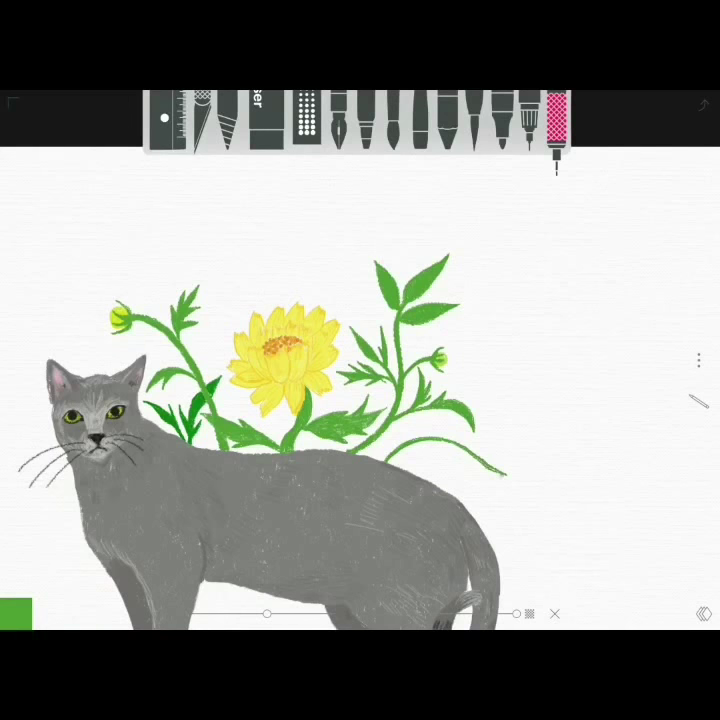
pyautogui.moveTo(440, 445)
pyautogui.mouseDown()
pyautogui.moveTo(462, 490)
pyautogui.moveTo(445, 447)
pyautogui.moveTo(460, 480)
pyautogui.mouseUp()
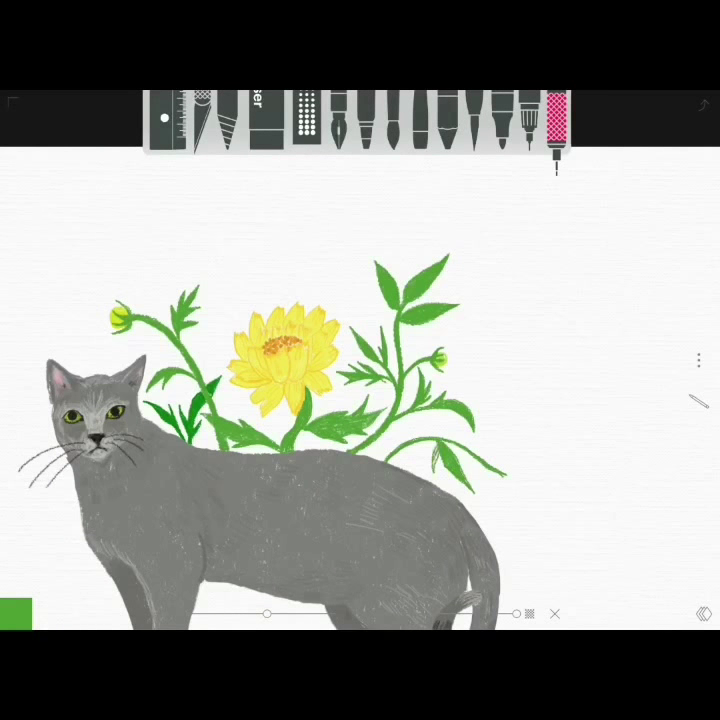
pyautogui.moveTo(478, 460); pyautogui.dragTo(512, 497)
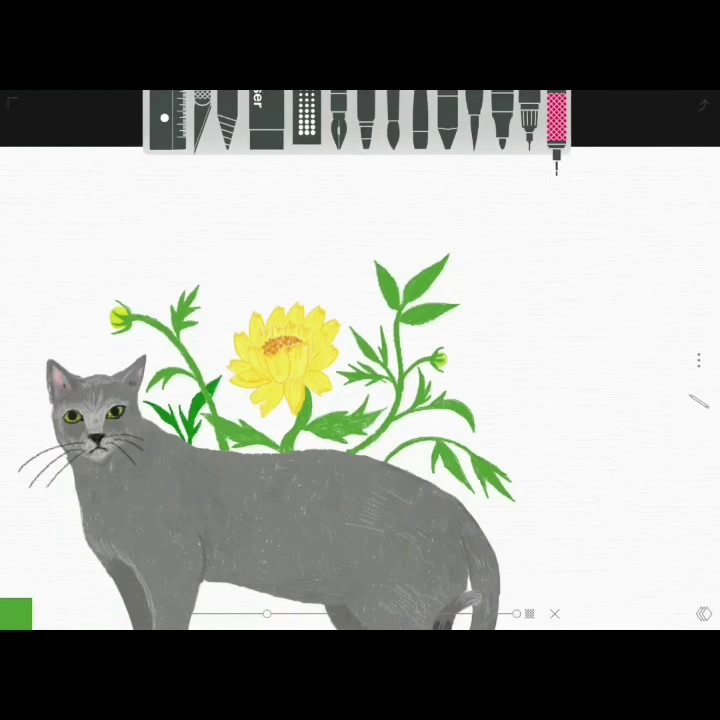
pyautogui.moveTo(404, 453)
pyautogui.mouseDown()
pyautogui.moveTo(410, 469)
pyautogui.moveTo(404, 465)
pyautogui.mouseUp()
# Step: Dot a small lime bud by the left stem, then return to green
pyautogui.click(15, 613)
pyautogui.click(241, 612)
pyautogui.click(208, 341)
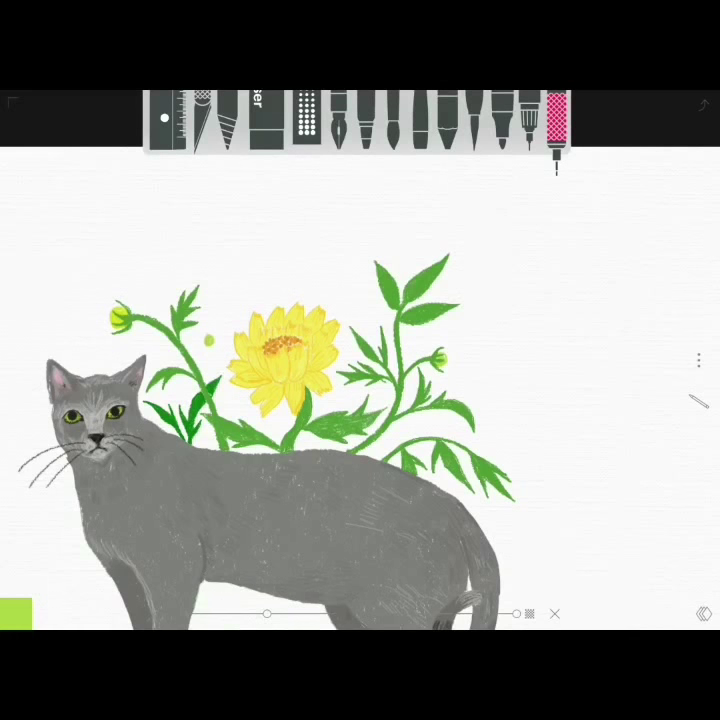
pyautogui.click(15, 613)
pyautogui.click(575, 612)
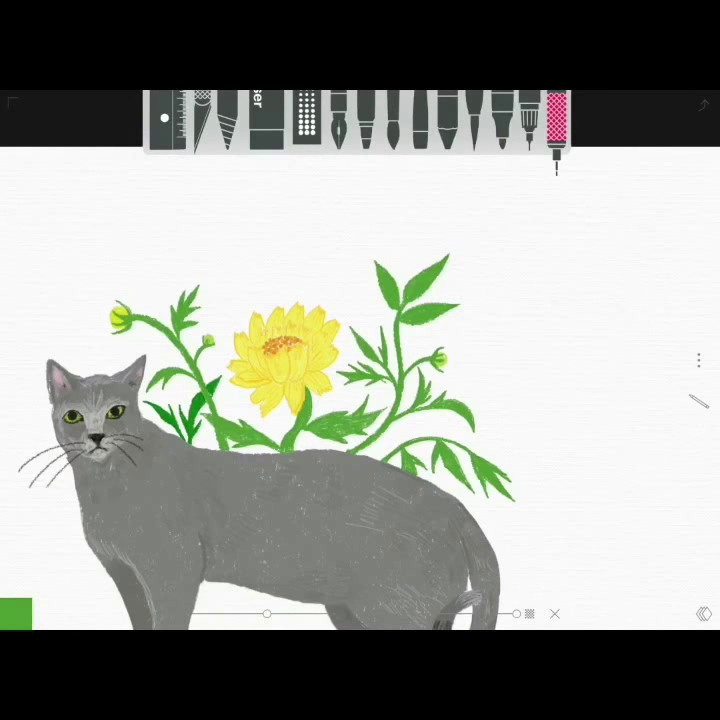
# Step: Draw a spiky dark-green leaf with veins above-left of the flower
pyautogui.click(15, 613)
pyautogui.click(294, 613)
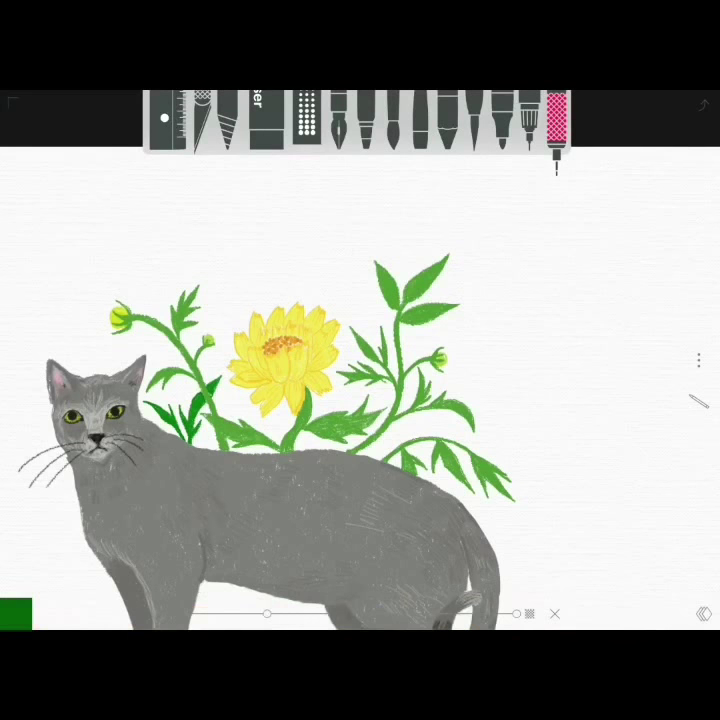
pyautogui.moveTo(232, 263); pyautogui.dragTo(262, 297)
pyautogui.moveTo(224, 276)
pyautogui.mouseDown()
pyautogui.moveTo(252, 290)
pyautogui.moveTo(258, 262)
pyautogui.moveTo(252, 300)
pyautogui.mouseUp()
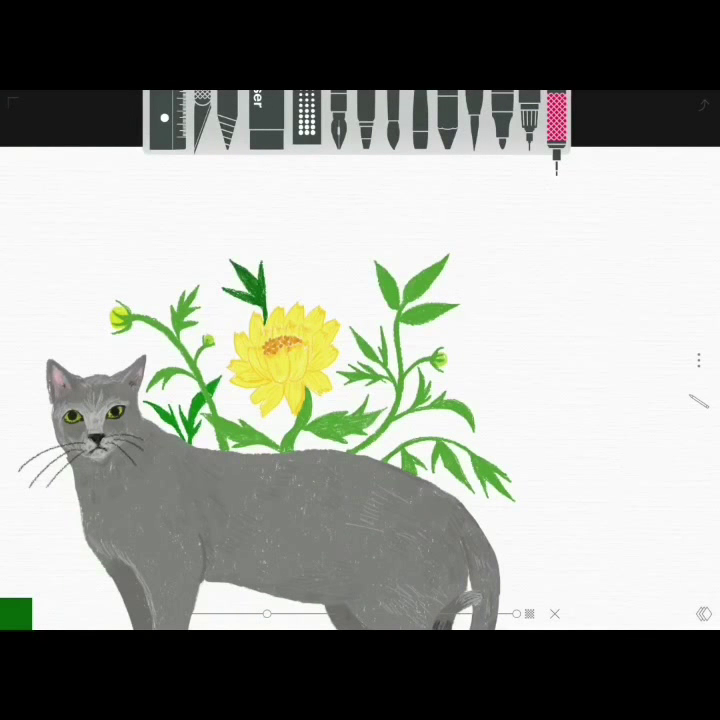
# Step: Add thin dark stems among the leaves and a darker leaf below the yellow flower
pyautogui.moveTo(266, 416); pyautogui.dragTo(268, 450)
pyautogui.moveTo(322, 400); pyautogui.dragTo(321, 450)
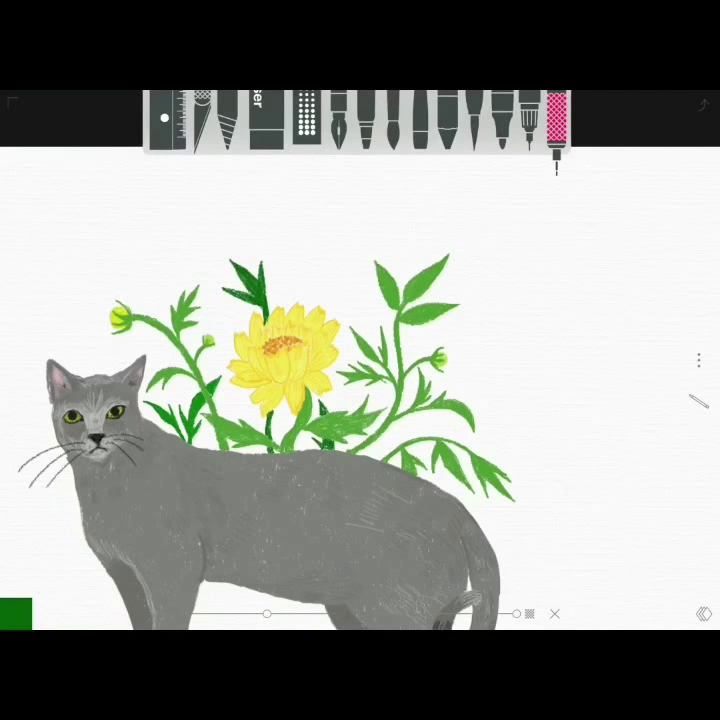
pyautogui.moveTo(375, 393); pyautogui.dragTo(375, 457)
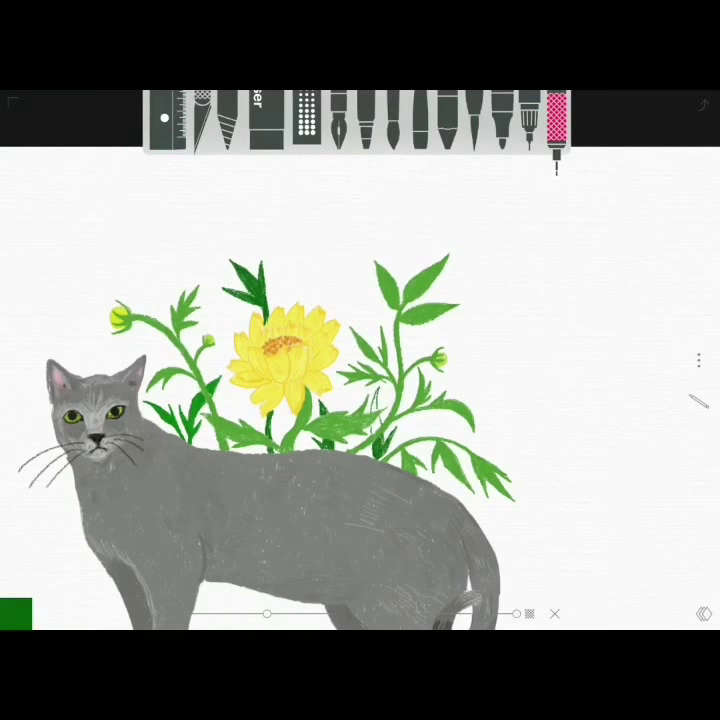
pyautogui.moveTo(375, 399); pyautogui.dragTo(367, 455)
pyautogui.moveTo(251, 419)
pyautogui.mouseDown()
pyautogui.moveTo(229, 400)
pyautogui.moveTo(245, 400)
pyautogui.mouseUp()
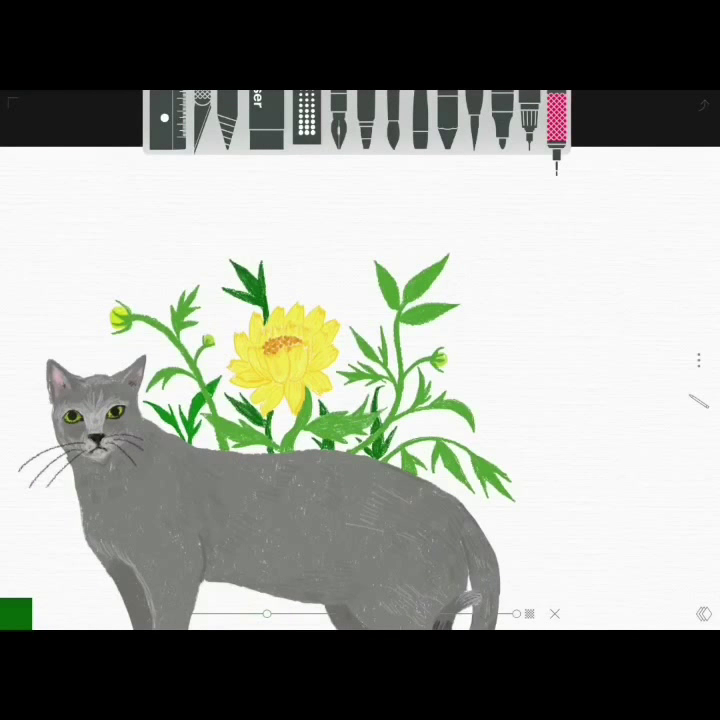
# Step: Draw and thicken a dark-green stem reaching down-left from the cat's chest
pyautogui.scroll(-3, 360, 360)
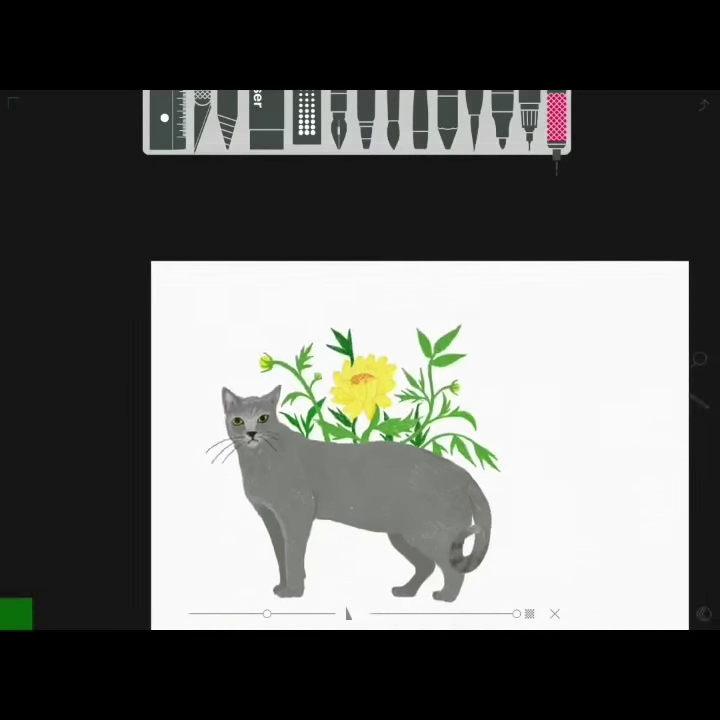
pyautogui.scroll(5, 360, 360)
pyautogui.moveTo(170, 430)
pyautogui.mouseDown()
pyautogui.moveTo(42, 560)
pyautogui.moveTo(98, 512)
pyautogui.moveTo(102, 474)
pyautogui.mouseUp()
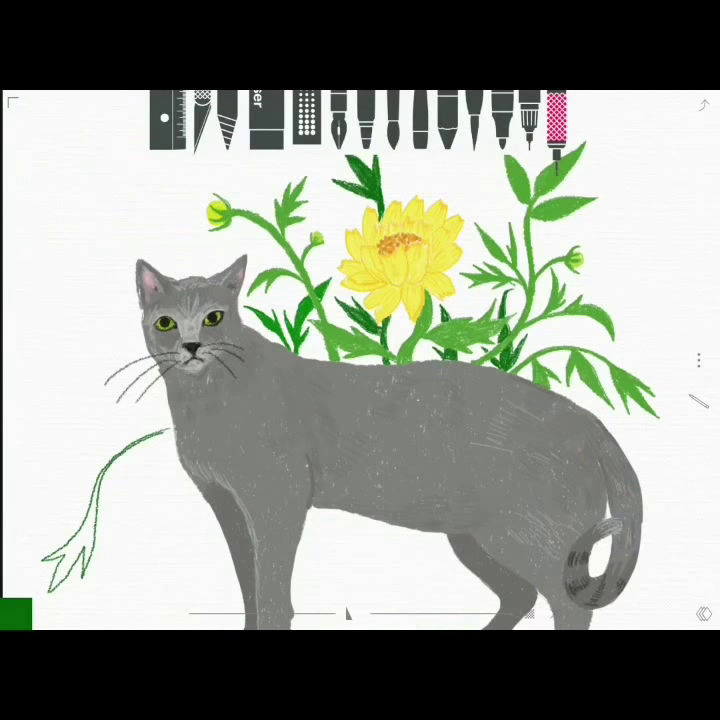
pyautogui.moveTo(170, 428)
pyautogui.mouseDown()
pyautogui.moveTo(118, 458)
pyautogui.moveTo(98, 482)
pyautogui.moveTo(76, 545)
pyautogui.mouseUp()
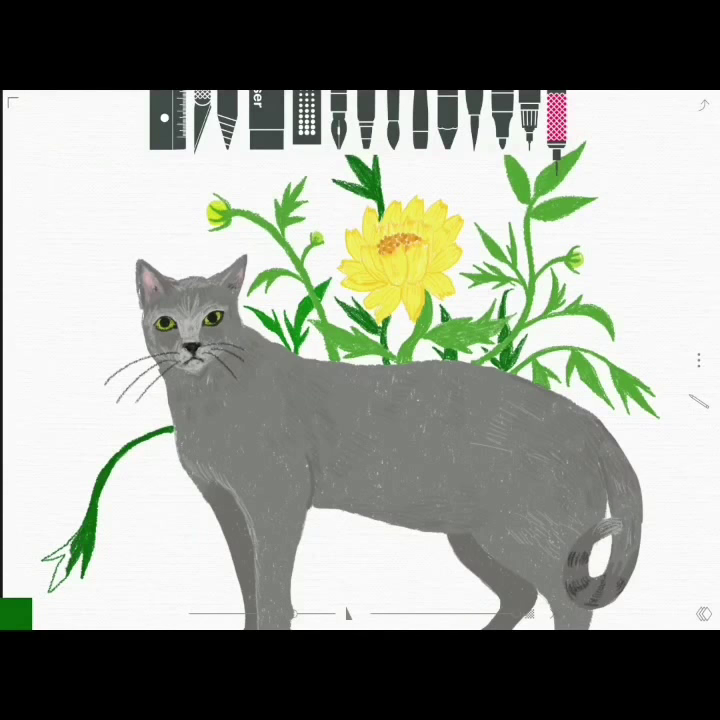
pyautogui.moveTo(90, 495); pyautogui.dragTo(50, 586)
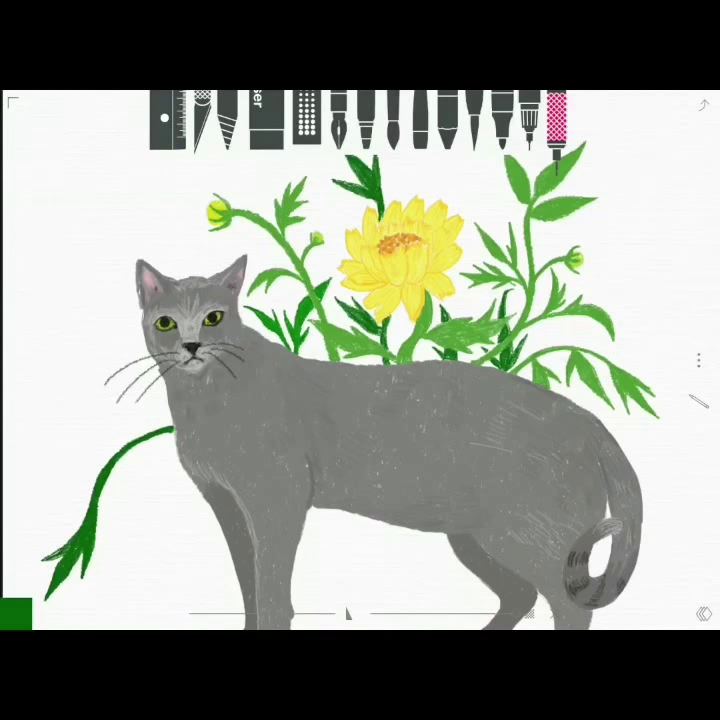
# Step: Set brush size 46 and add leaves off the stem and beside the chest
pyautogui.moveTo(35, 320); pyautogui.dragTo(36, 310)
pyautogui.moveTo(100, 425)
pyautogui.mouseDown()
pyautogui.moveTo(93, 485)
pyautogui.moveTo(93, 470)
pyautogui.moveTo(50, 452)
pyautogui.mouseUp()
pyautogui.moveTo(98, 478); pyautogui.dragTo(48, 512)
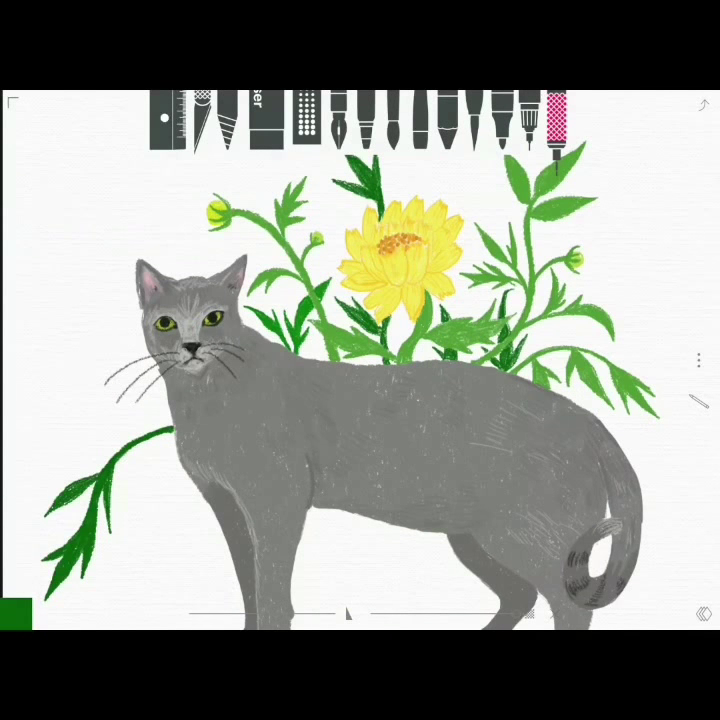
pyautogui.moveTo(148, 442); pyautogui.dragTo(134, 500)
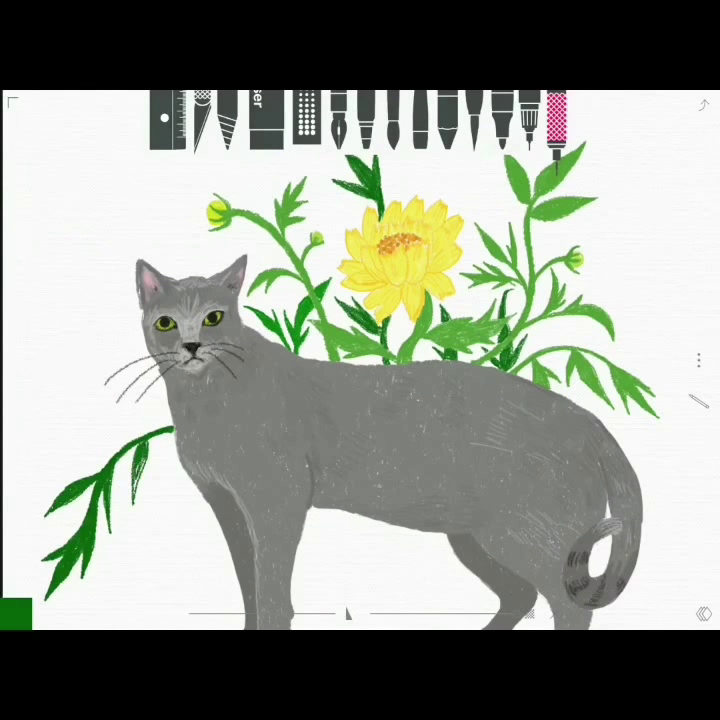
pyautogui.moveTo(128, 440)
pyautogui.mouseDown()
pyautogui.moveTo(50, 462)
pyautogui.moveTo(115, 446)
pyautogui.mouseUp()
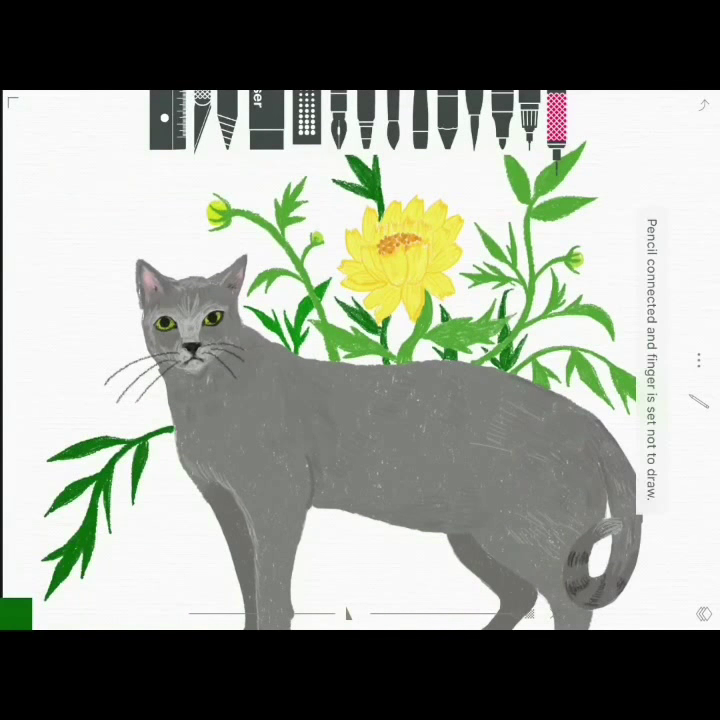
# Step: Draw and fill a small dark leaf left of the cat's head
pyautogui.scroll(-3, 360, 360)
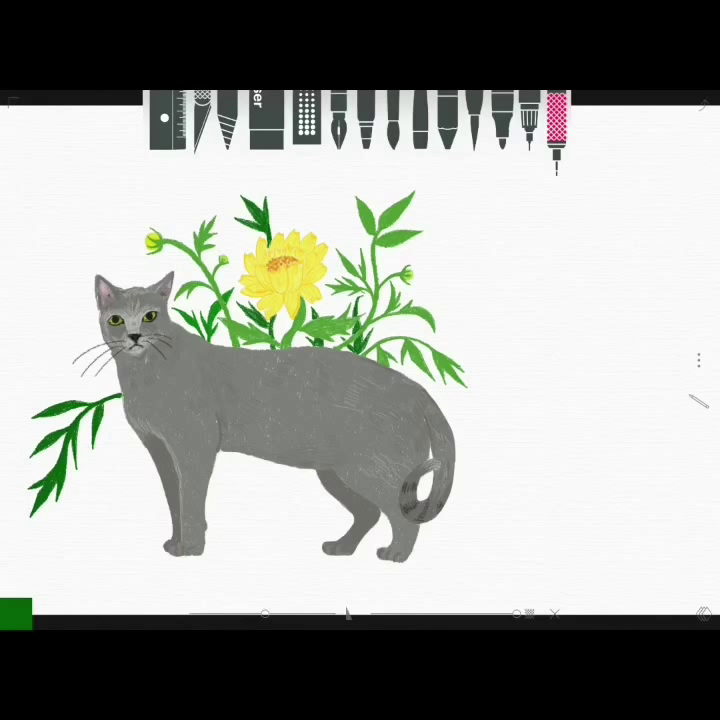
pyautogui.moveTo(98, 300)
pyautogui.mouseDown()
pyautogui.moveTo(57, 294)
pyautogui.moveTo(98, 318)
pyautogui.mouseUp()
pyautogui.moveTo(60, 296)
pyautogui.mouseDown()
pyautogui.moveTo(97, 292)
pyautogui.moveTo(96, 310)
pyautogui.moveTo(82, 318)
pyautogui.moveTo(64, 306)
pyautogui.moveTo(88, 312)
pyautogui.moveTo(80, 310)
pyautogui.moveTo(88, 320)
pyautogui.mouseUp()
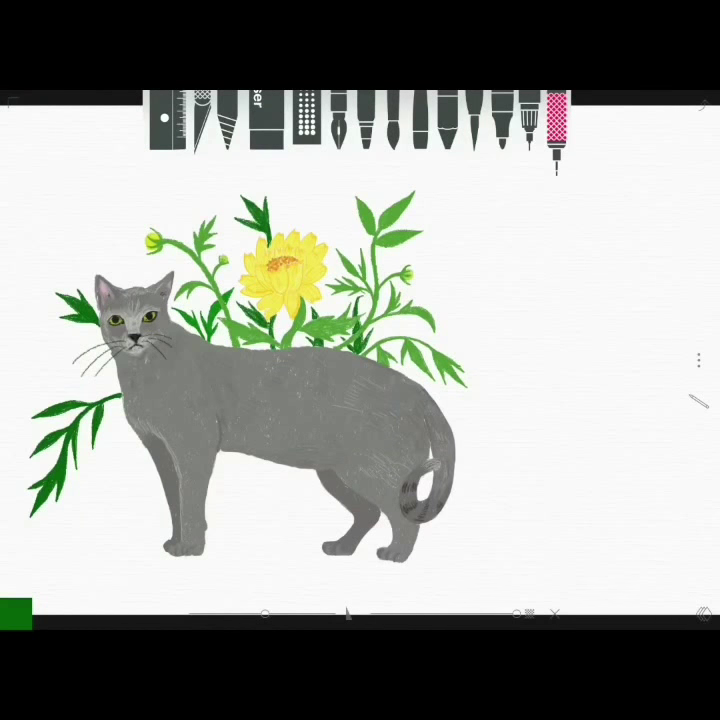
# Step: Undo a leaf behind the ear, then draw a light-green leaf right of the plants
pyautogui.moveTo(68, 250)
pyautogui.mouseDown()
pyautogui.moveTo(90, 288)
pyautogui.moveTo(88, 234)
pyautogui.moveTo(74, 240)
pyautogui.moveTo(75, 266)
pyautogui.mouseUp()
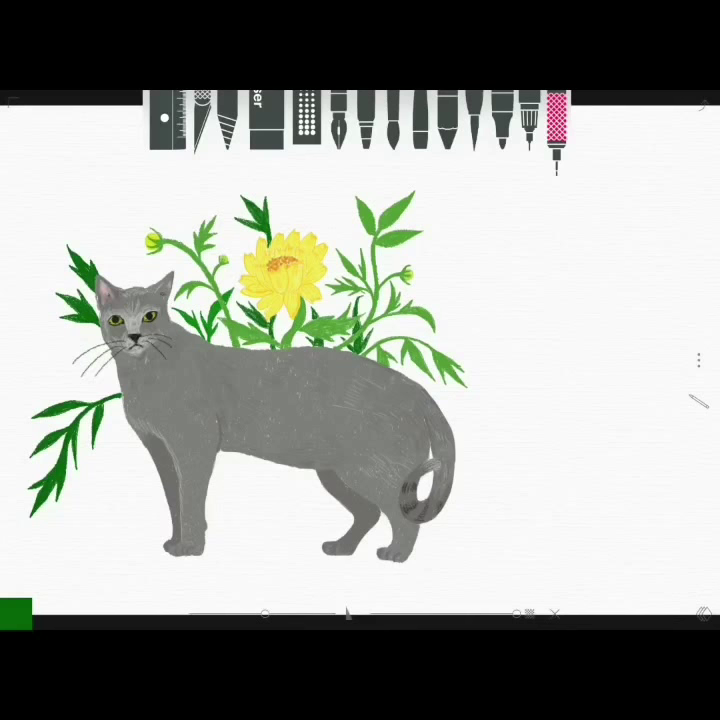
pyautogui.hotkey('ctrl', 'z')
pyautogui.click(15, 613)
pyautogui.click(60, 613)
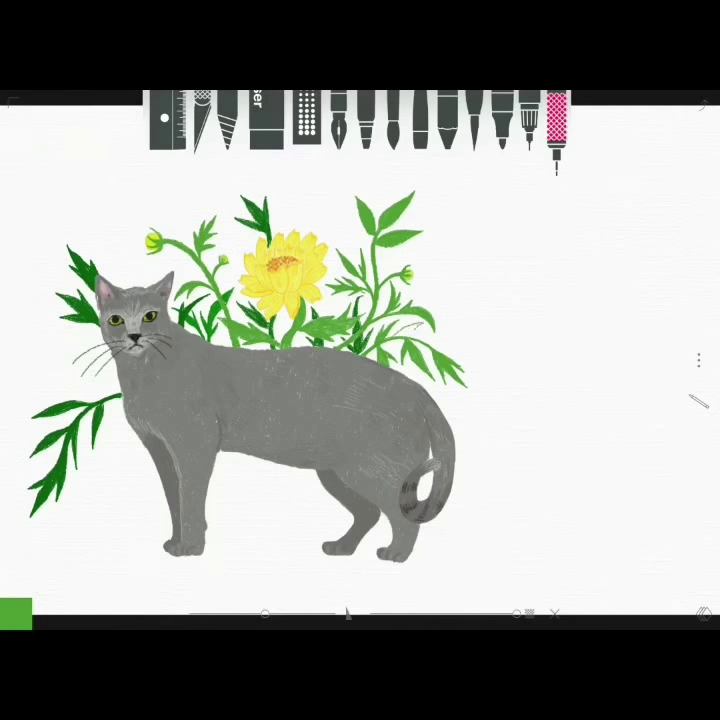
pyautogui.moveTo(415, 336)
pyautogui.mouseDown()
pyautogui.moveTo(468, 340)
pyautogui.moveTo(418, 344)
pyautogui.moveTo(466, 340)
pyautogui.mouseUp()
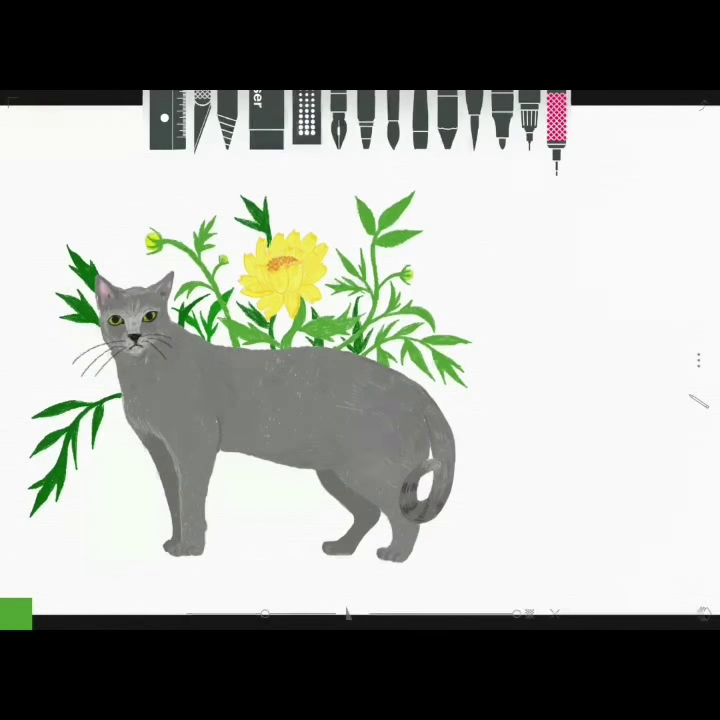
# Step: Add a thin dark-green stroke at the right edge of the leaves
pyautogui.click(15, 613)
pyautogui.click(615, 613)
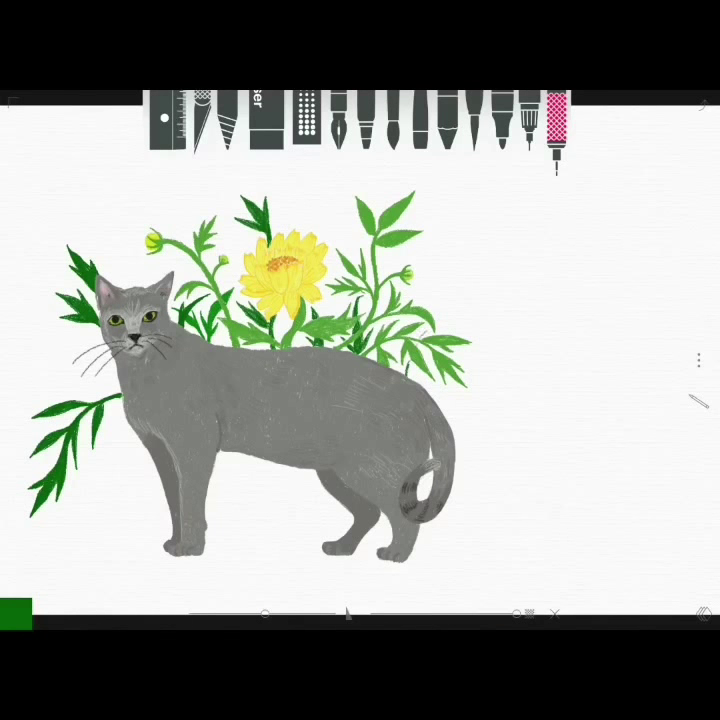
pyautogui.moveTo(437, 332); pyautogui.dragTo(452, 311)
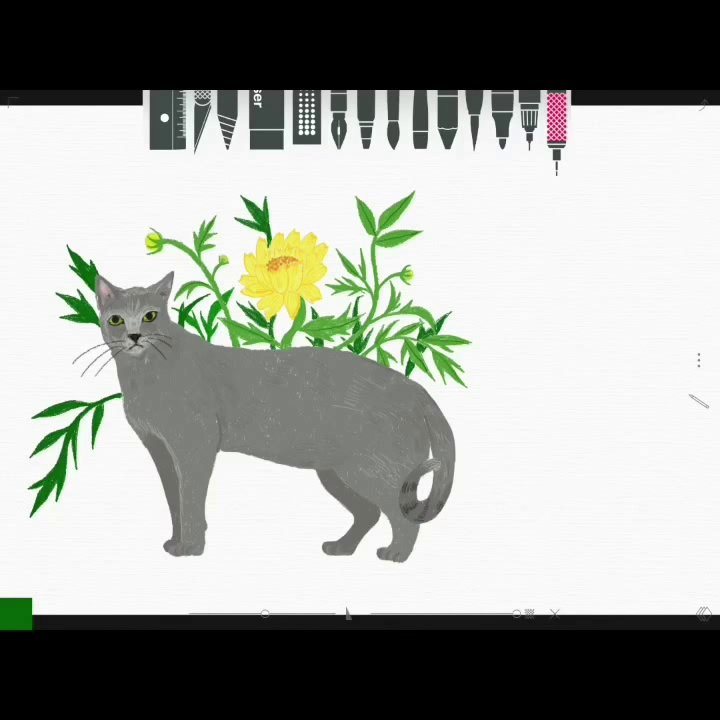
pyautogui.scroll(-3, 360, 360)
# Step: Switch to lighter green and fill the thin leaf below the cat's chest with pencil strokes
pyautogui.click(16, 613)
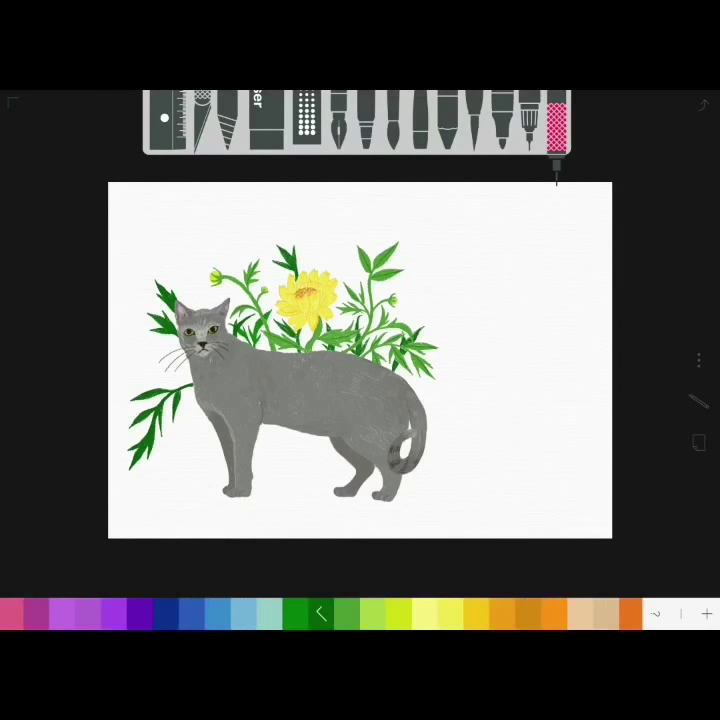
pyautogui.click(355, 613)
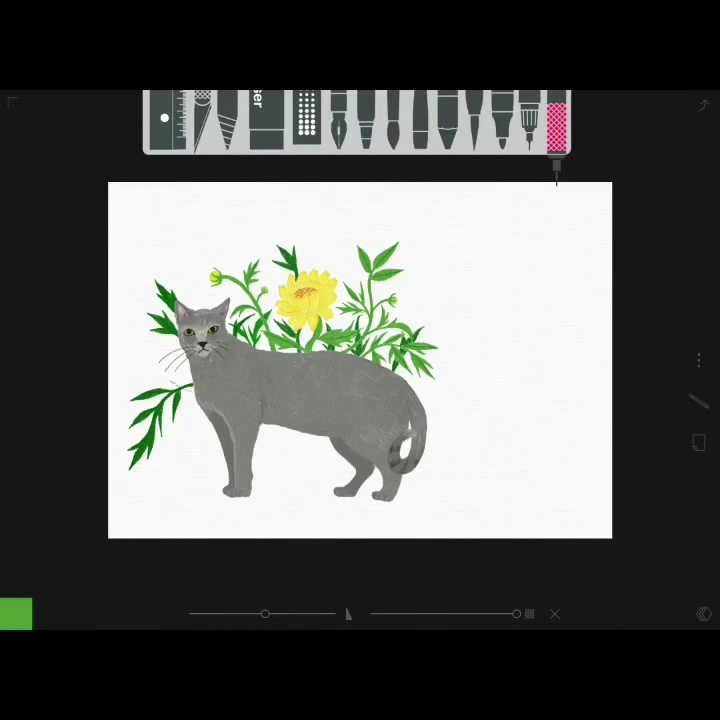
pyautogui.moveTo(185, 382); pyautogui.dragTo(148, 357)
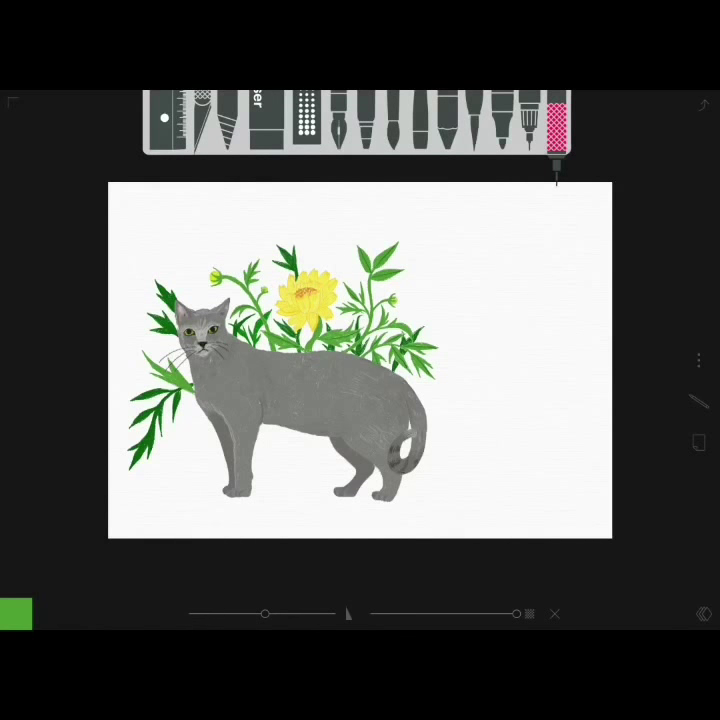
pyautogui.moveTo(198, 405); pyautogui.dragTo(172, 458)
pyautogui.scroll(5, 187, 400)
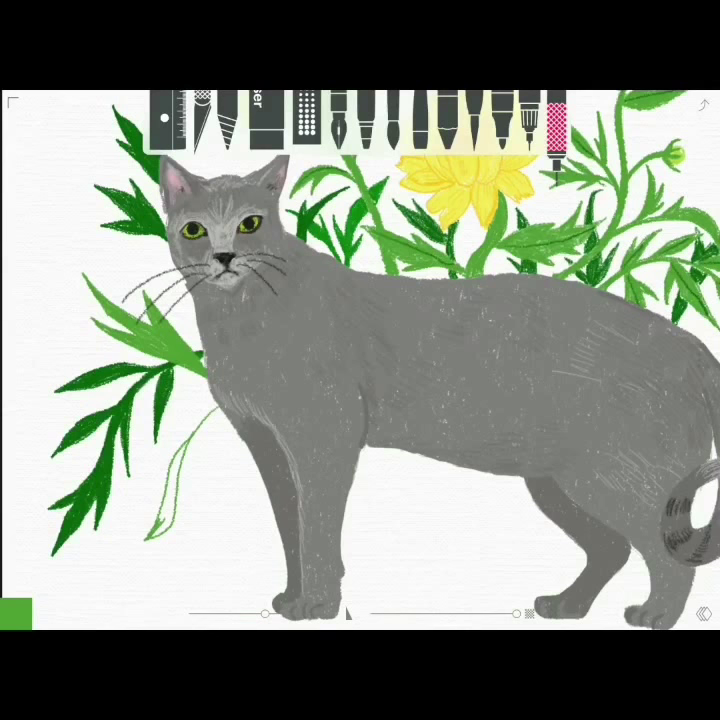
pyautogui.moveTo(185, 440)
pyautogui.mouseDown()
pyautogui.moveTo(165, 470)
pyautogui.moveTo(185, 500)
pyautogui.moveTo(160, 510)
pyautogui.mouseUp()
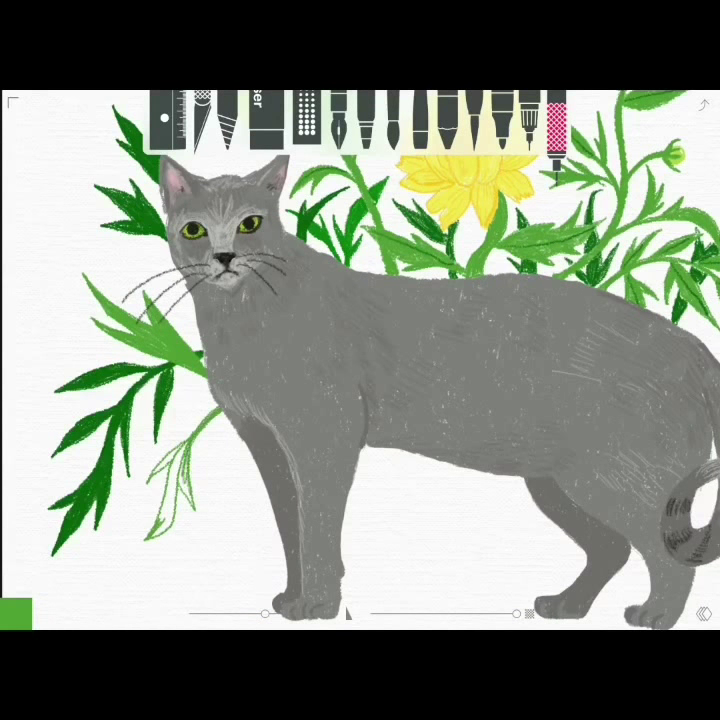
pyautogui.moveTo(175, 418)
pyautogui.mouseDown()
pyautogui.moveTo(165, 460)
pyautogui.moveTo(155, 446)
pyautogui.moveTo(128, 492)
pyautogui.mouseUp()
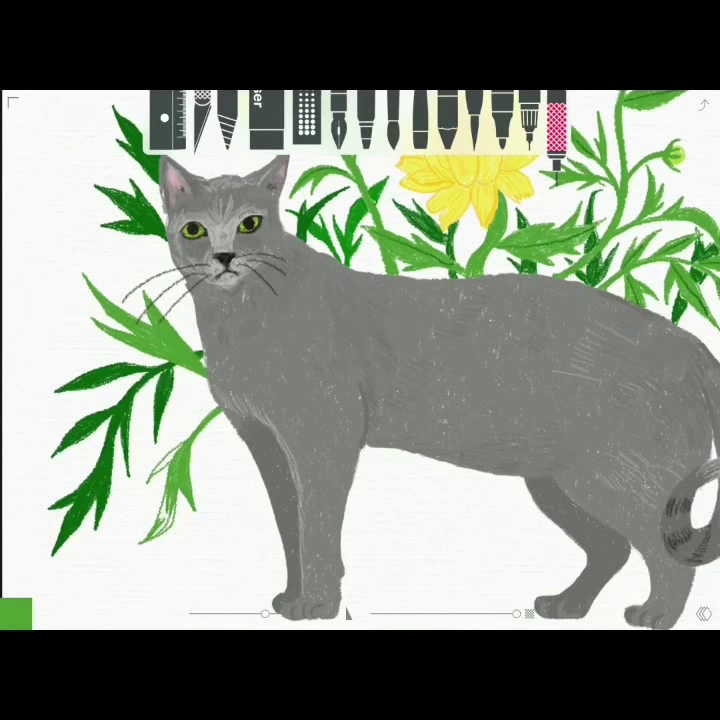
pyautogui.moveTo(152, 435); pyautogui.dragTo(142, 487)
pyautogui.moveTo(162, 403); pyautogui.dragTo(129, 452)
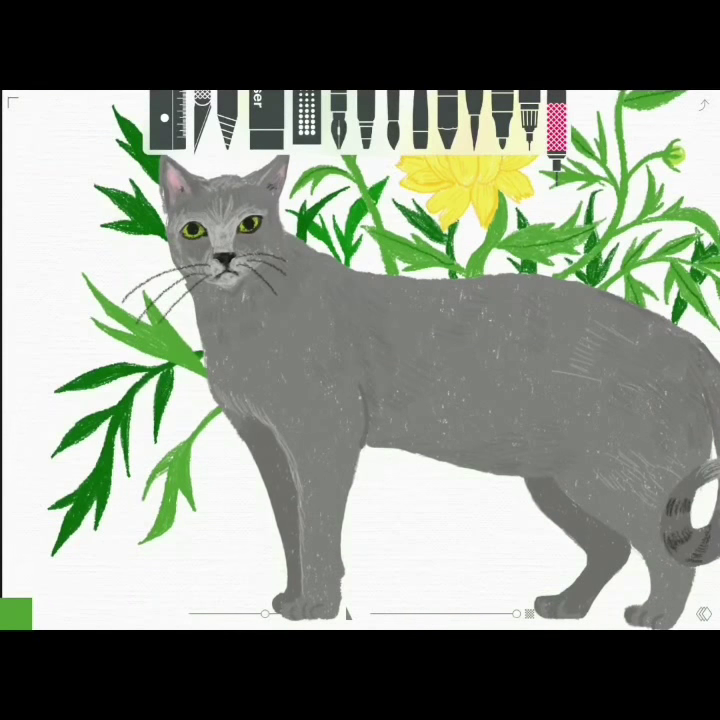
pyautogui.scroll(-5, 360, 360)
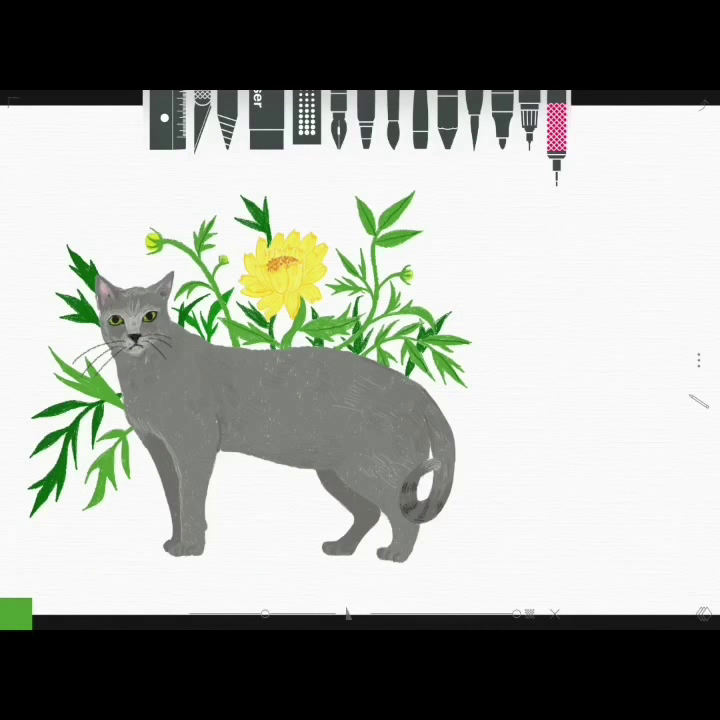
# Step: Draw a curving stem up from the cat's back with green leaves along it
pyautogui.moveTo(437, 400)
pyautogui.mouseDown()
pyautogui.moveTo(517, 318)
pyautogui.moveTo(513, 325)
pyautogui.mouseUp()
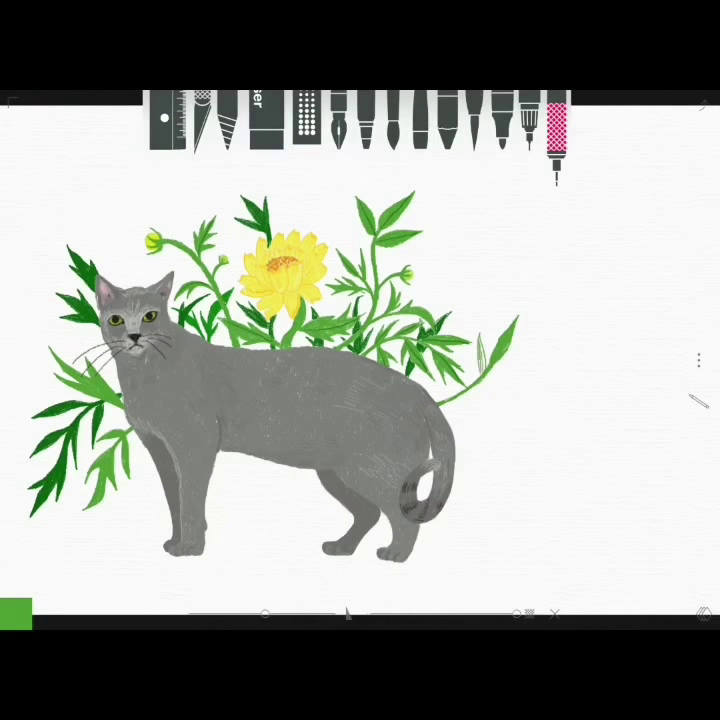
pyautogui.moveTo(488, 362); pyautogui.dragTo(520, 348)
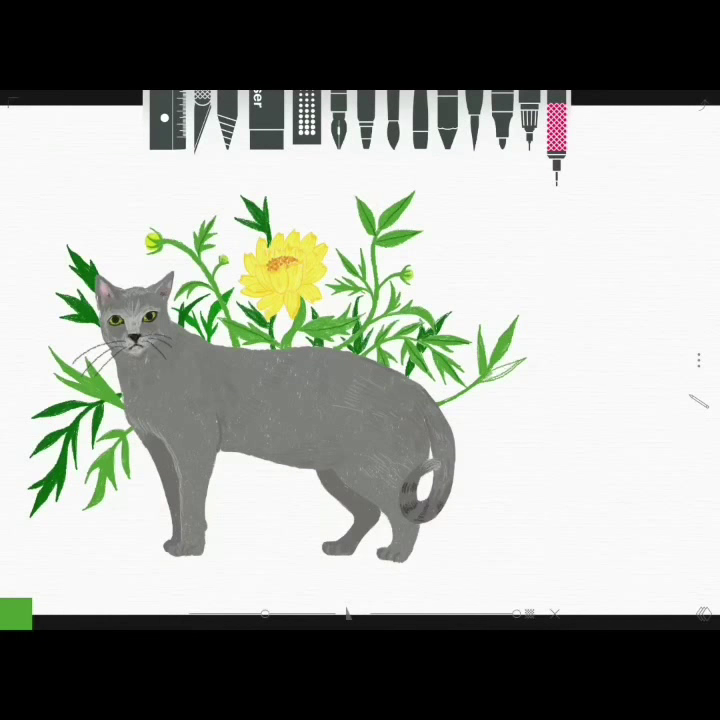
pyautogui.moveTo(463, 404)
pyautogui.mouseDown()
pyautogui.moveTo(474, 434)
pyautogui.moveTo(489, 399)
pyautogui.moveTo(512, 385)
pyautogui.mouseUp()
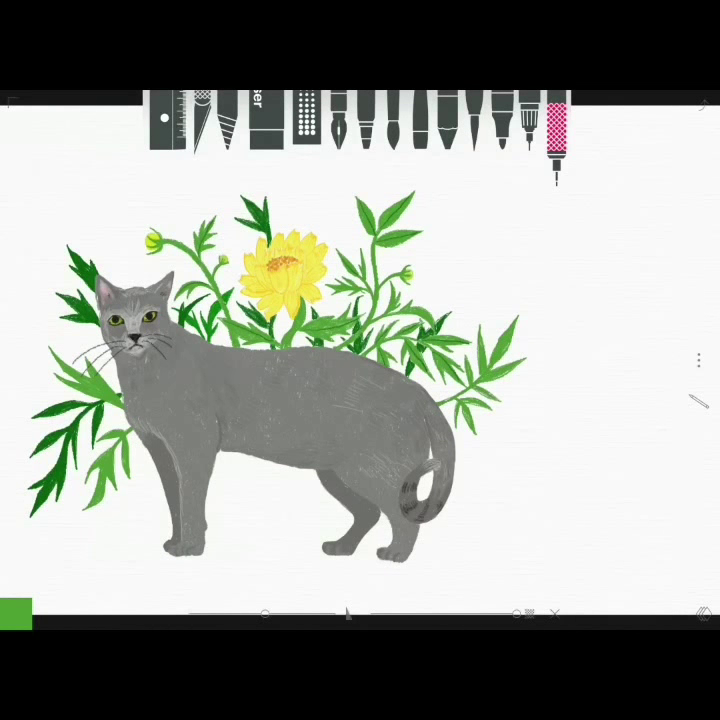
pyautogui.moveTo(434, 398); pyautogui.dragTo(440, 372)
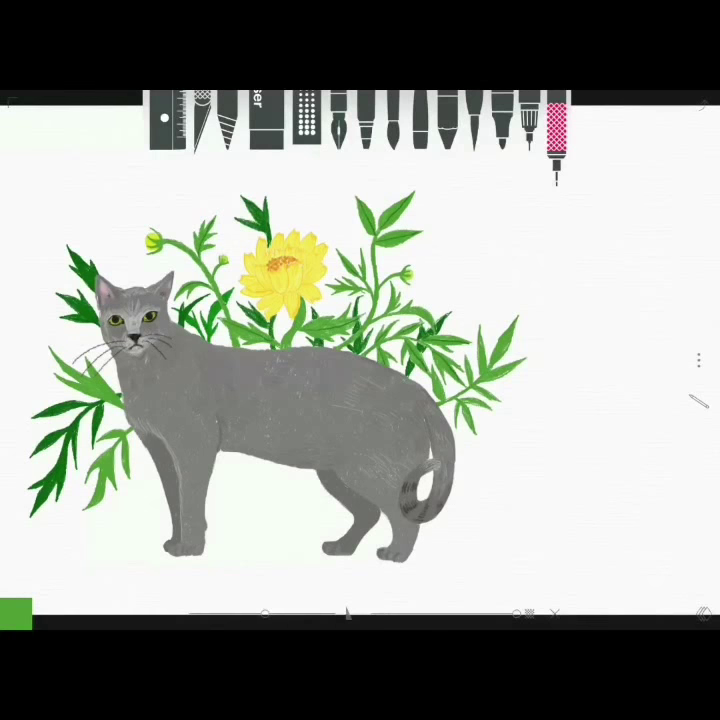
# Step: Switch between the light and dark green swatches, then zoom out to view the composition
pyautogui.click(15, 612)
pyautogui.click(60, 612)
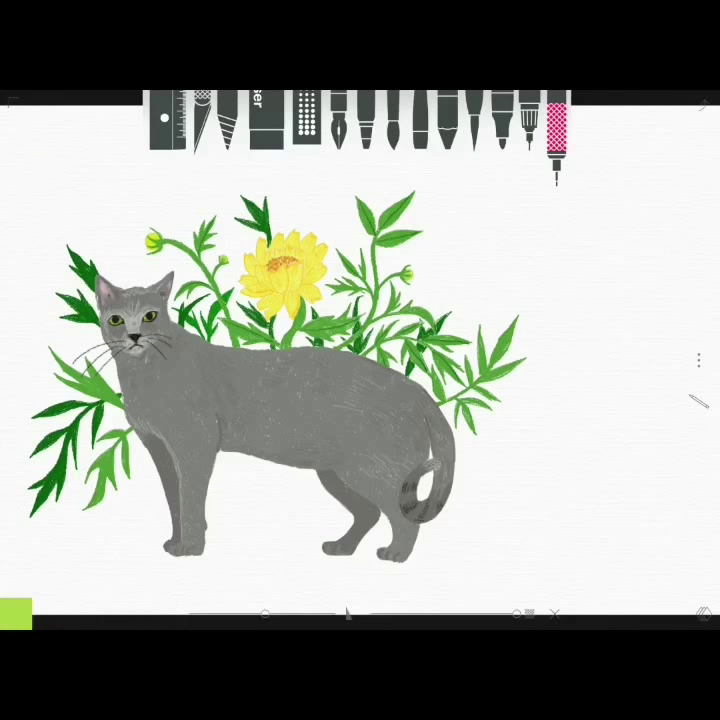
pyautogui.click(15, 612)
pyautogui.click(60, 612)
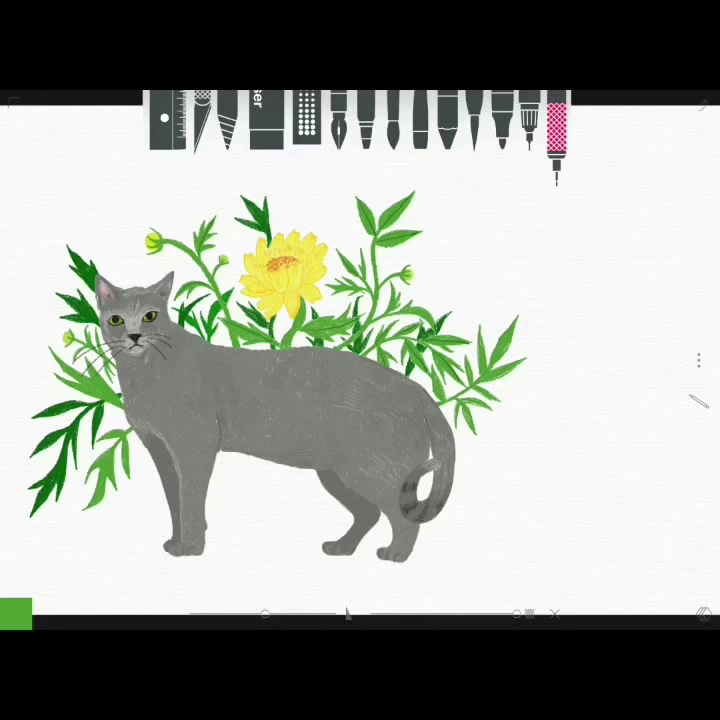
pyautogui.click(15, 612)
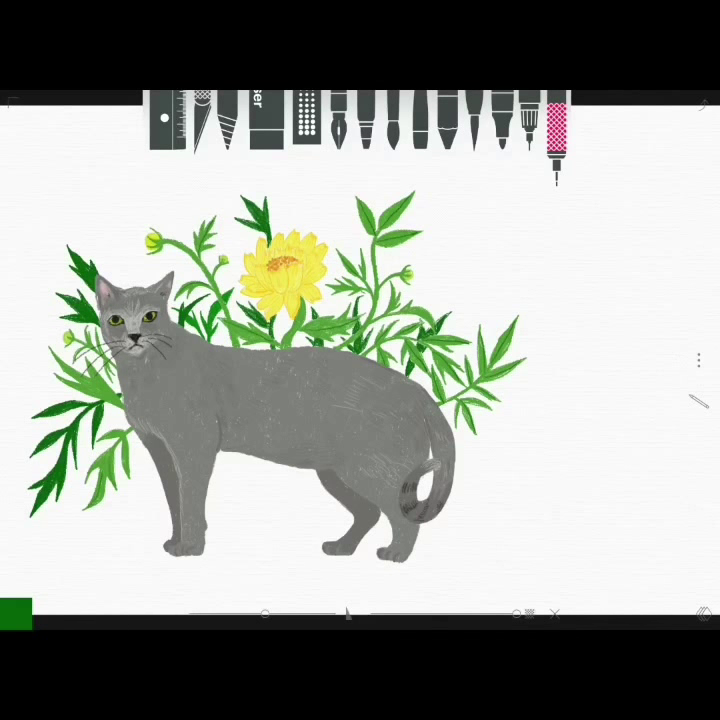
pyautogui.scroll(-3, 360, 360)
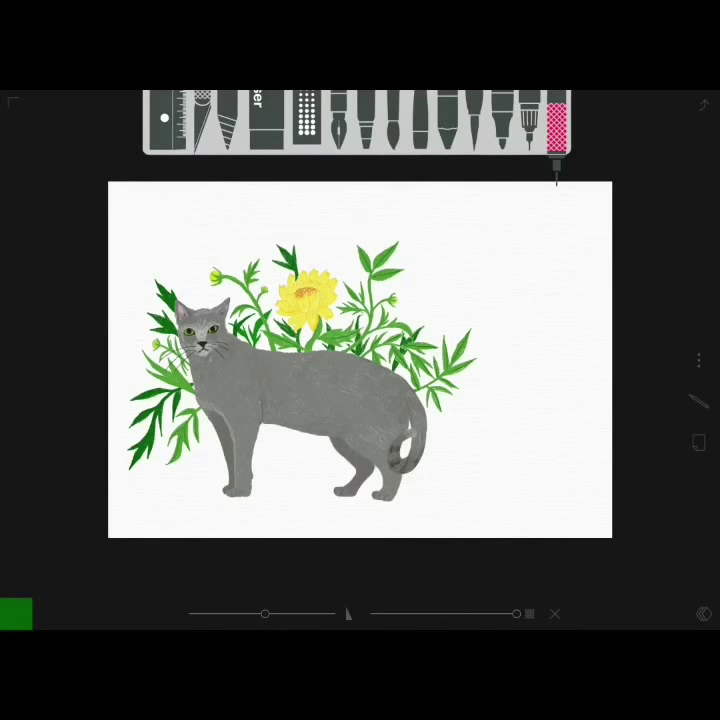
# Step: Lasso the plants, enlarge them and shift them right
pyautogui.click(227, 125)
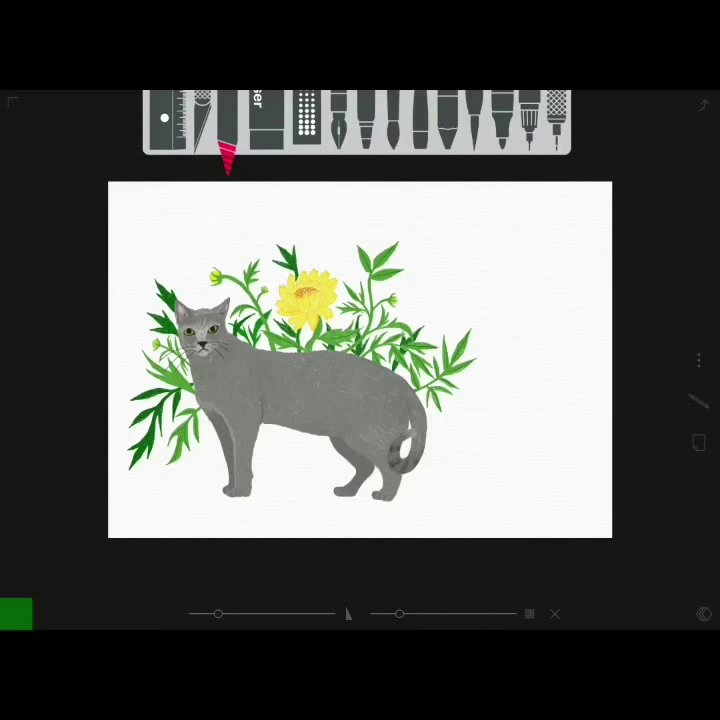
pyautogui.click(202, 120)
pyautogui.moveTo(130, 290)
pyautogui.mouseDown()
pyautogui.moveTo(483, 467)
pyautogui.moveTo(130, 295)
pyautogui.mouseUp()
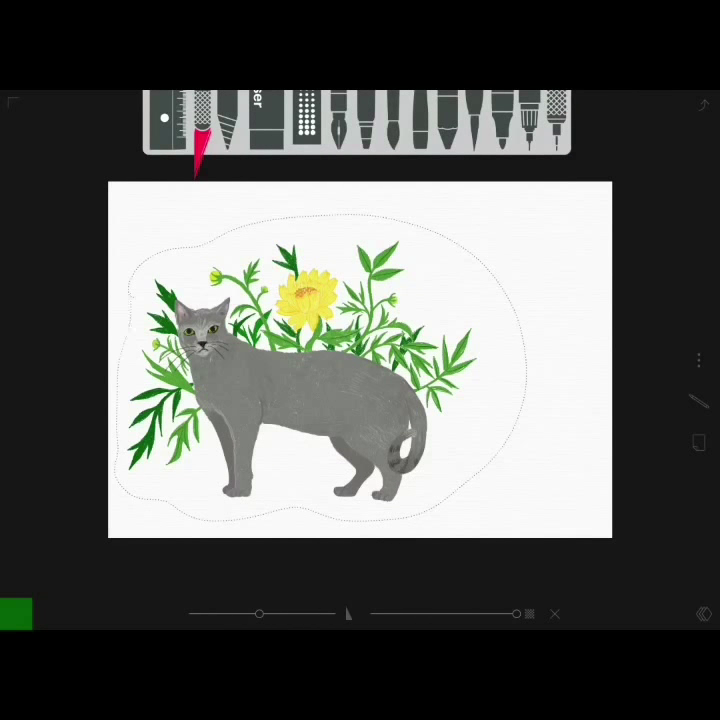
pyautogui.moveTo(305, 290); pyautogui.dragTo(345, 280)
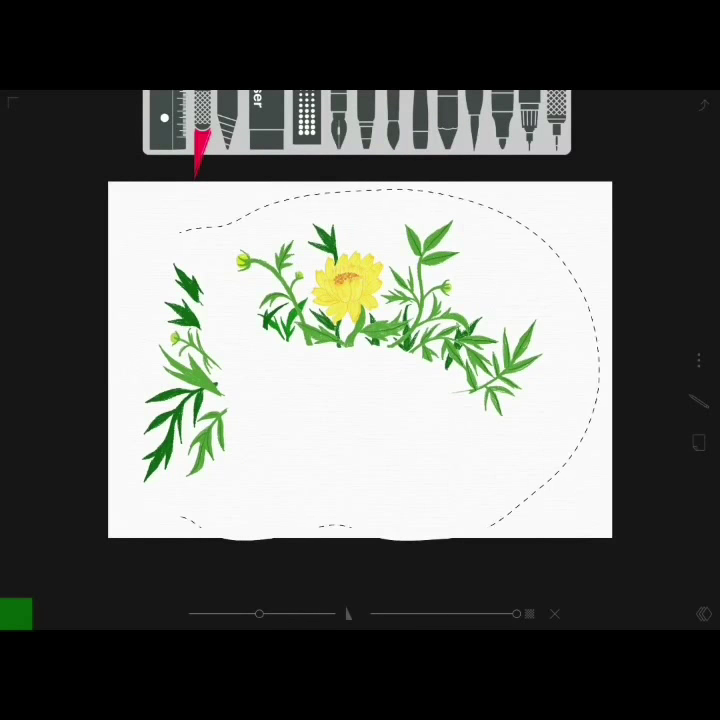
# Step: On the cat's layer, lasso the cat, enlarge it and shift it right
pyautogui.click(307, 125)
pyautogui.click(699, 442)
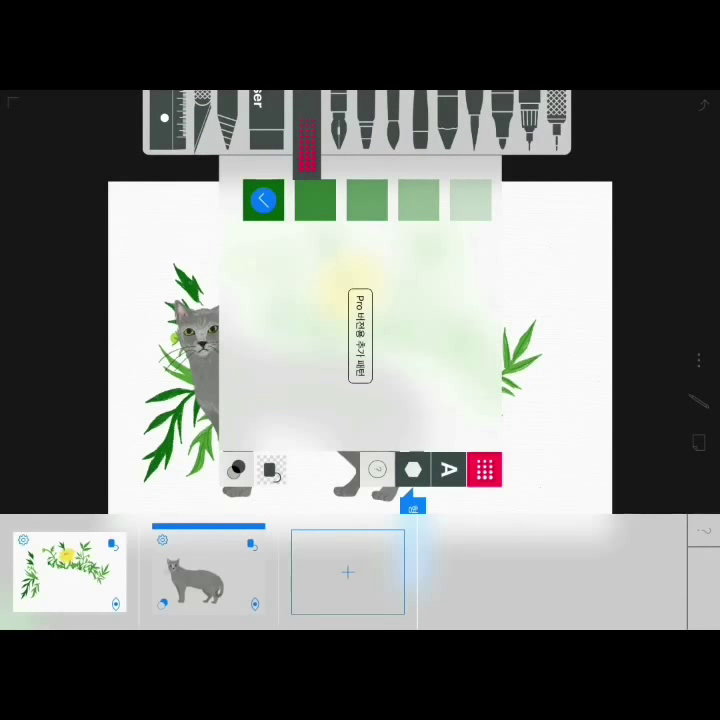
pyautogui.moveTo(413, 505); pyautogui.dragTo(413, 580)
pyautogui.click(202, 125)
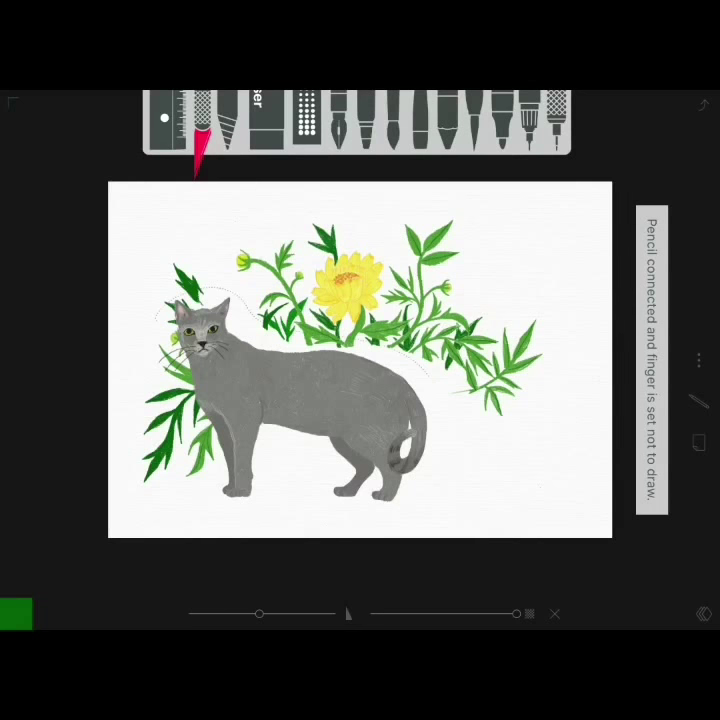
pyautogui.moveTo(300, 400); pyautogui.dragTo(362, 410)
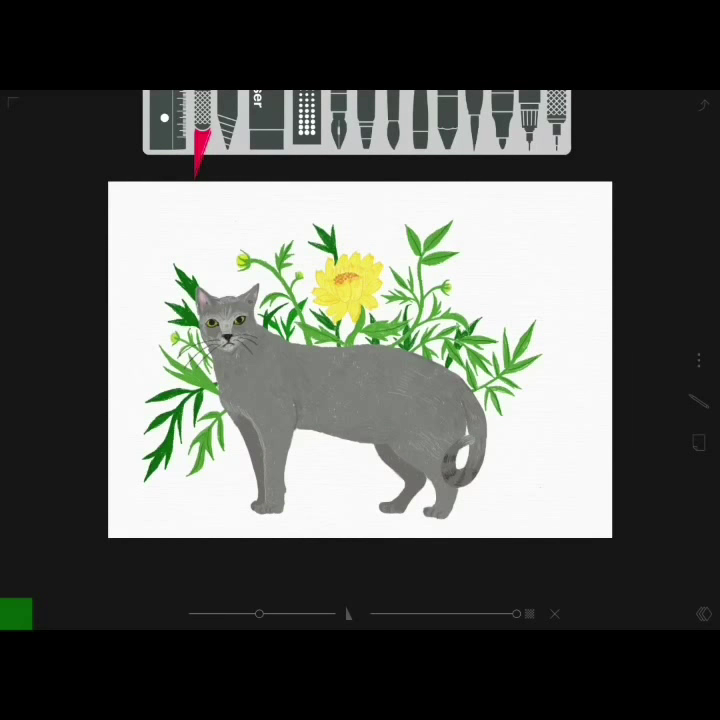
pyautogui.click(16, 613)
pyautogui.moveTo(300, 613); pyautogui.dragTo(600, 613)
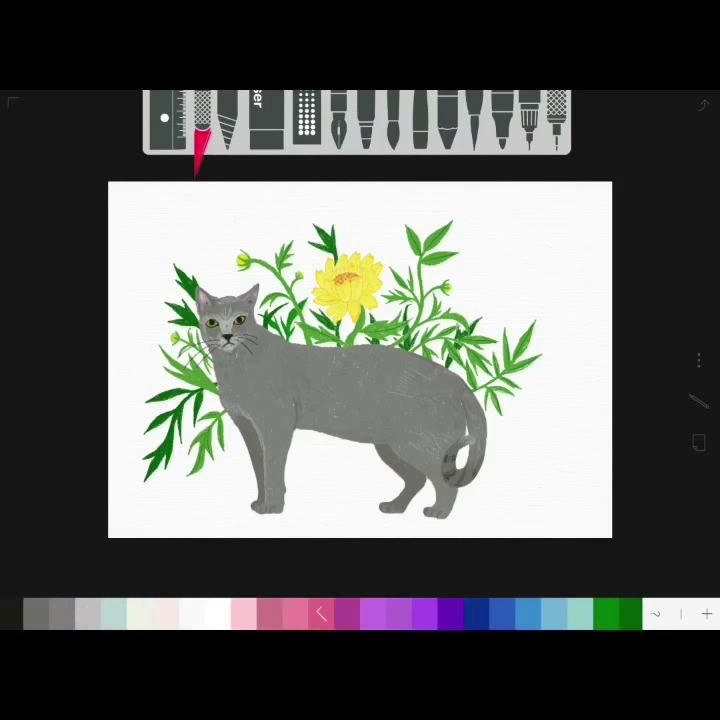
# Step: Choose pink and the pen, then try first lettering strokes at top right, undoing strays
pyautogui.click(313, 613)
pyautogui.click(447, 125)
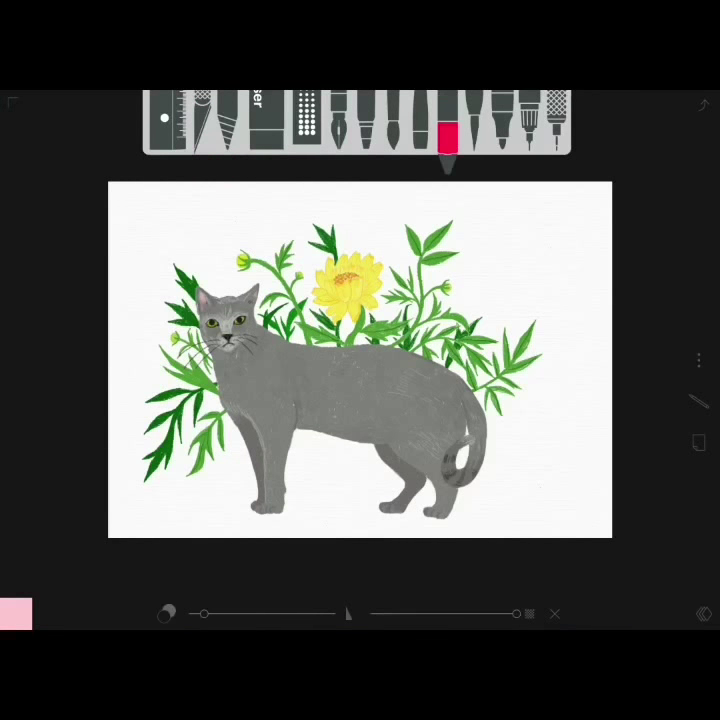
pyautogui.moveTo(500, 207)
pyautogui.mouseDown()
pyautogui.moveTo(489, 238)
pyautogui.moveTo(510, 237)
pyautogui.moveTo(482, 246)
pyautogui.moveTo(498, 246)
pyautogui.mouseUp()
pyautogui.hotkey('ctrl', 'z')
pyautogui.hotkey('ctrl', 'z')
pyautogui.moveTo(485, 231)
pyautogui.mouseDown()
pyautogui.moveTo(507, 226)
pyautogui.moveTo(517, 246)
pyautogui.moveTo(535, 212)
pyautogui.mouseUp()
pyautogui.click(520, 236)
pyautogui.moveTo(526, 212)
pyautogui.mouseDown()
pyautogui.moveTo(526, 246)
pyautogui.moveTo(562, 212)
pyautogui.mouseUp()
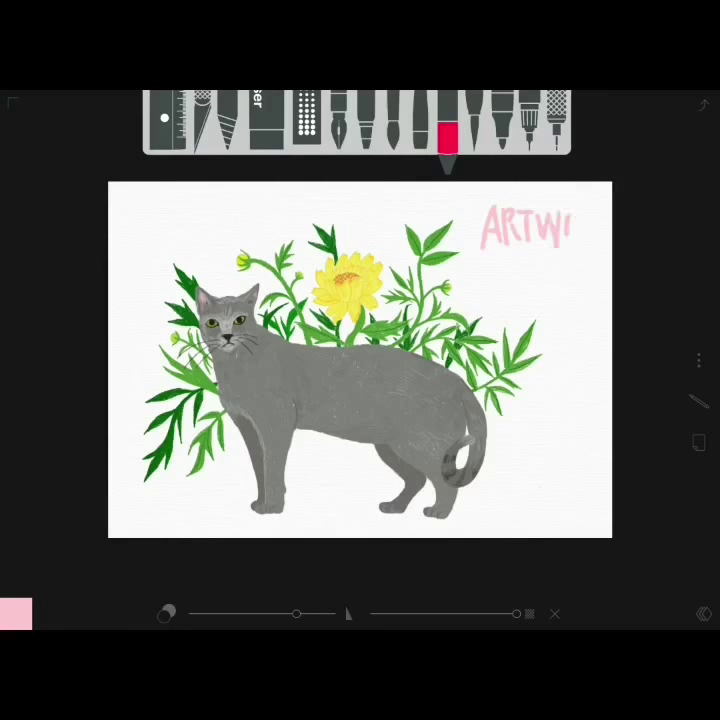
pyautogui.hotkey('ctrl', 'z')
pyautogui.hotkey('ctrl', 'z')
pyautogui.hotkey('ctrl', 'z')
pyautogui.hotkey('ctrl', 'z')
pyautogui.hotkey('ctrl', 'z')
# Step: Hand-letter 'ARTWORK' in pink with a small 'with' beneath it
pyautogui.moveTo(473, 210); pyautogui.dragTo(464, 236)
pyautogui.moveTo(473, 210); pyautogui.dragTo(488, 237)
pyautogui.moveTo(488, 210)
pyautogui.mouseDown()
pyautogui.moveTo(498, 236)
pyautogui.moveTo(517, 211)
pyautogui.mouseUp()
pyautogui.moveTo(508, 211)
pyautogui.mouseDown()
pyautogui.moveTo(508, 236)
pyautogui.moveTo(546, 213)
pyautogui.mouseUp()
pyautogui.moveTo(561, 211)
pyautogui.mouseDown()
pyautogui.moveTo(561, 232)
pyautogui.moveTo(576, 233)
pyautogui.mouseUp()
pyautogui.moveTo(587, 210); pyautogui.dragTo(586, 233)
pyautogui.moveTo(501, 244)
pyautogui.mouseDown()
pyautogui.moveTo(506, 252)
pyautogui.moveTo(530, 253)
pyautogui.mouseUp()
pyautogui.moveTo(538, 237); pyautogui.dragTo(545, 253)
# Step: With a larger pen, letter the artist's name below, erasing and redoing its first letter
pyautogui.moveTo(296, 613); pyautogui.dragTo(332, 613)
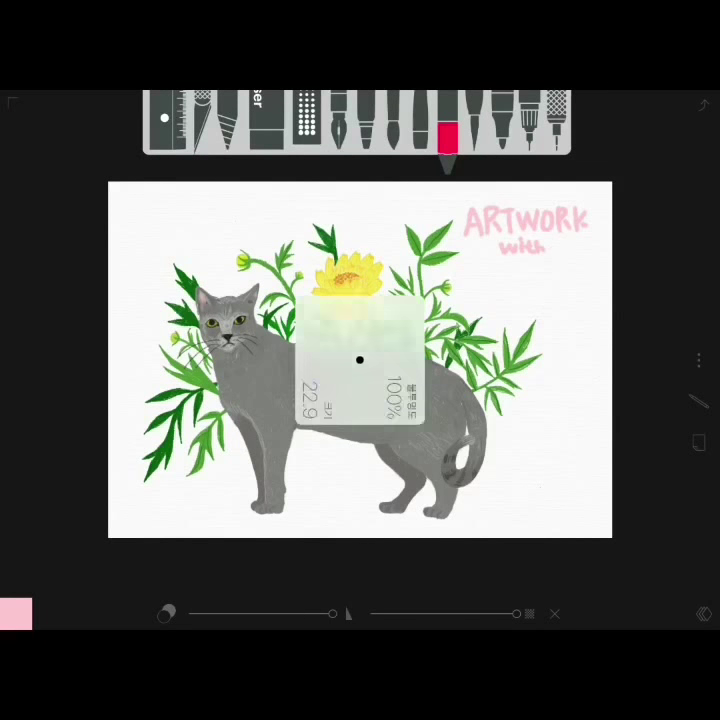
pyautogui.moveTo(492, 272)
pyautogui.mouseDown()
pyautogui.moveTo(490, 304)
pyautogui.moveTo(512, 304)
pyautogui.moveTo(533, 286)
pyautogui.mouseUp()
pyautogui.moveTo(534, 268)
pyautogui.mouseDown()
pyautogui.moveTo(534, 304)
pyautogui.moveTo(555, 285)
pyautogui.mouseUp()
pyautogui.moveTo(561, 267)
pyautogui.mouseDown()
pyautogui.moveTo(561, 303)
pyautogui.moveTo(576, 285)
pyautogui.mouseUp()
pyautogui.click(266, 120)
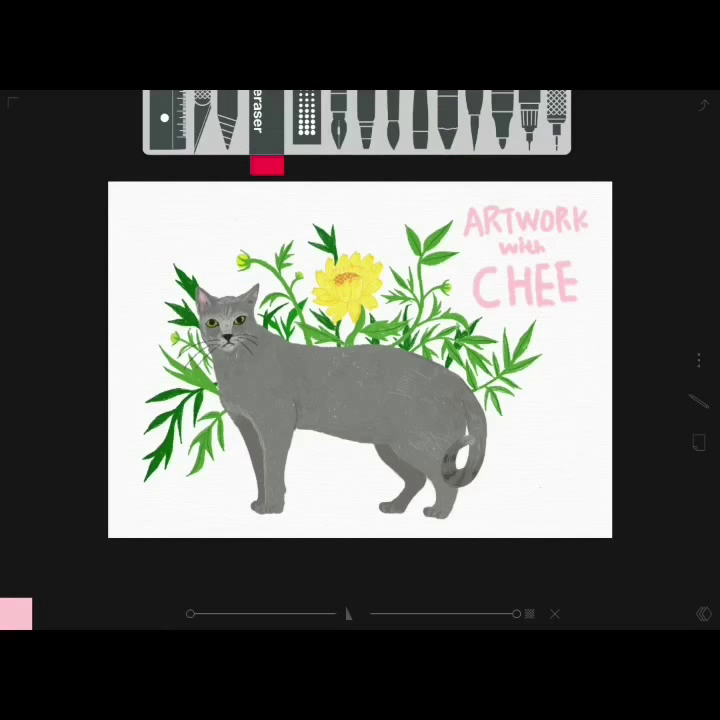
pyautogui.moveTo(497, 272); pyautogui.dragTo(478, 300)
pyautogui.hotkey('ctrl', 'z')
pyautogui.moveTo(190, 613); pyautogui.dragTo(270, 613)
pyautogui.moveTo(497, 270)
pyautogui.mouseDown()
pyautogui.moveTo(480, 298)
pyautogui.moveTo(496, 302)
pyautogui.mouseUp()
pyautogui.click(447, 120)
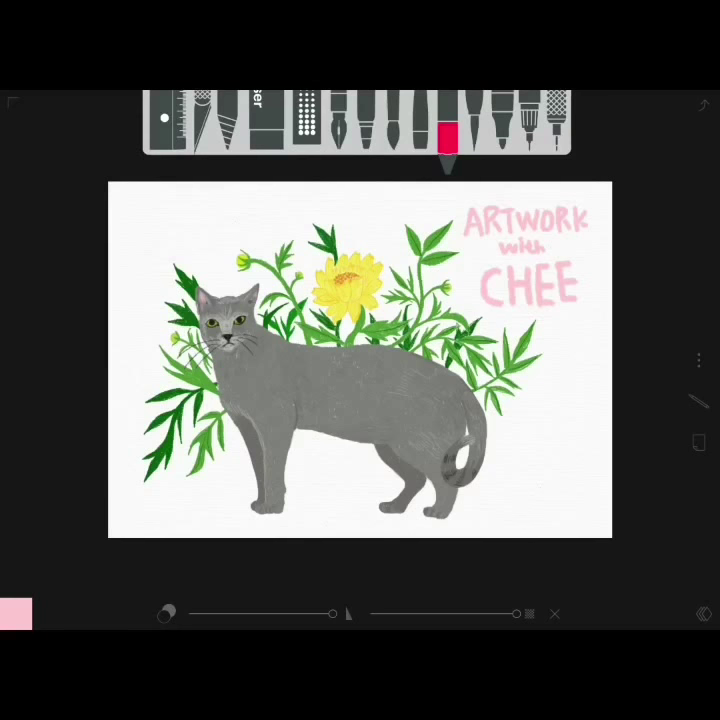
# Step: Lasso the pink title, nudge it into its final top-right position, and deselect
pyautogui.click(201, 120)
pyautogui.moveTo(455, 200); pyautogui.dragTo(460, 310)
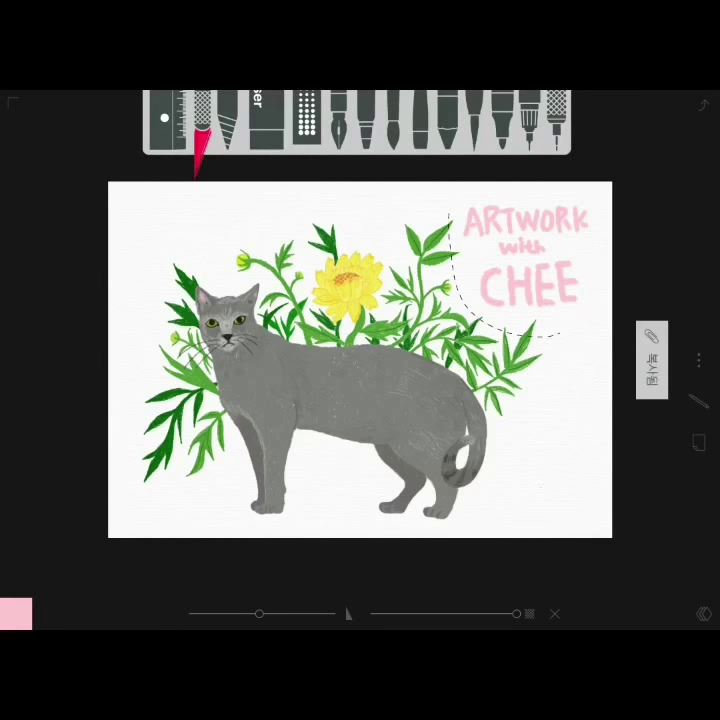
pyautogui.moveTo(525, 250); pyautogui.dragTo(532, 250)
pyautogui.moveTo(468, 201); pyautogui.dragTo(546, 337)
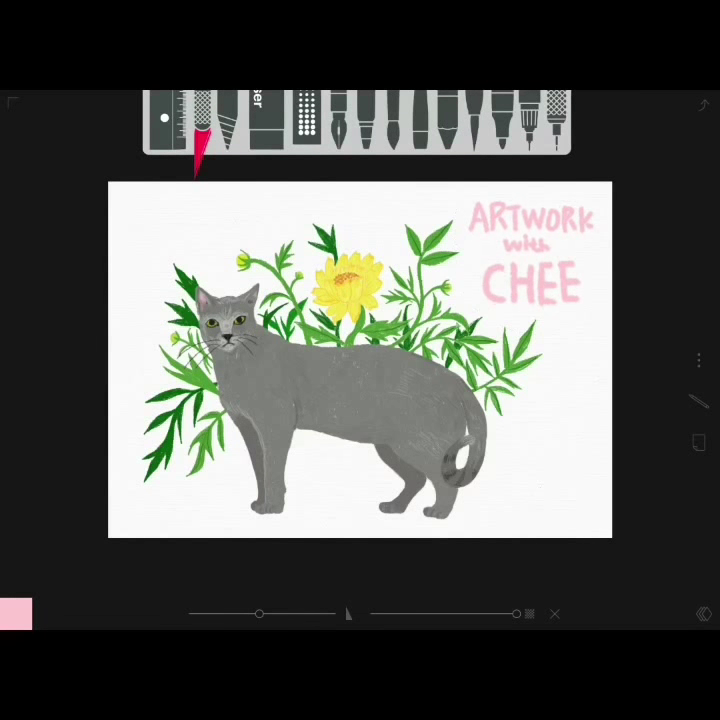
pyautogui.moveTo(455, 205); pyautogui.dragTo(560, 335)
pyautogui.click(555, 120)
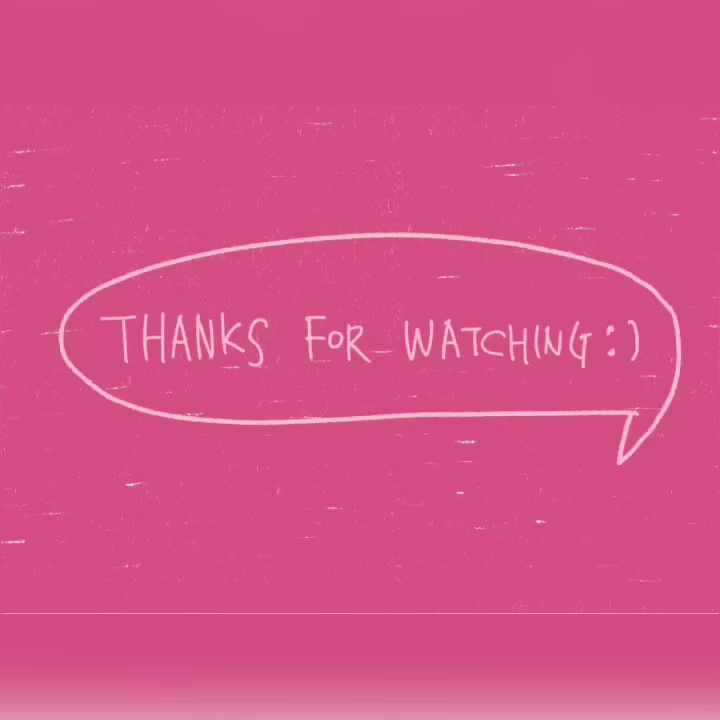